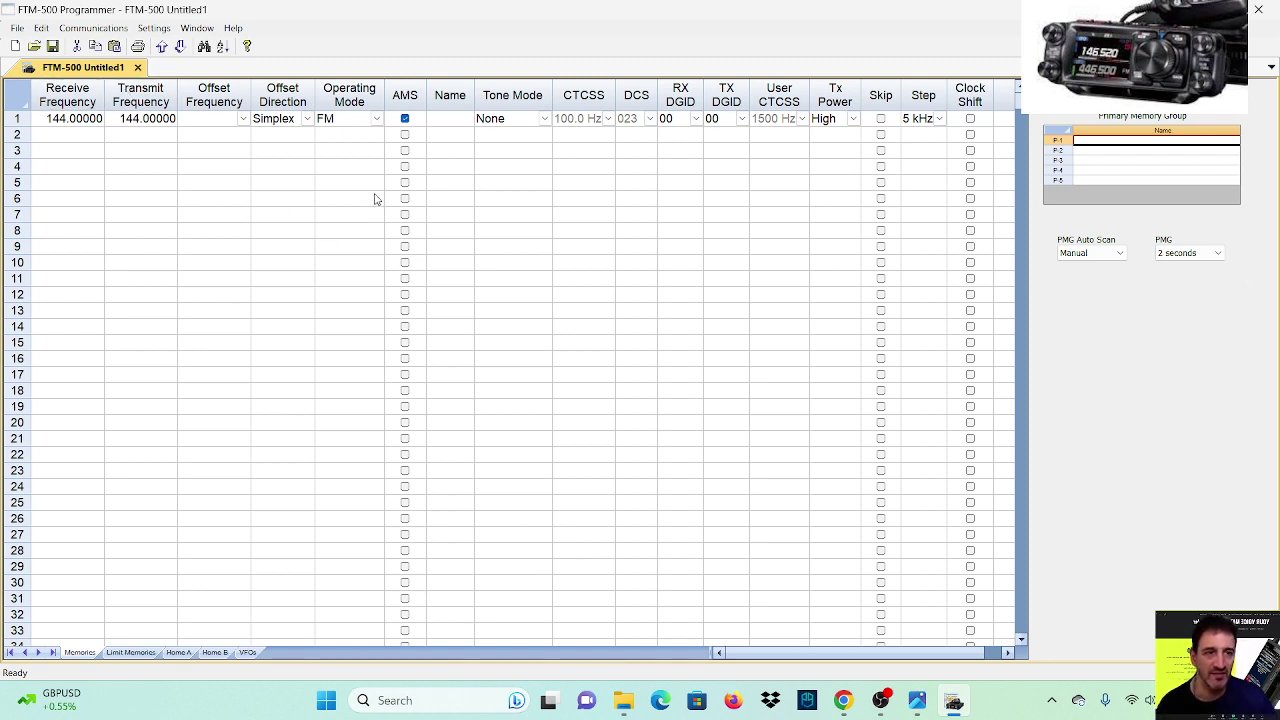
- Open the RepeaterBook Search dialog from File > External Data, preset to Bristol, UK, 30 miles
left_click(16, 28)
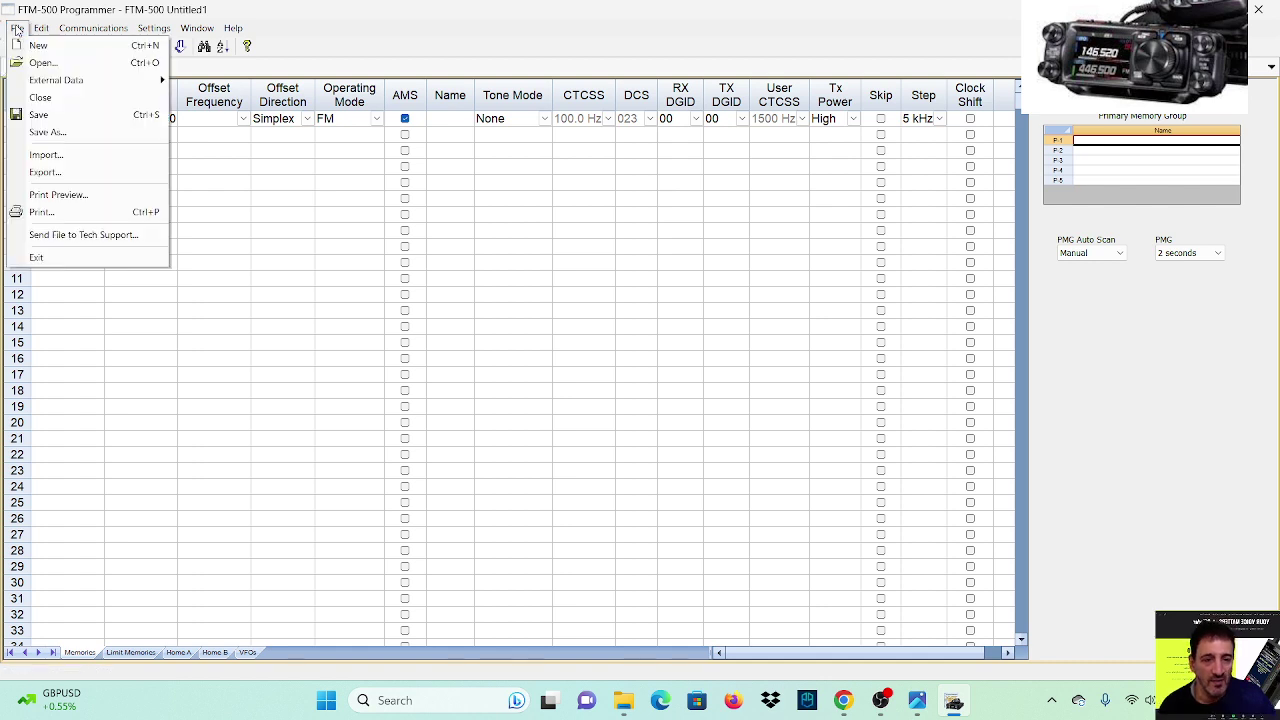
left_click(16, 28)
left_click(16, 28)
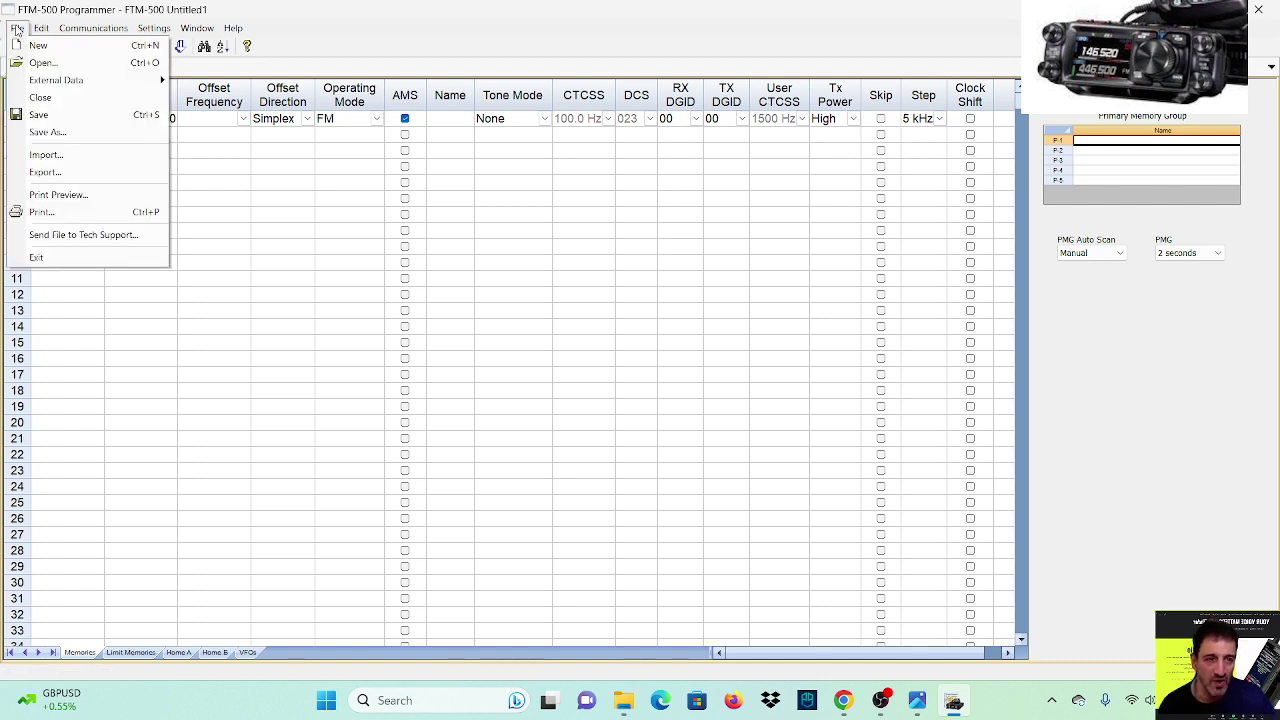
mouse_move(50, 81)
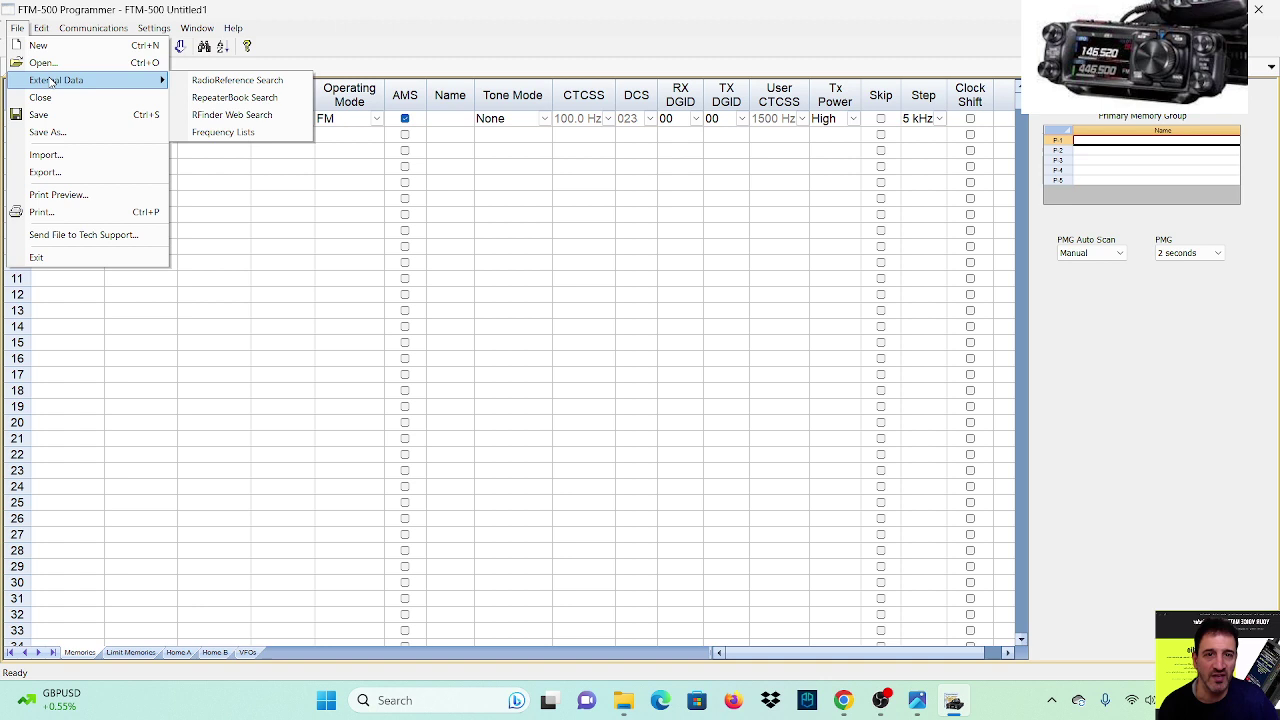
left_click(250, 97)
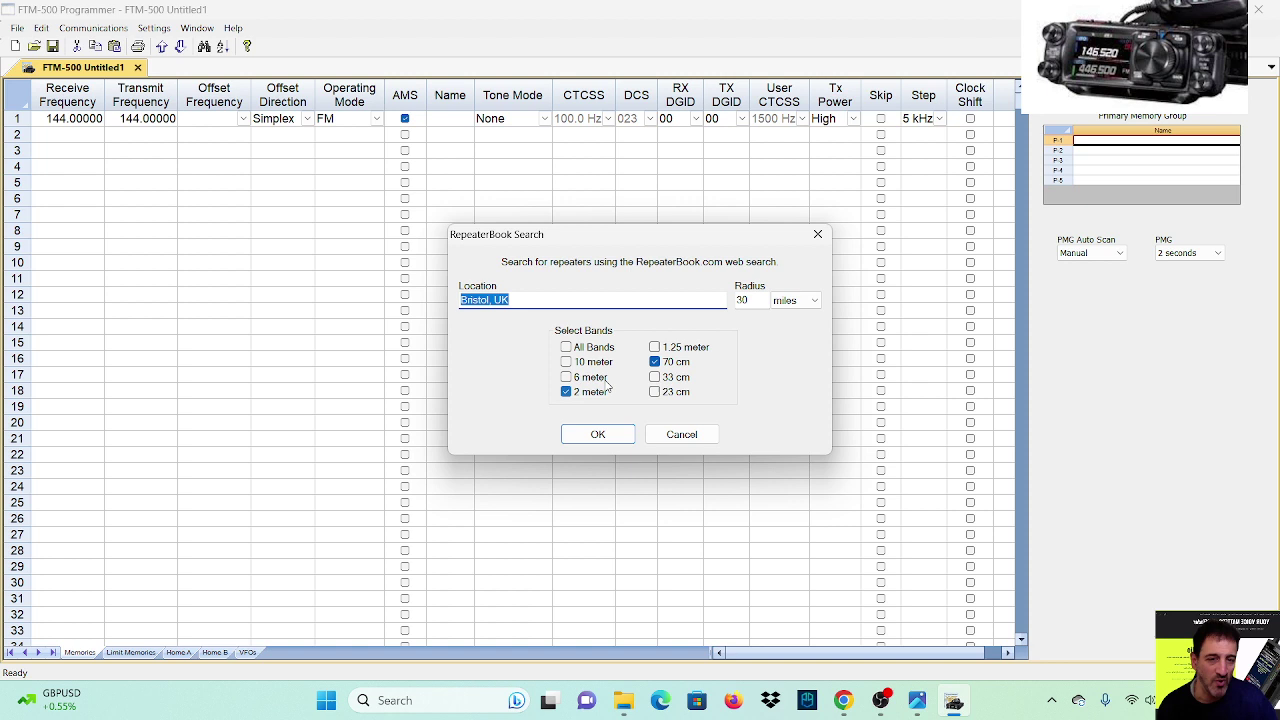
- Search RepeaterBook for 2 m and 70 cm repeaters within 30 miles of Bristol
left_click(655, 362)
left_click(655, 362)
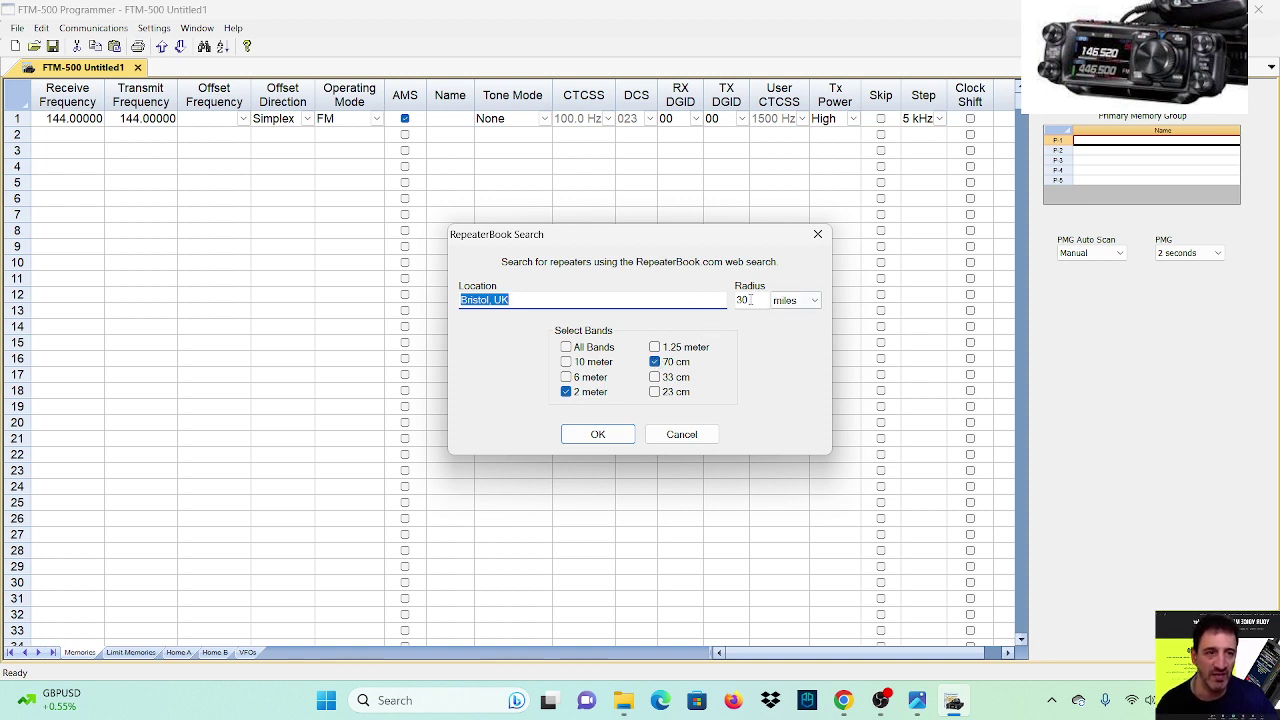
left_click(813, 300)
left_click(800, 316)
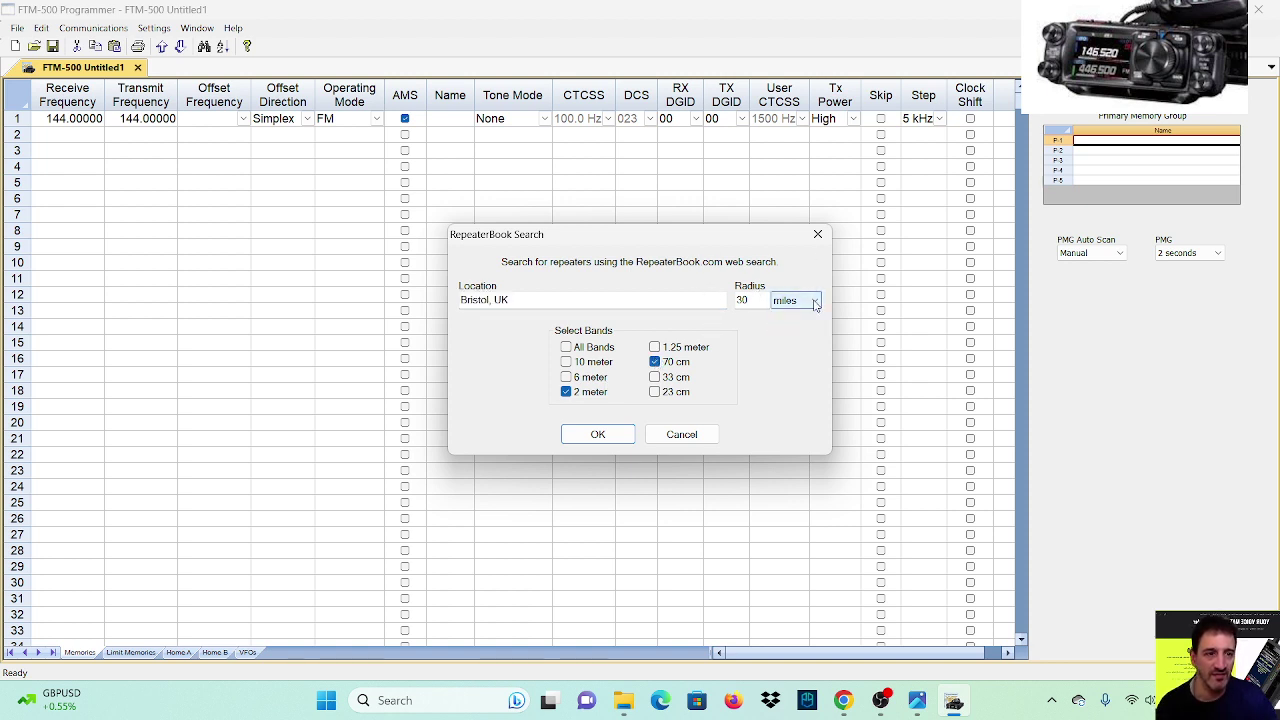
left_click(590, 436)
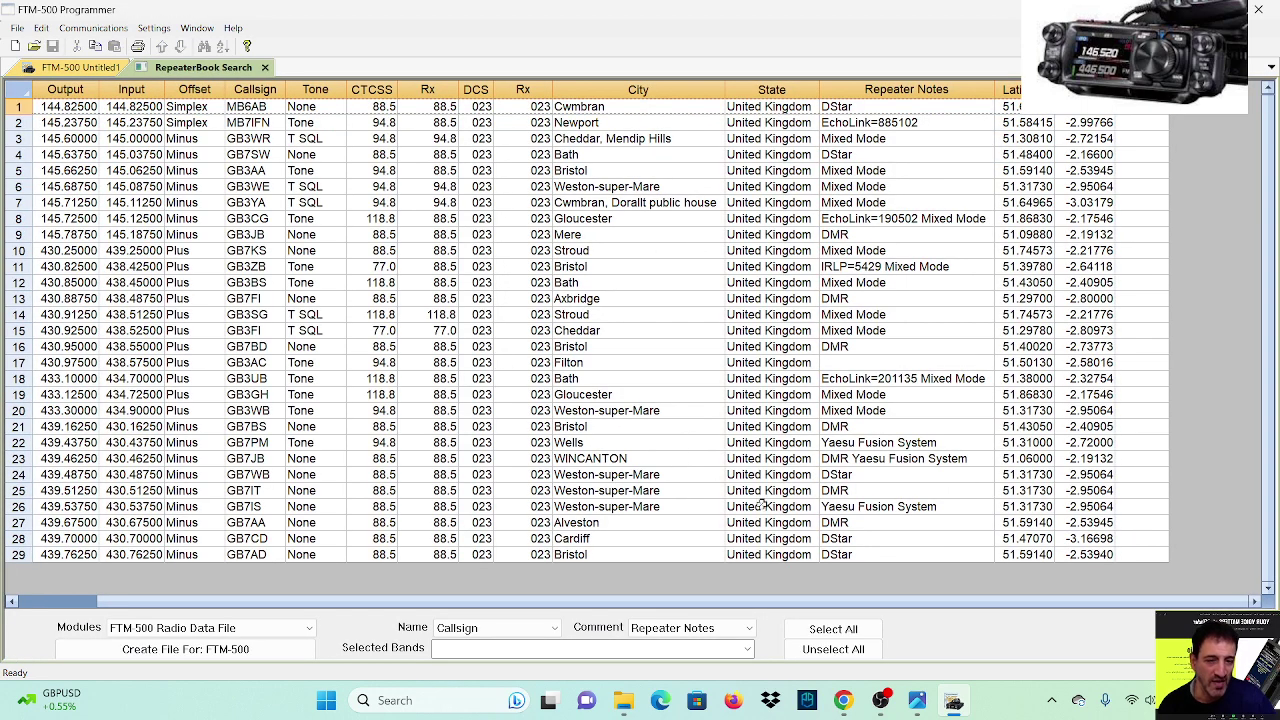
- Drop DStar and DMR repeaters, keep Repeater Notes comments, and create an FTM-500 file from them
left_click(751, 628)
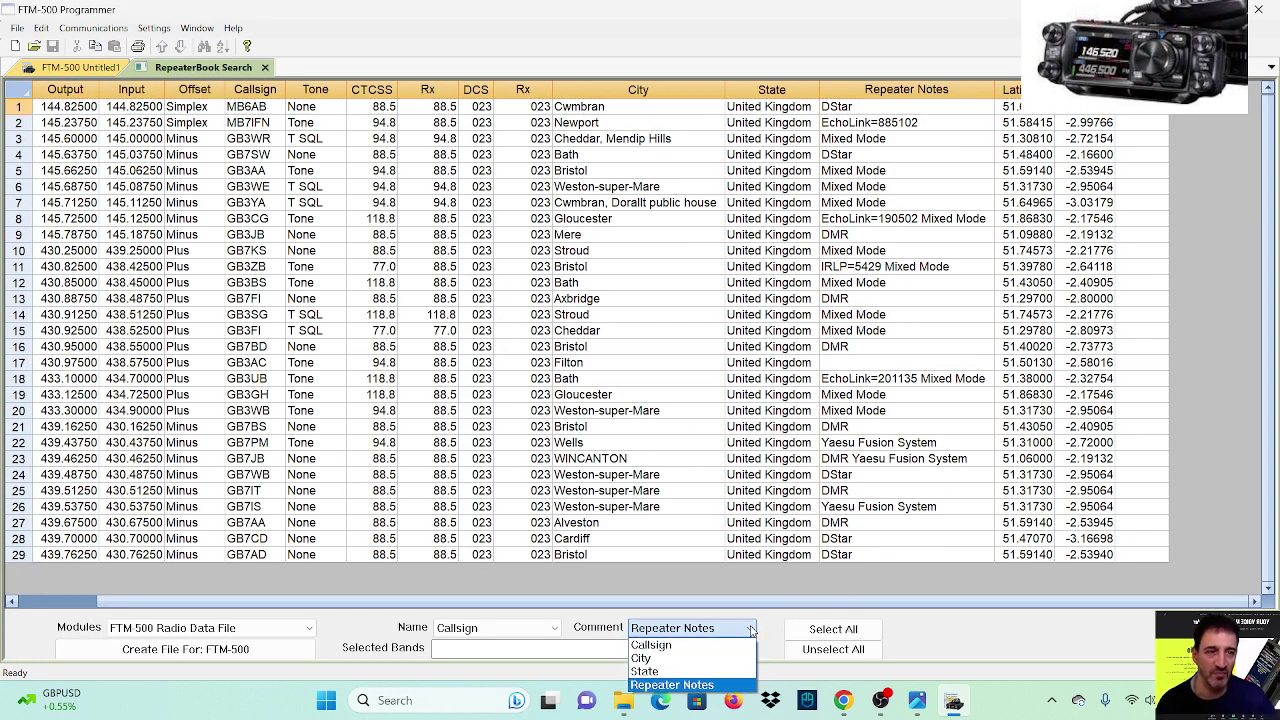
left_click(751, 628)
left_click(751, 628)
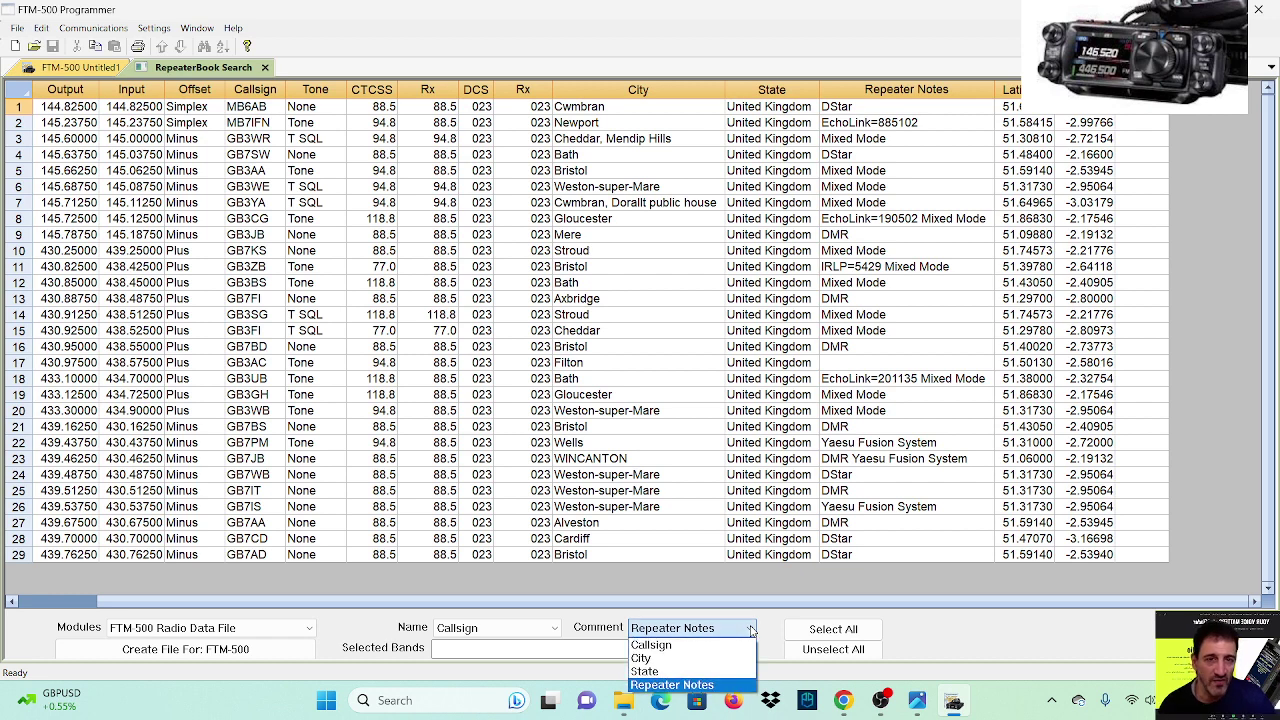
left_click(751, 628)
left_click(749, 650)
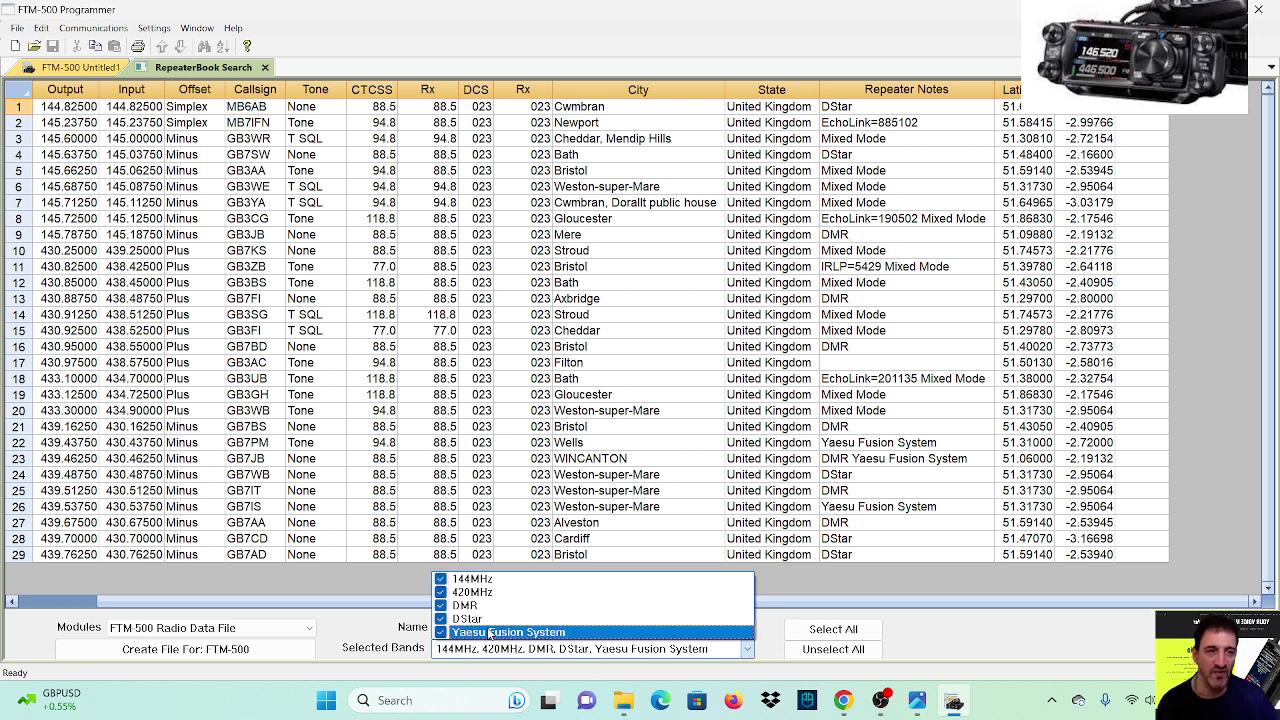
left_click(449, 621)
left_click(446, 606)
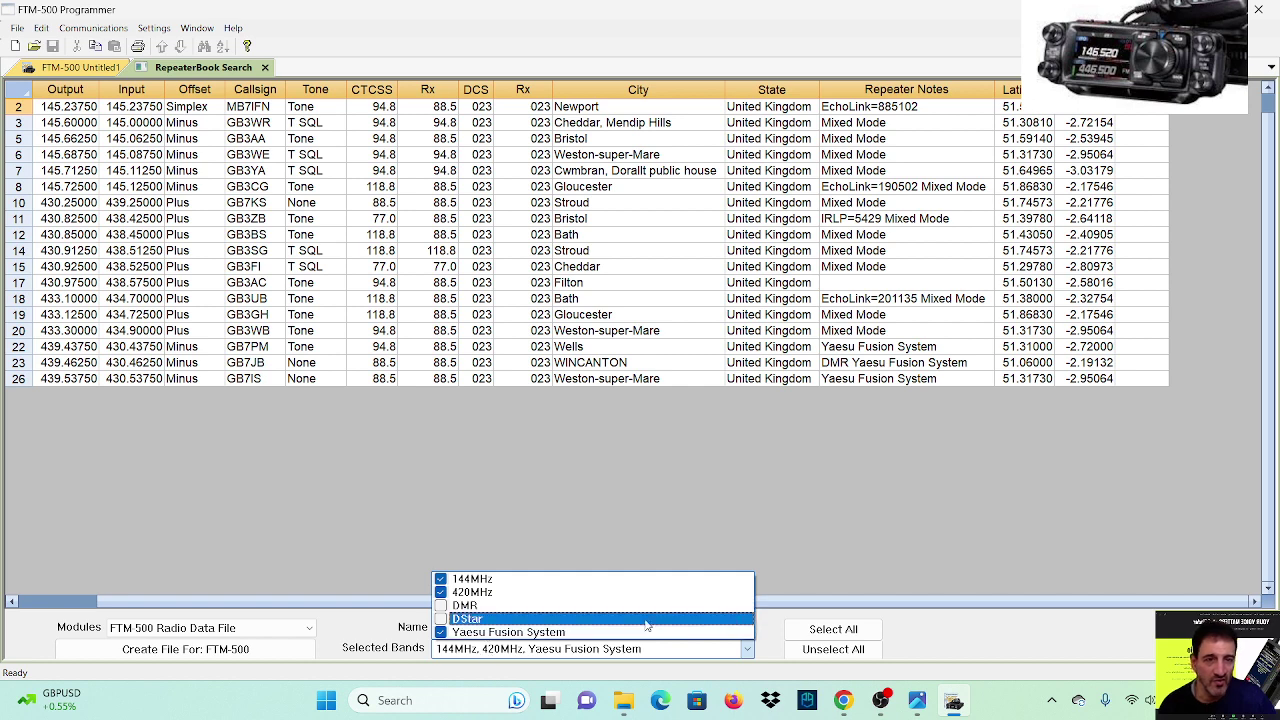
left_click(932, 649)
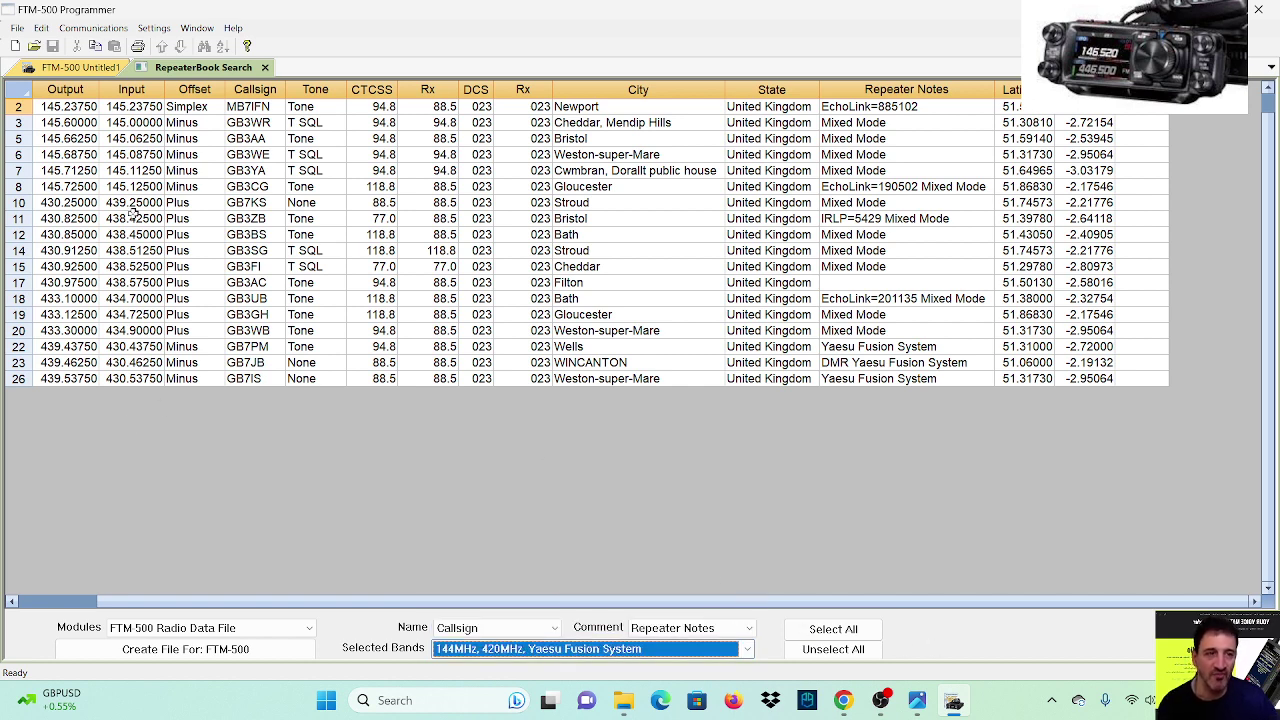
left_click(146, 649)
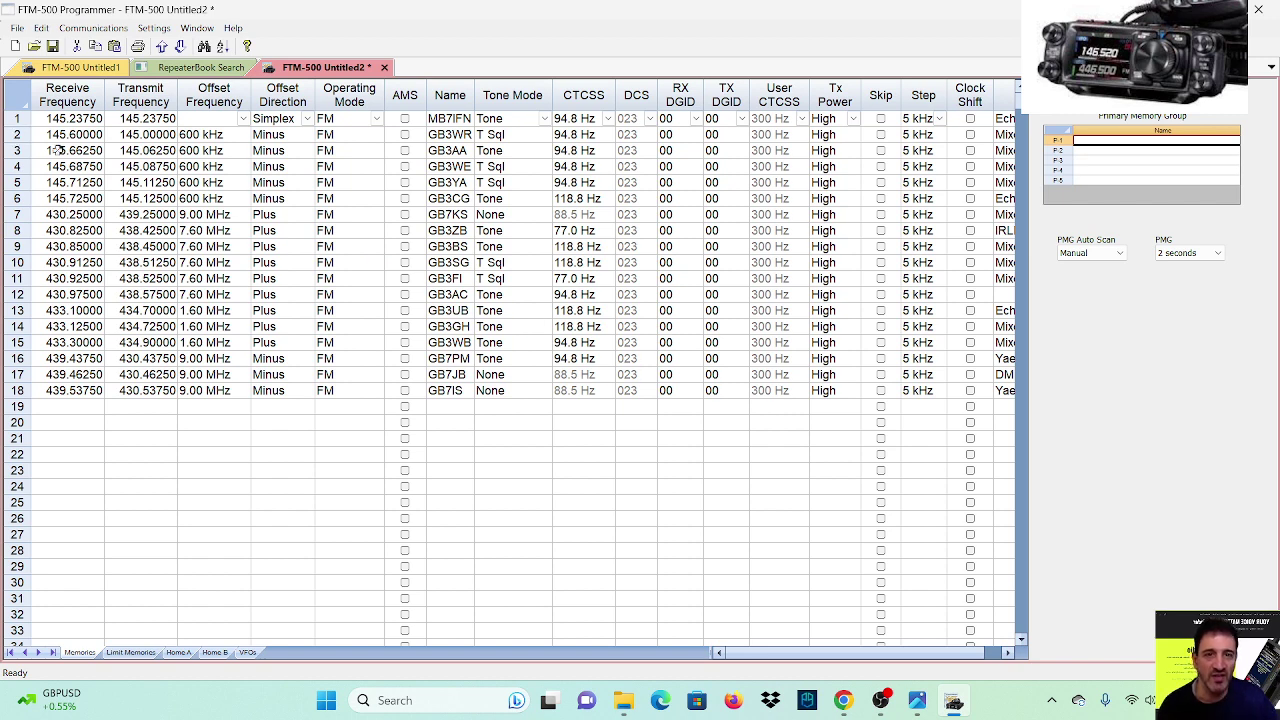
- Select memory rows 1–18 in the new Untitled2 file
left_click(39, 119)
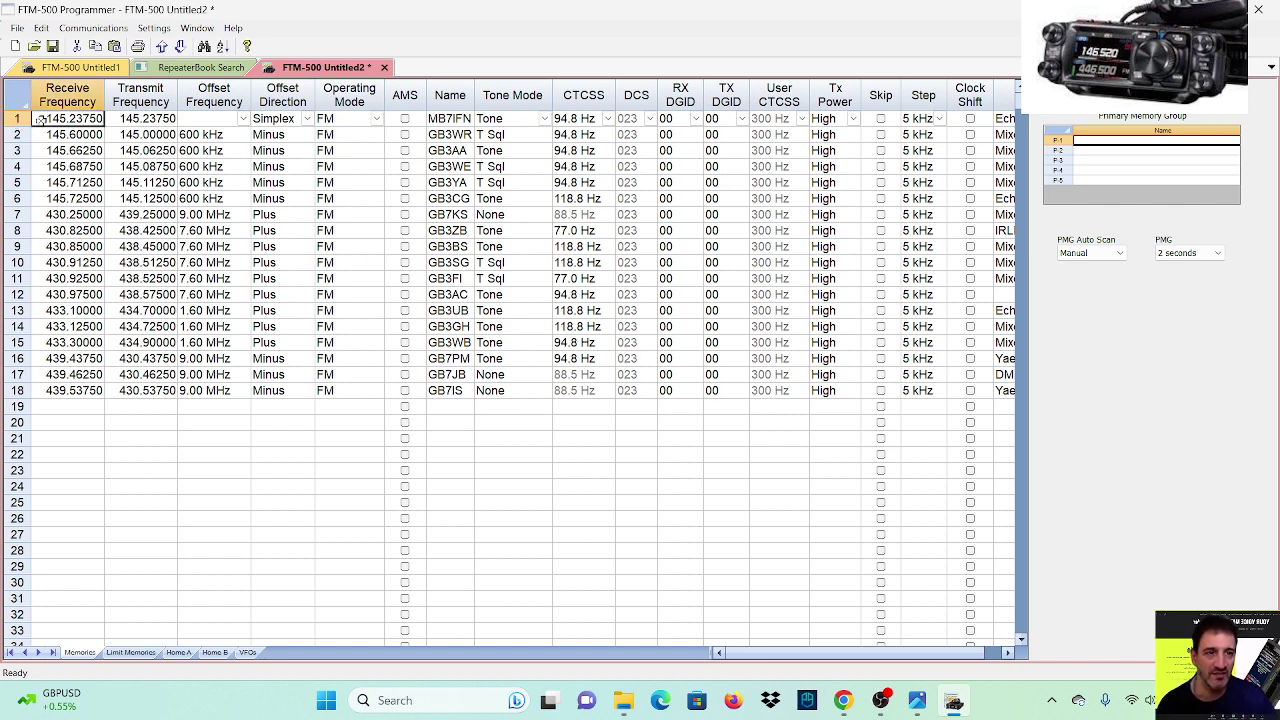
left_click(18, 119)
left_click(78, 120)
left_click(124, 198)
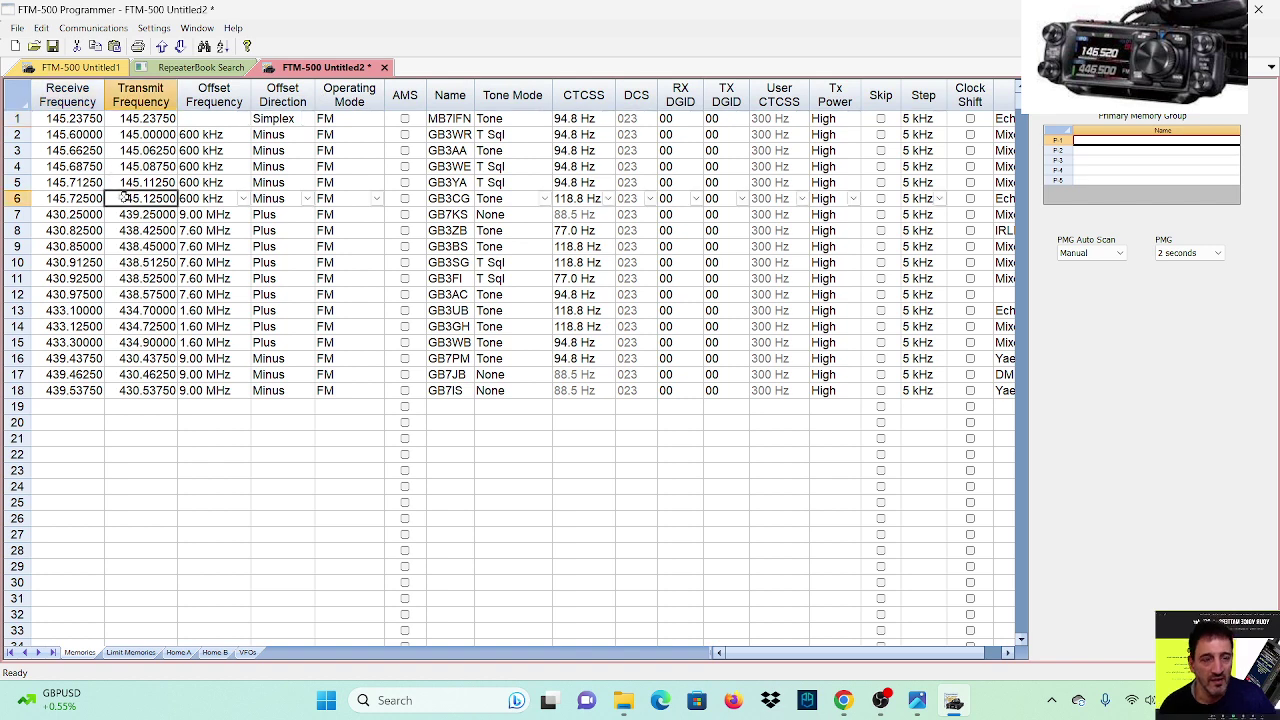
left_click(62, 121)
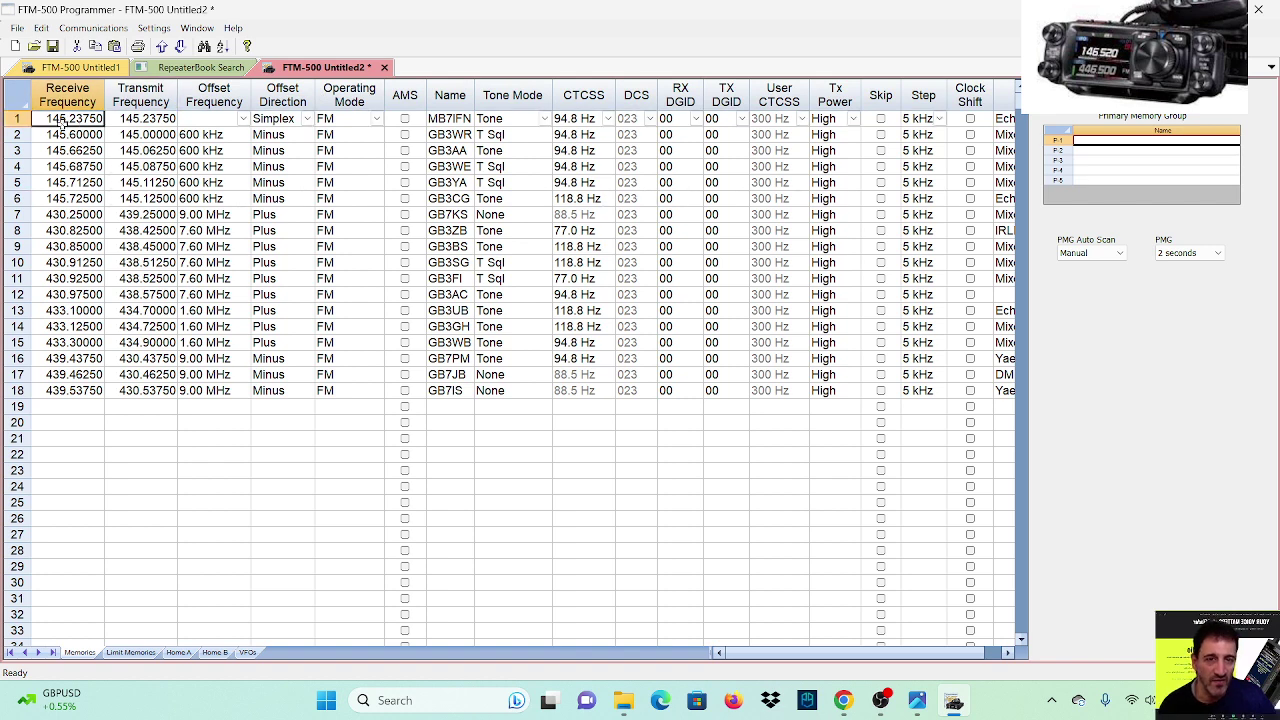
left_click(112, 121)
left_click(64, 124)
left_click(16, 130)
left_click(18, 120)
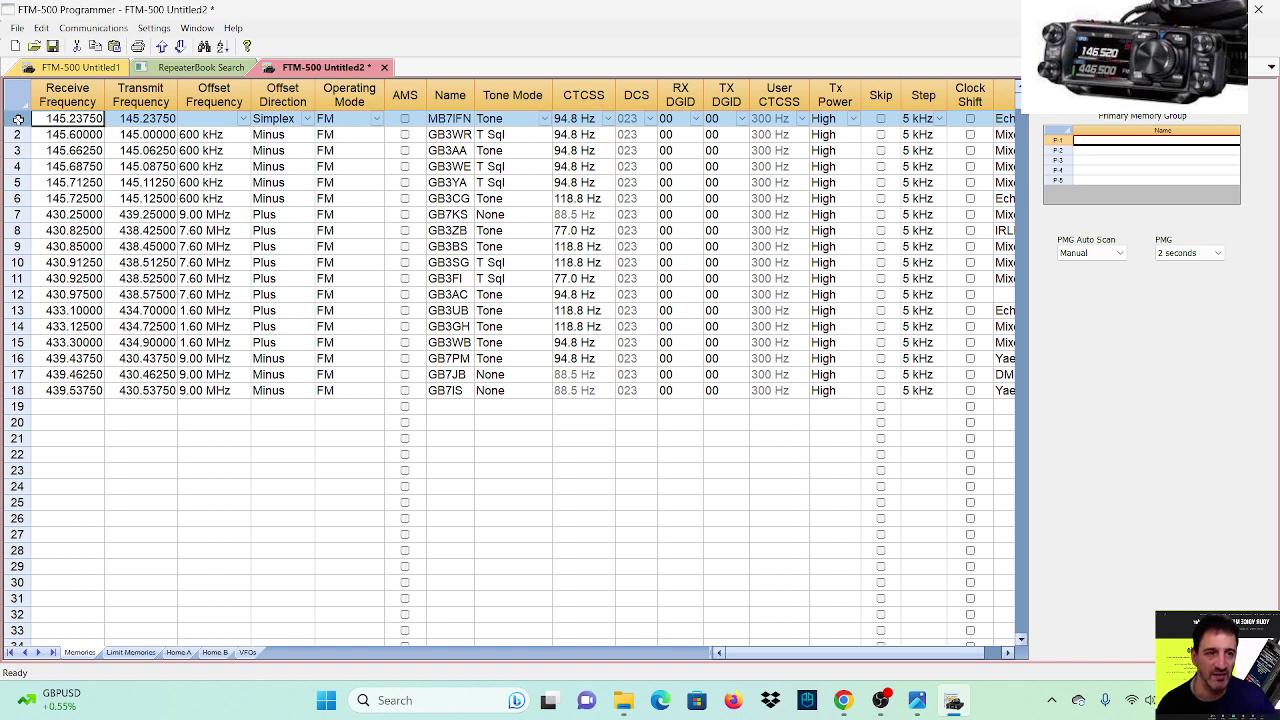
left_click_drag(18, 119, 62, 395)
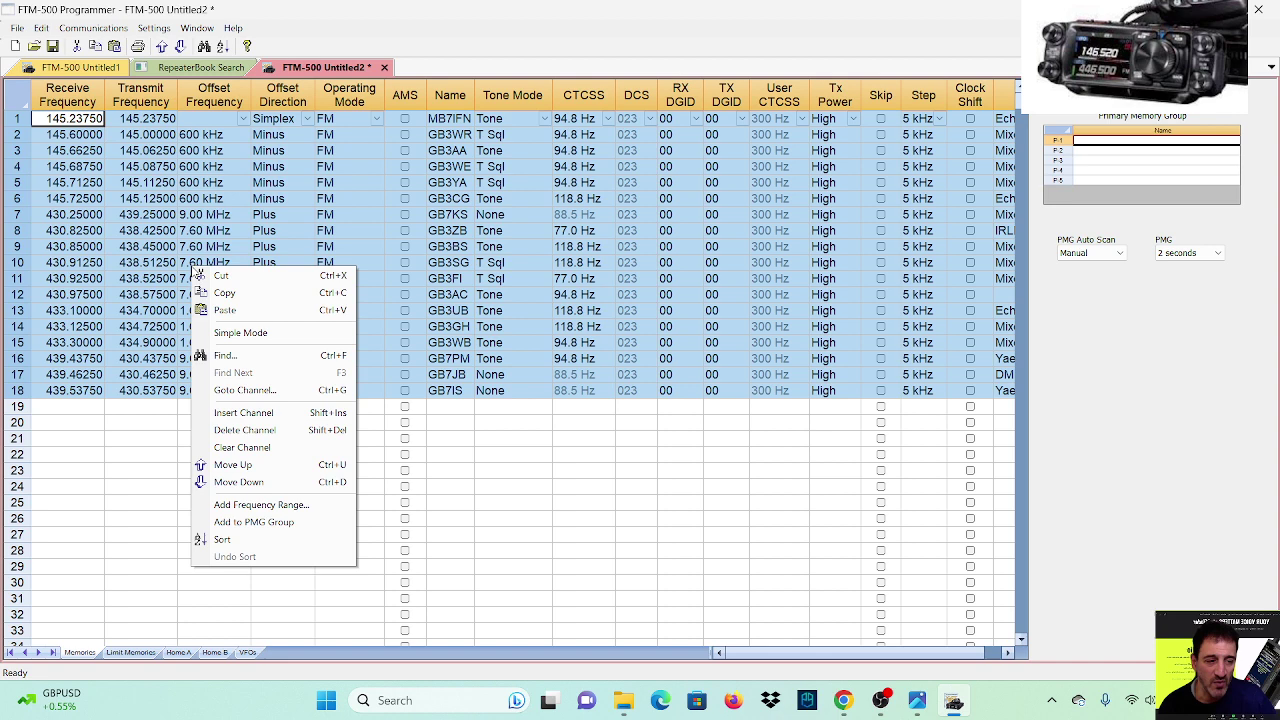
- Copy the 18 selected memories, dismissing the File menu without pasting
right_click(193, 269)
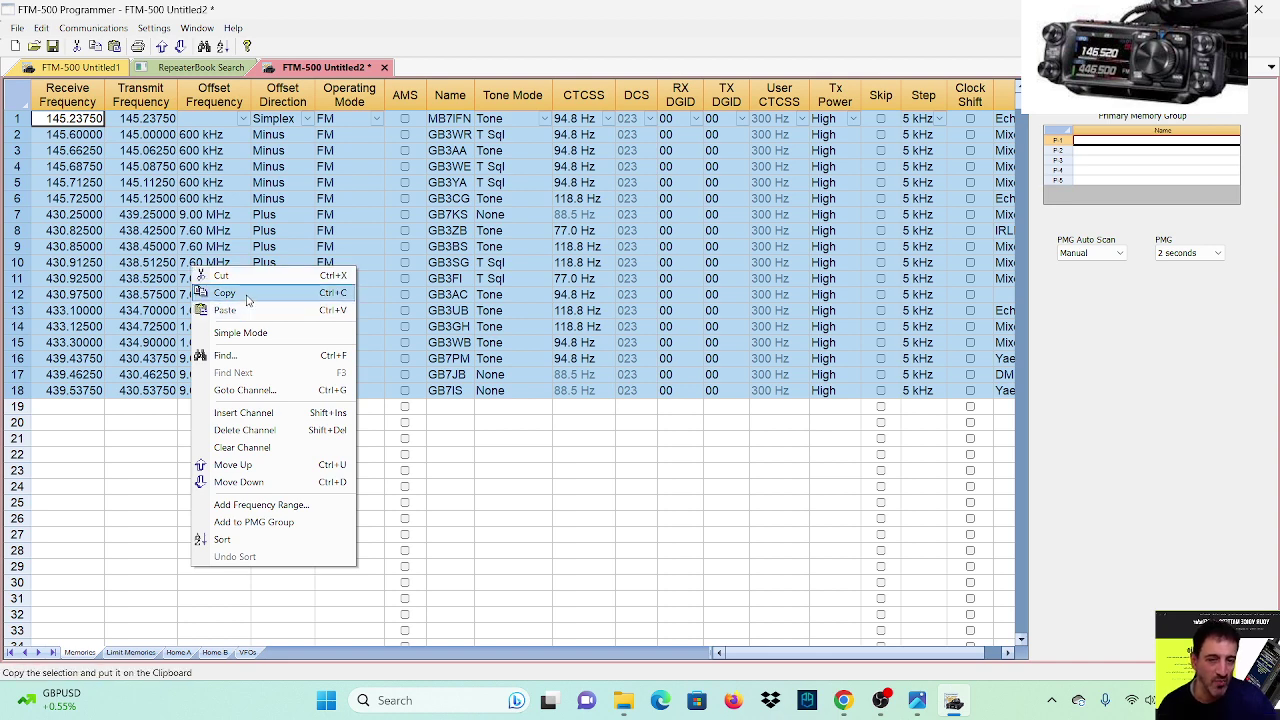
left_click(246, 295)
left_click(17, 28)
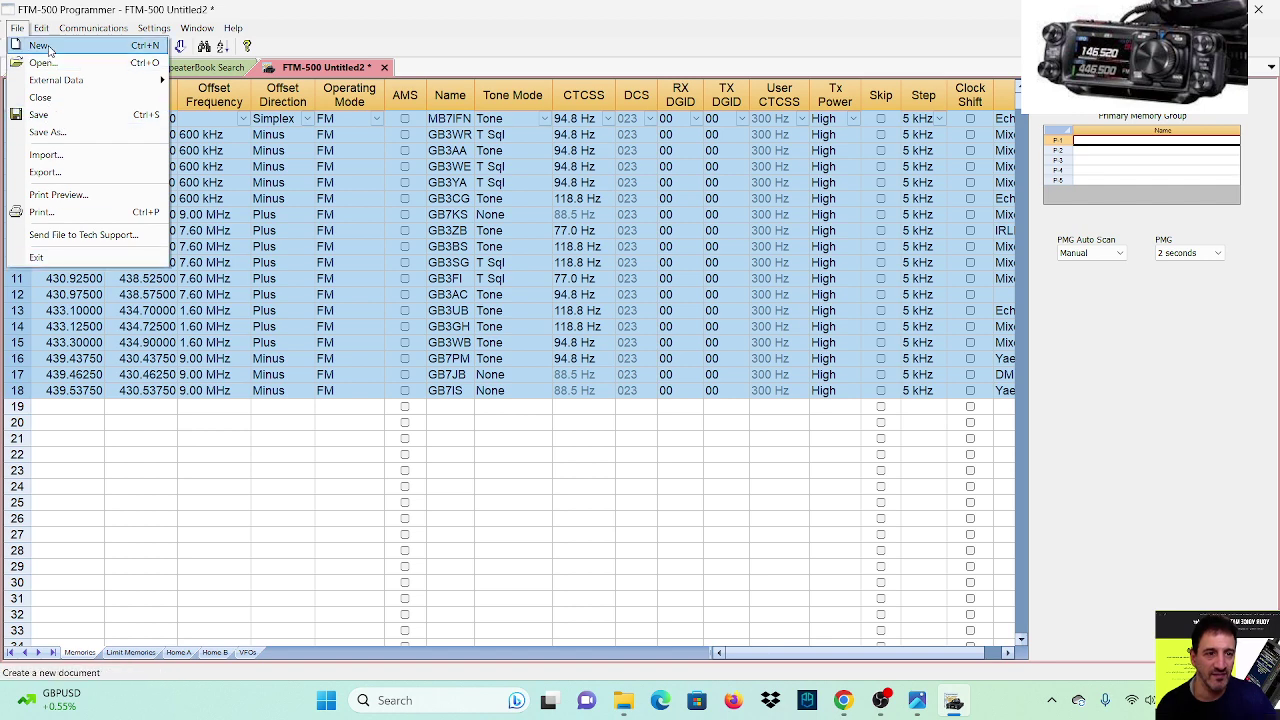
mouse_move(41, 28)
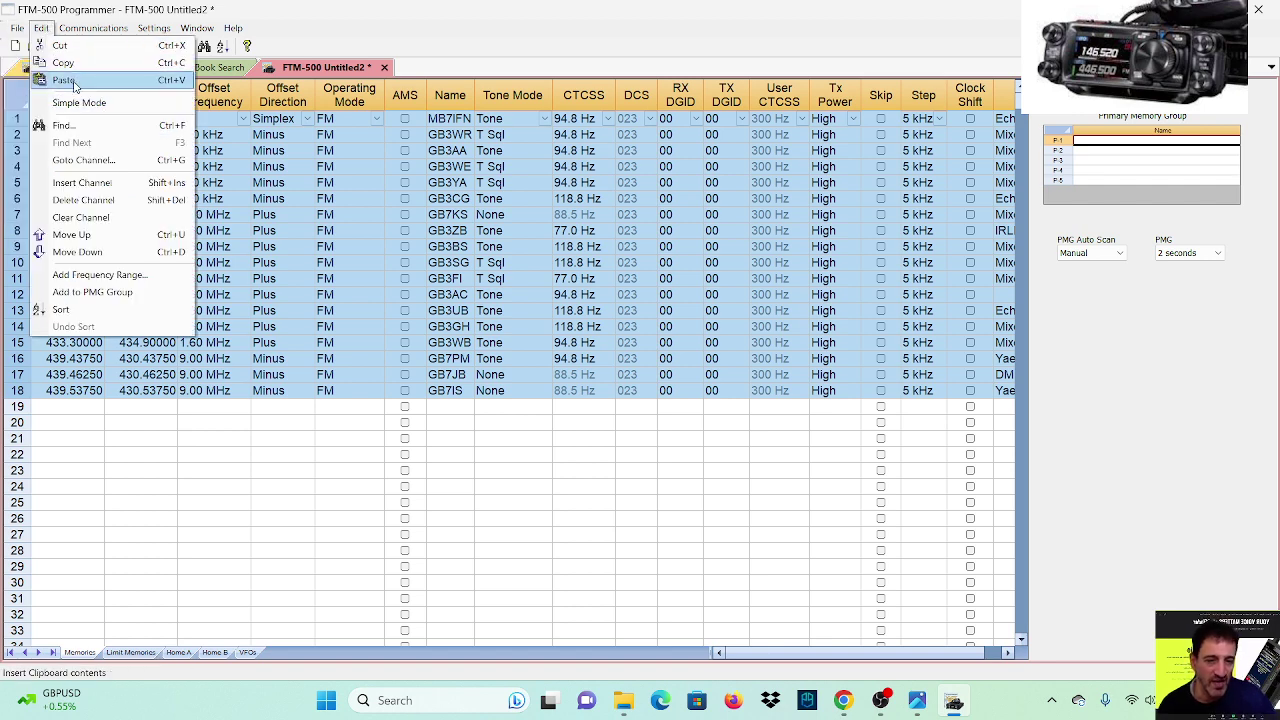
left_click(226, 488)
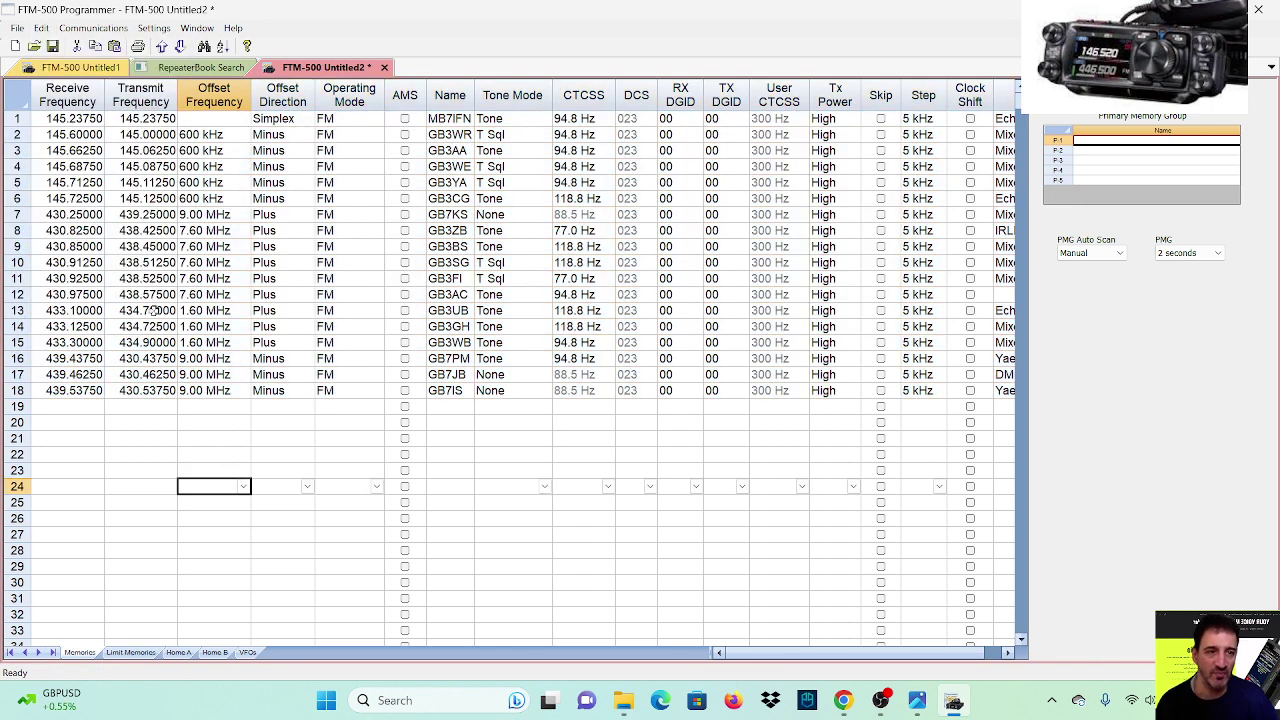
left_click(82, 68)
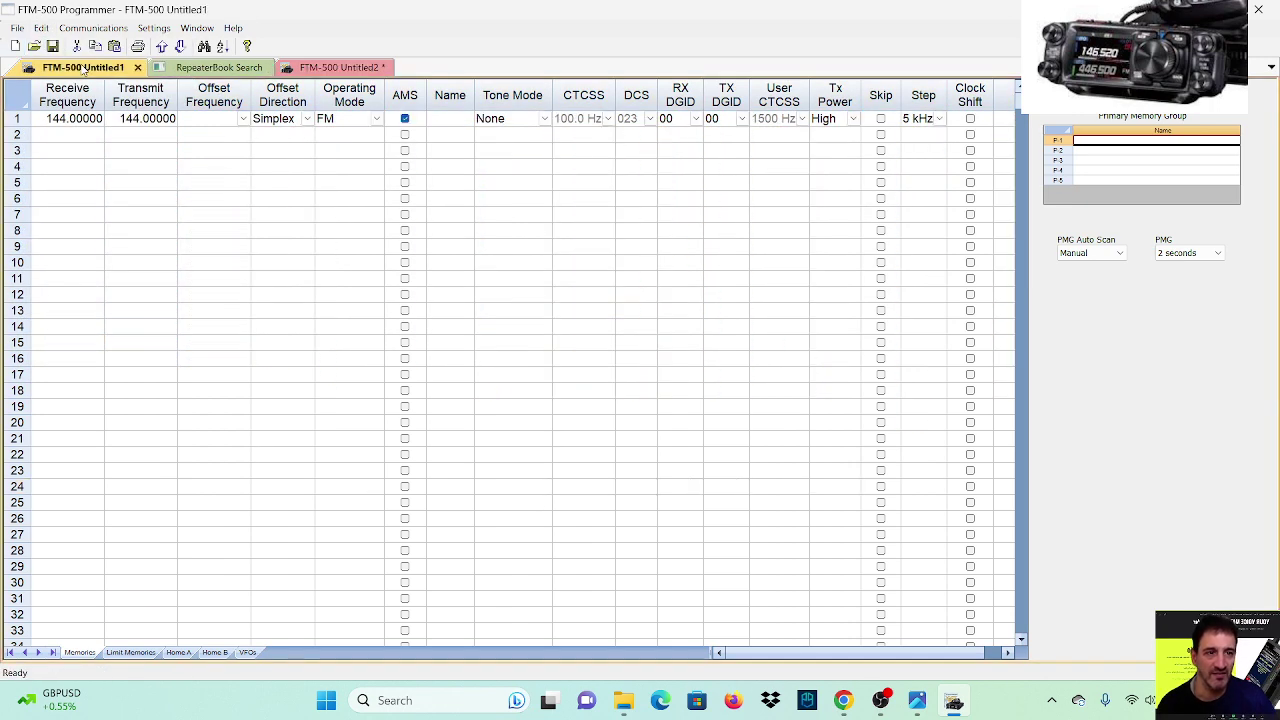
left_click(18, 135)
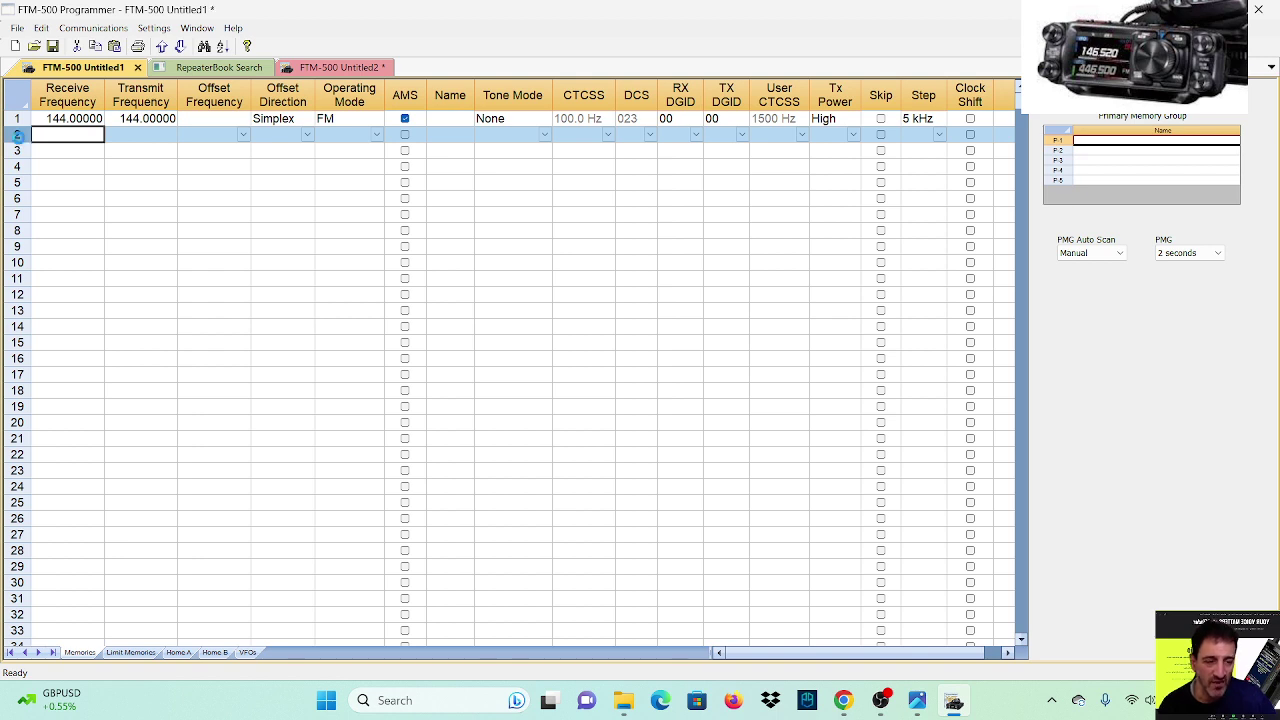
key("ctrl+v")
left_click(212, 477)
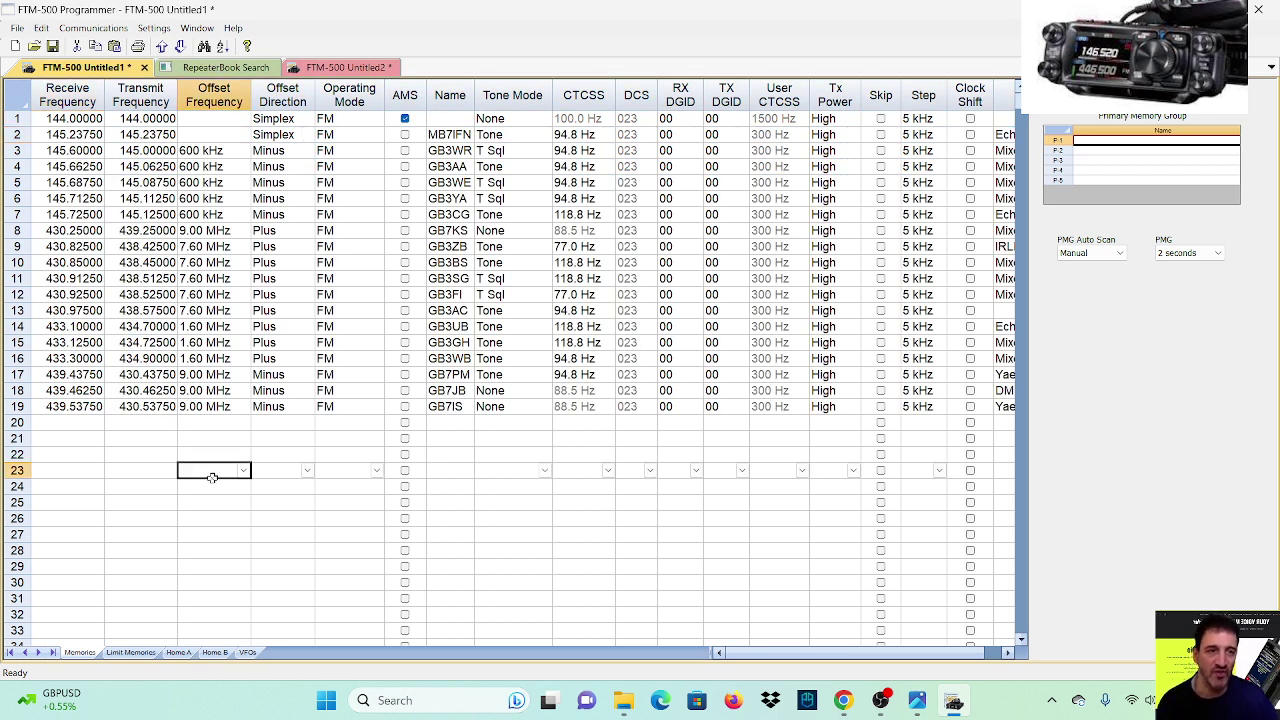
left_click(36, 120)
left_click_drag(36, 118, 53, 406)
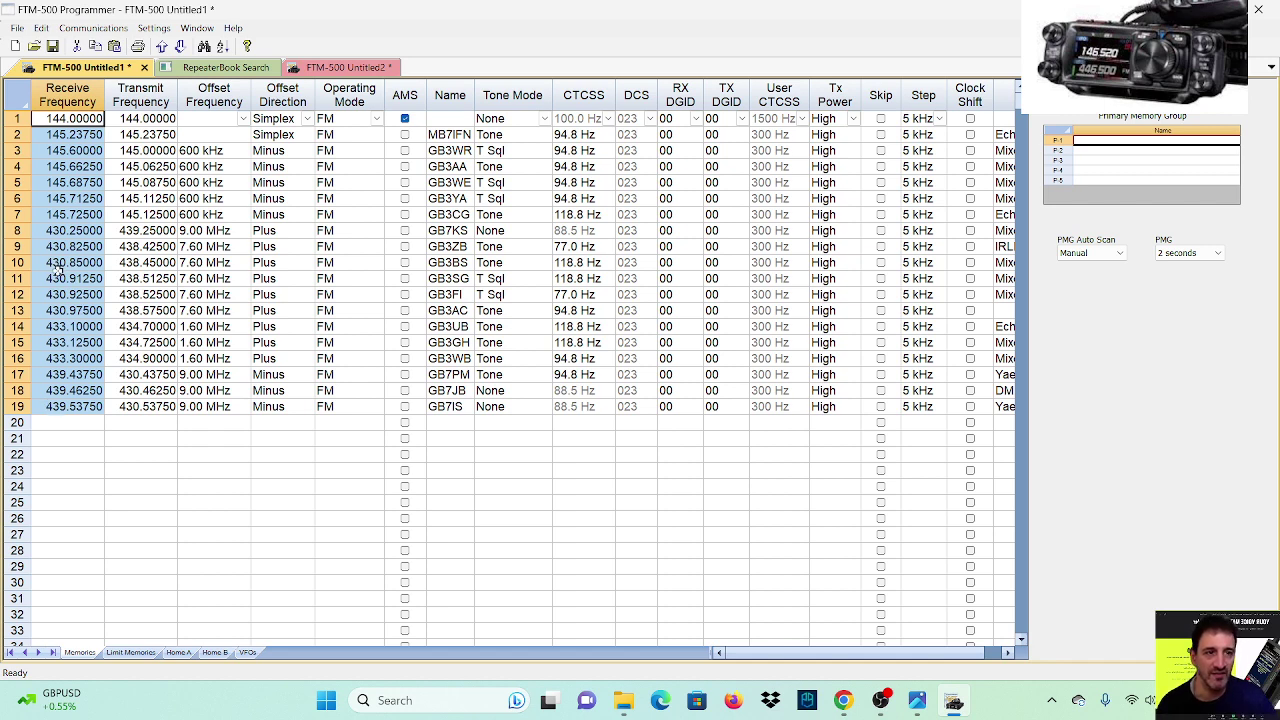
left_click(48, 425)
right_click(70, 462)
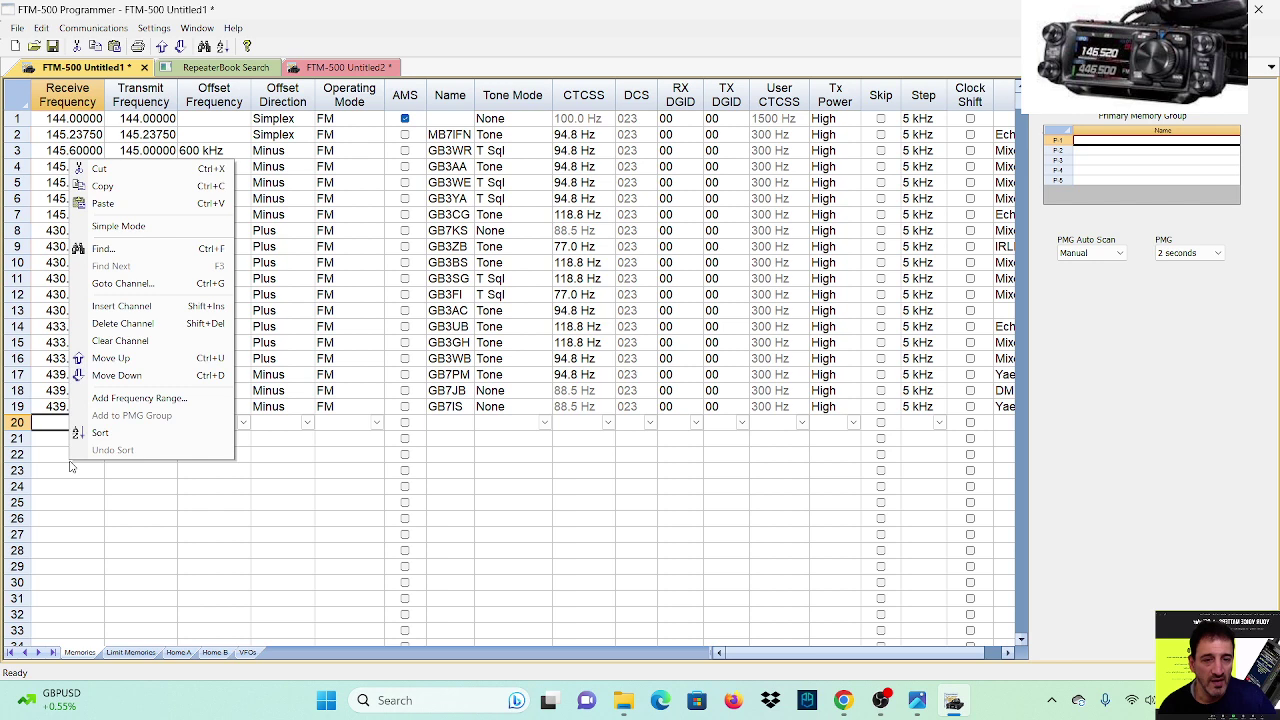
left_click(103, 203)
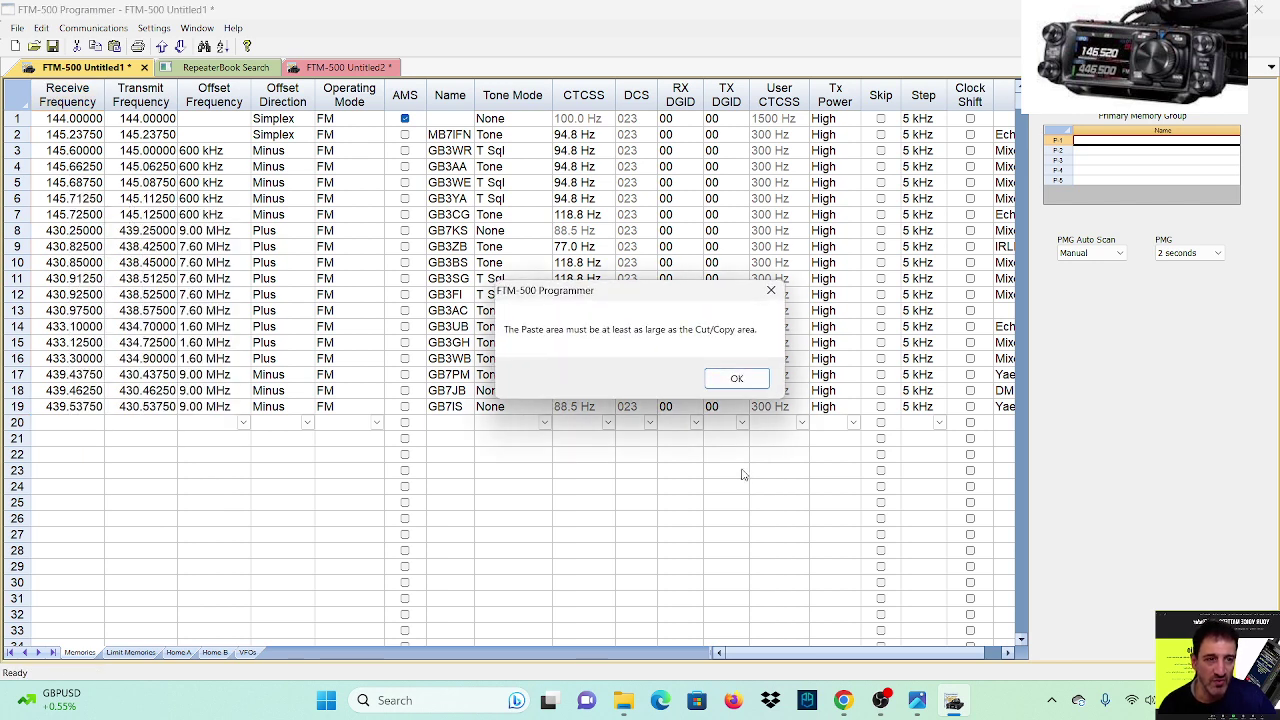
left_click(735, 378)
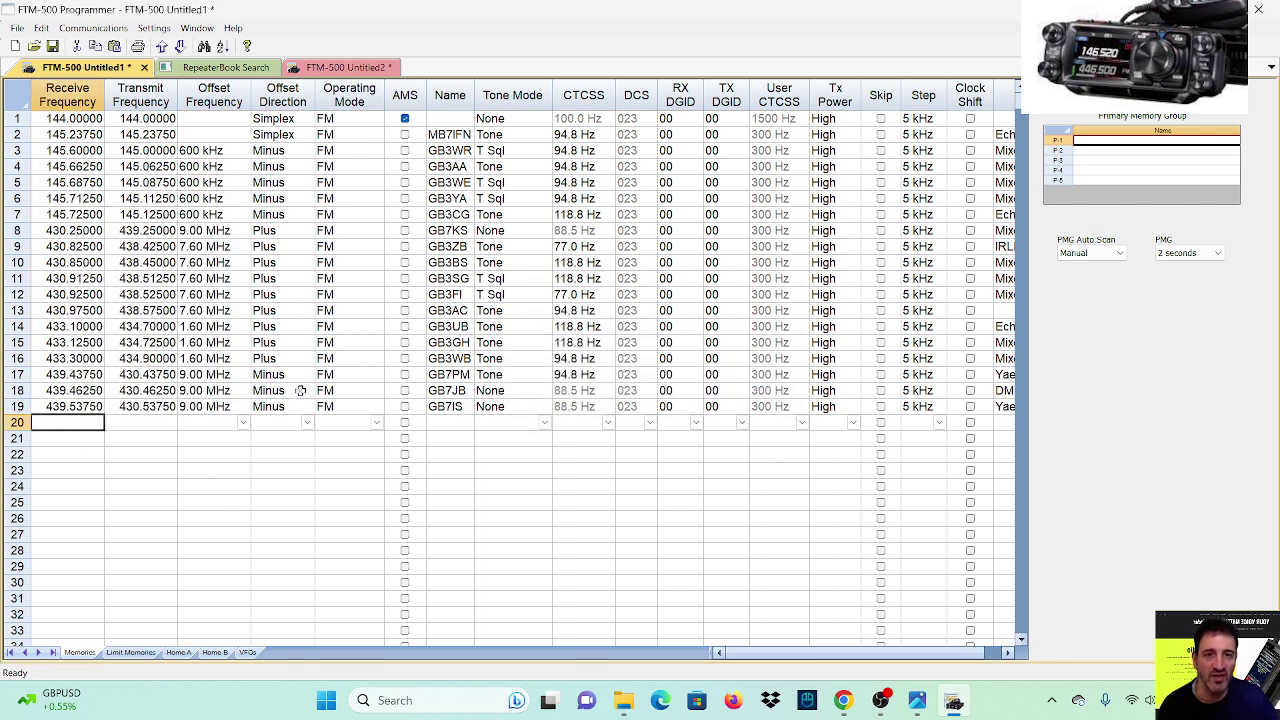
scroll(880, 474, "down", 8)
scroll(494, 477, "up", 8)
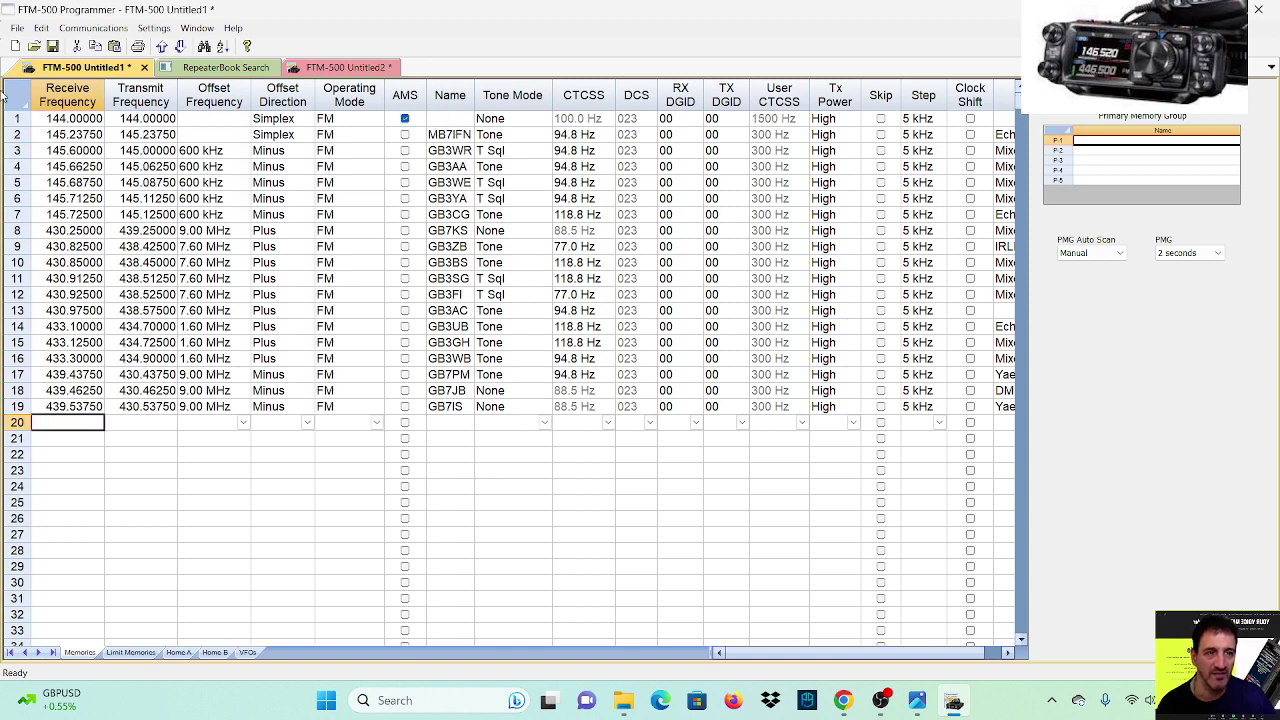
left_click(16, 28)
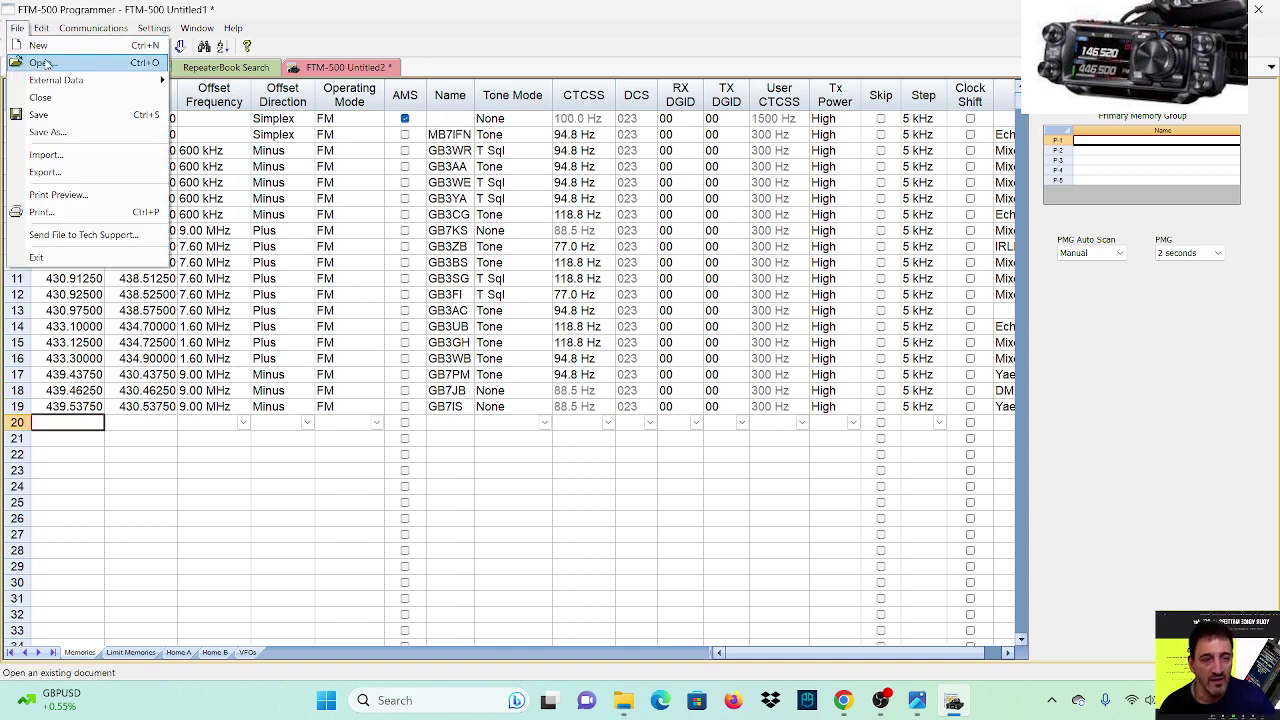
mouse_move(50, 88)
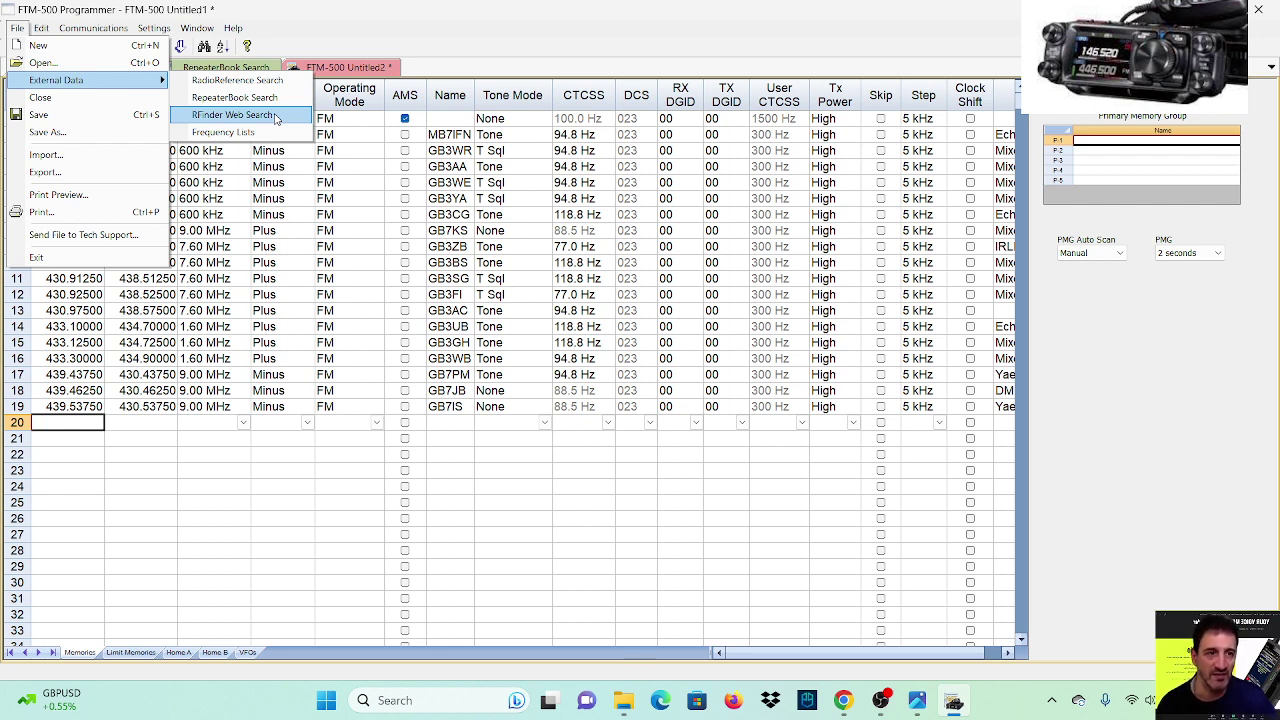
left_click(224, 546)
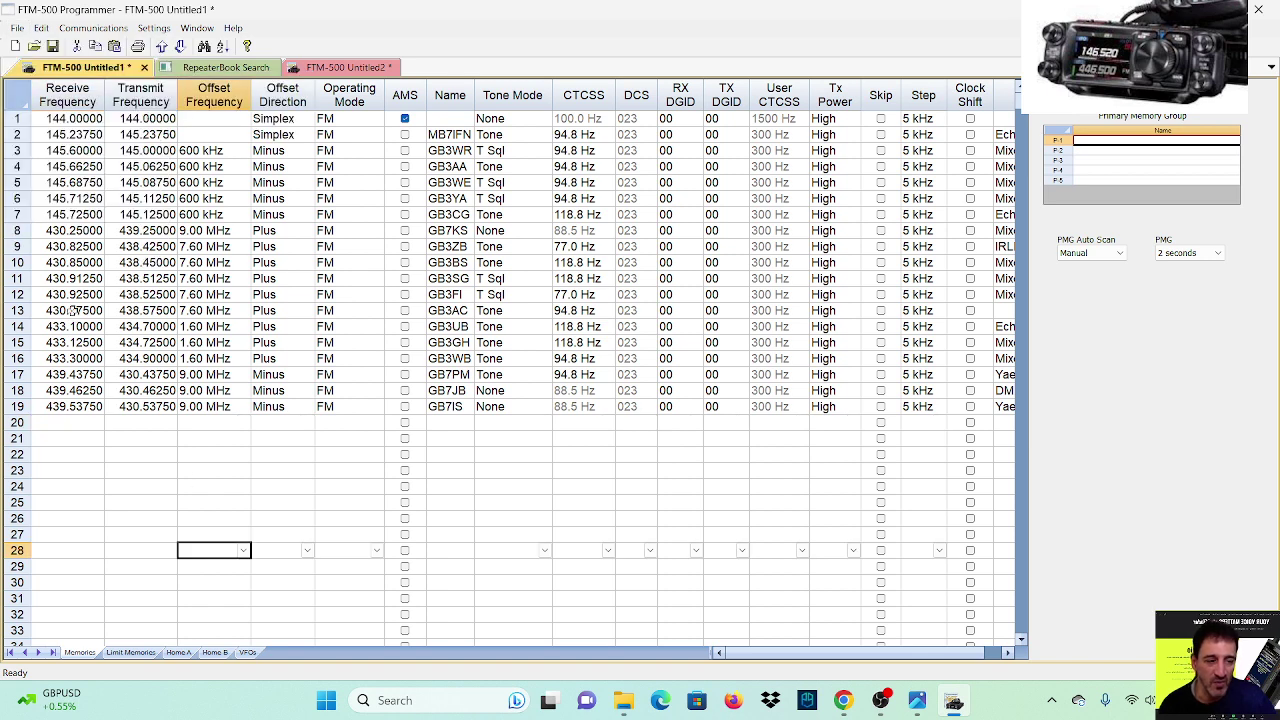
left_click(16, 29)
left_click(88, 28)
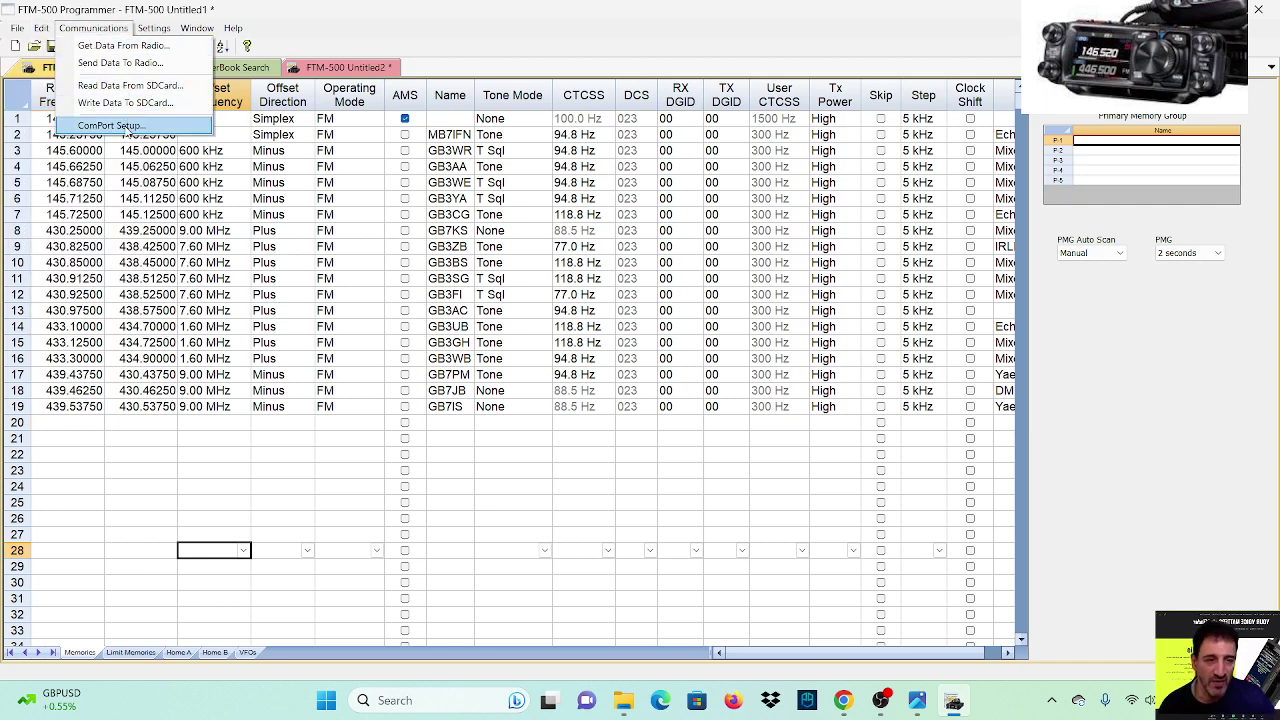
mouse_move(145, 32)
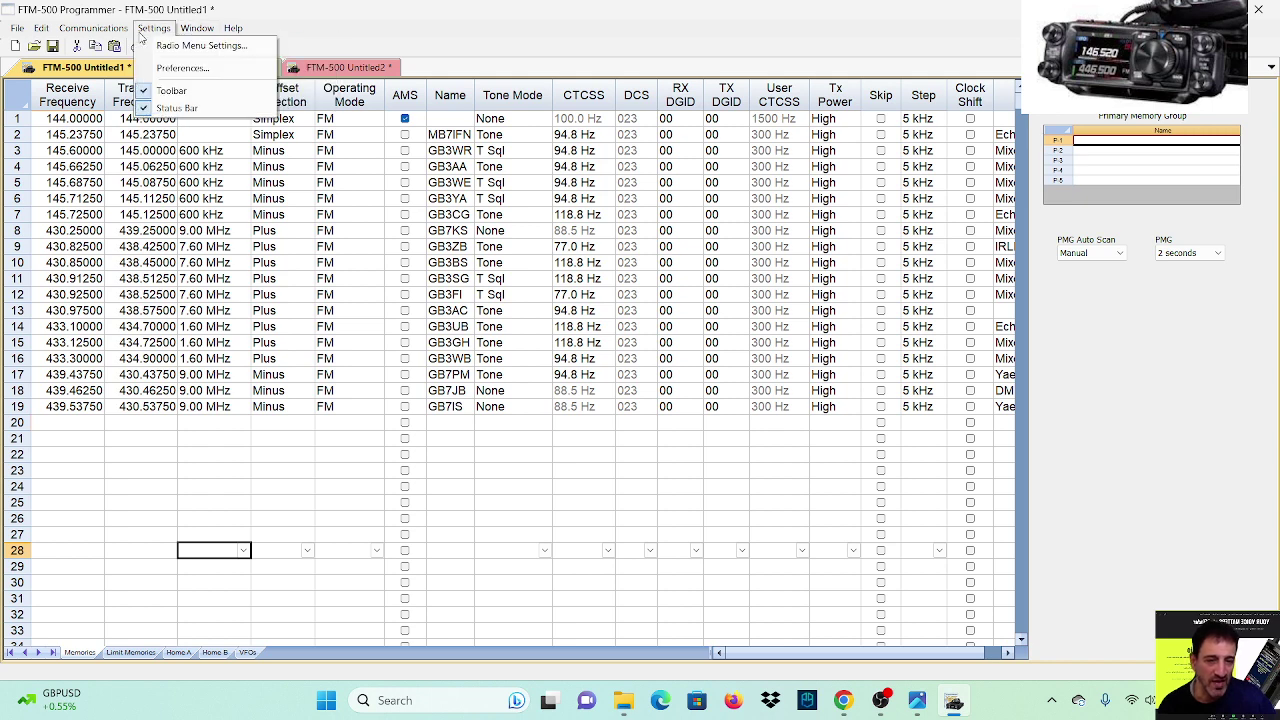
- Open Radio Menu Settings and go through Common 2 and DTMF / Internet to the APRS page
left_click(165, 46)
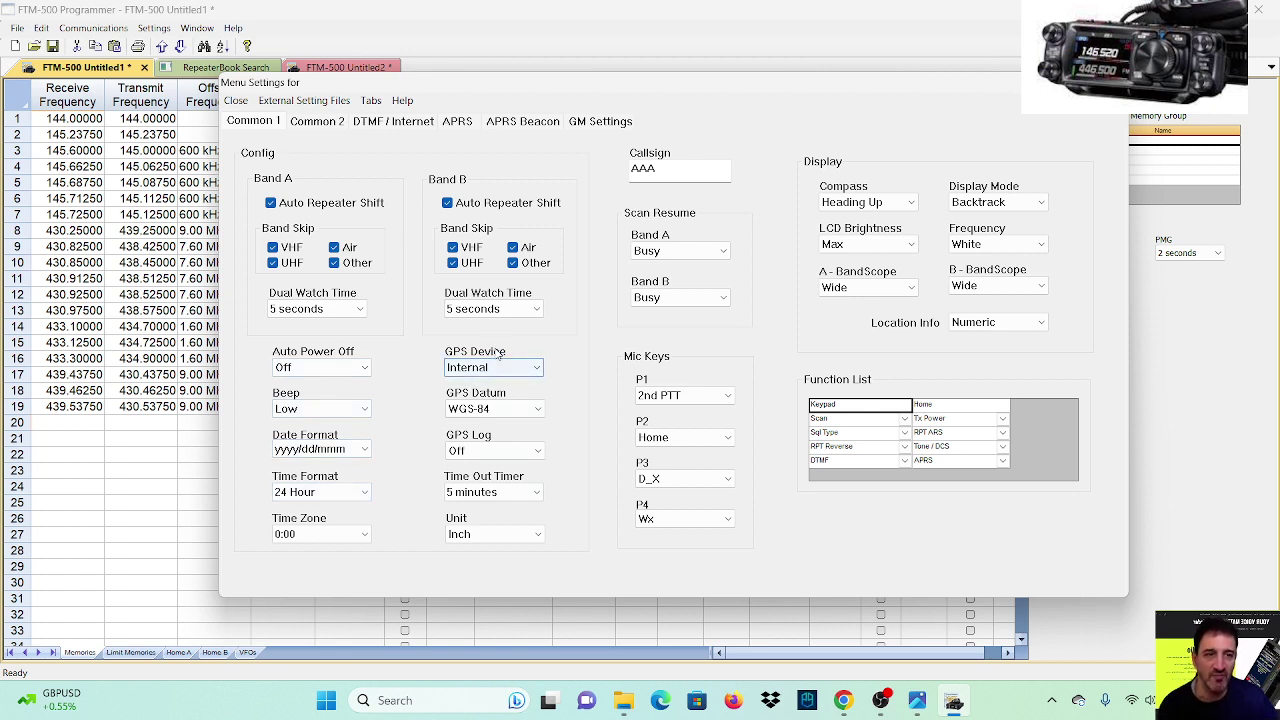
left_click(307, 128)
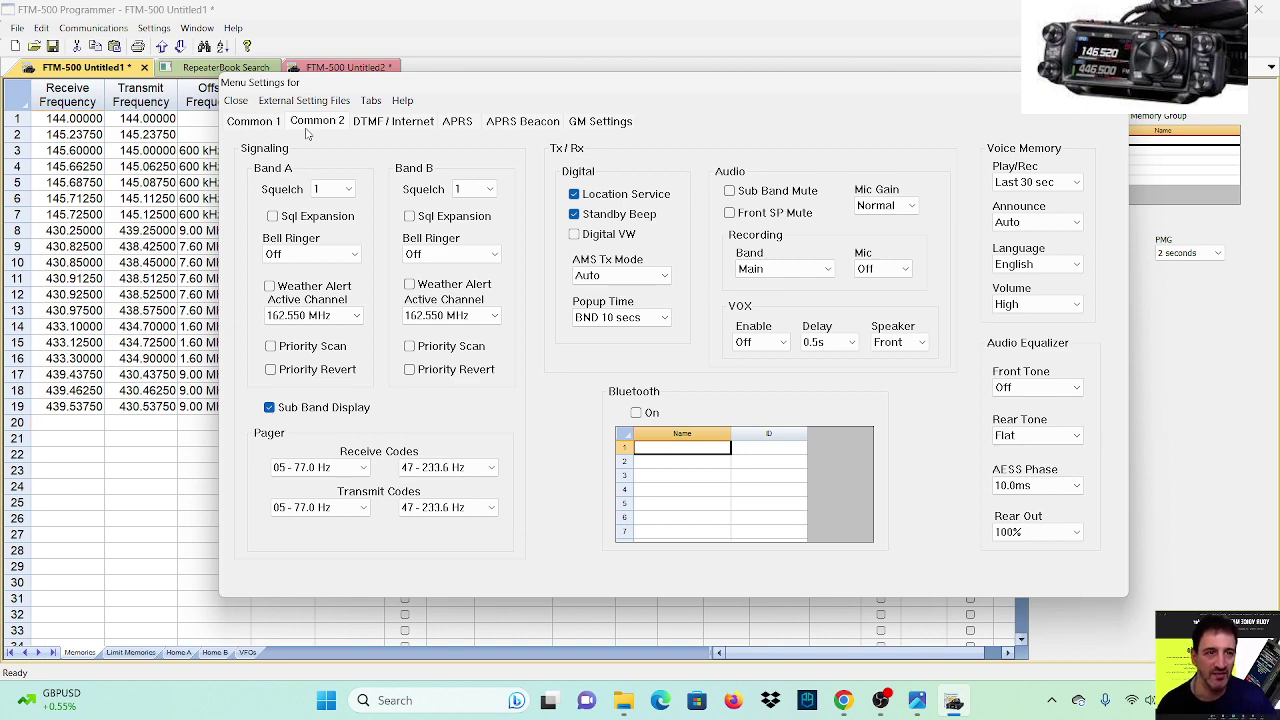
left_click(376, 124)
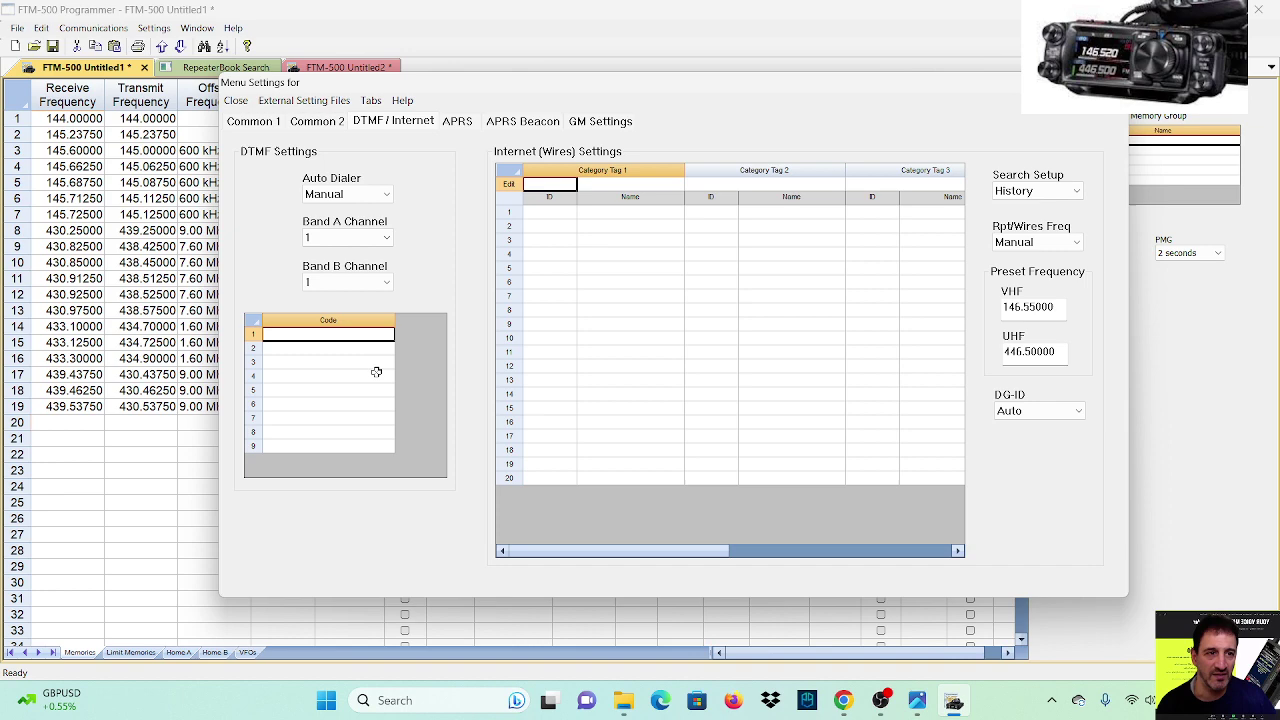
left_click(459, 121)
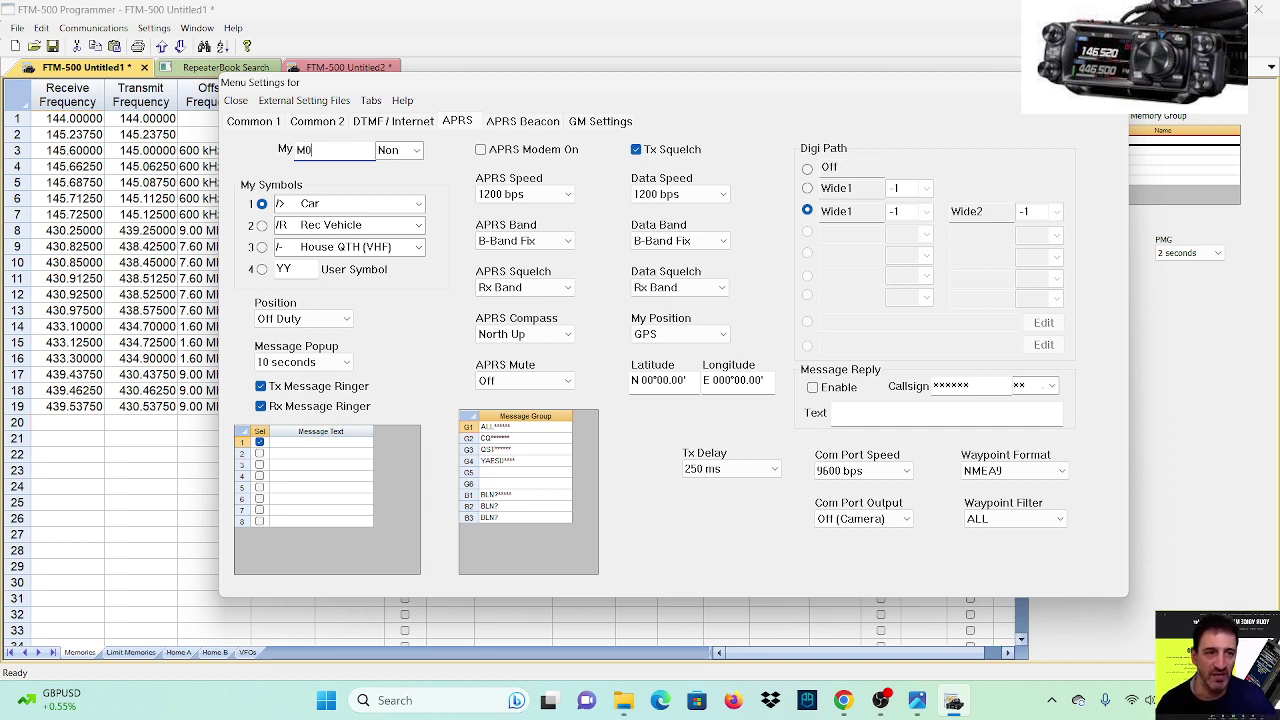
- Set the APRS callsign SSID to -9 Mobile, then view the APRS Beacon page
left_click(417, 150)
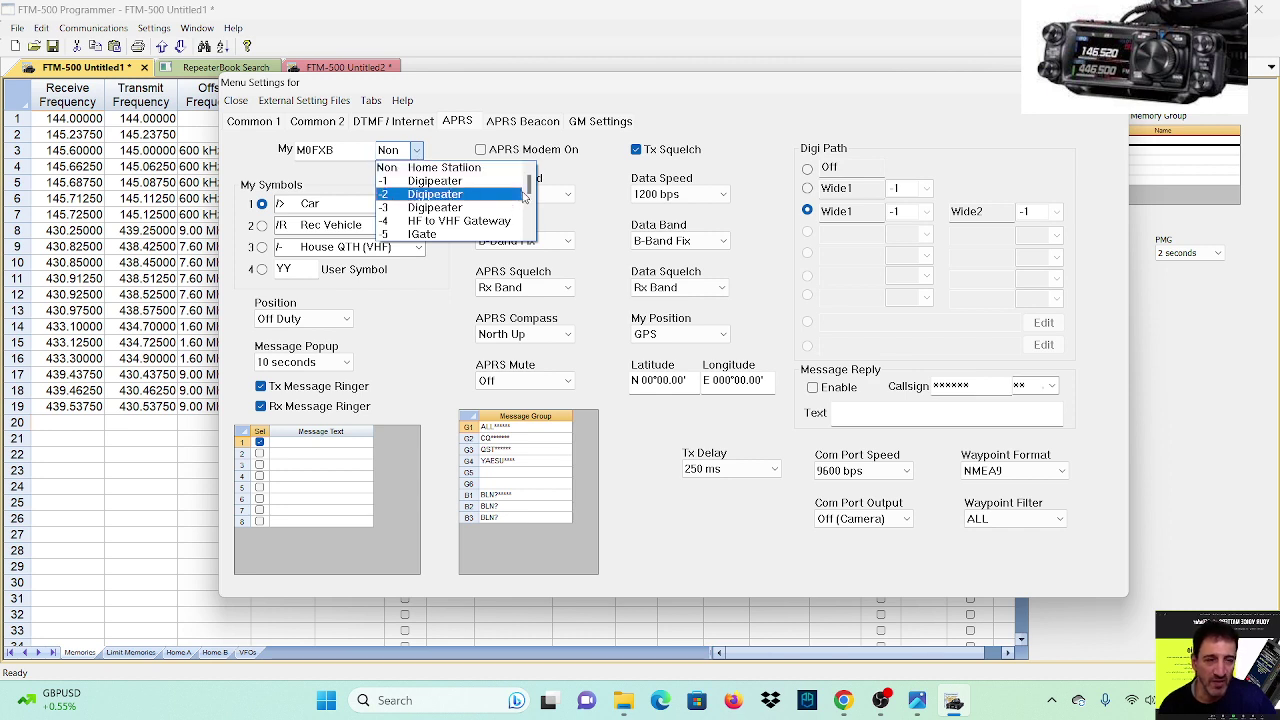
left_click_drag(530, 188, 531, 200)
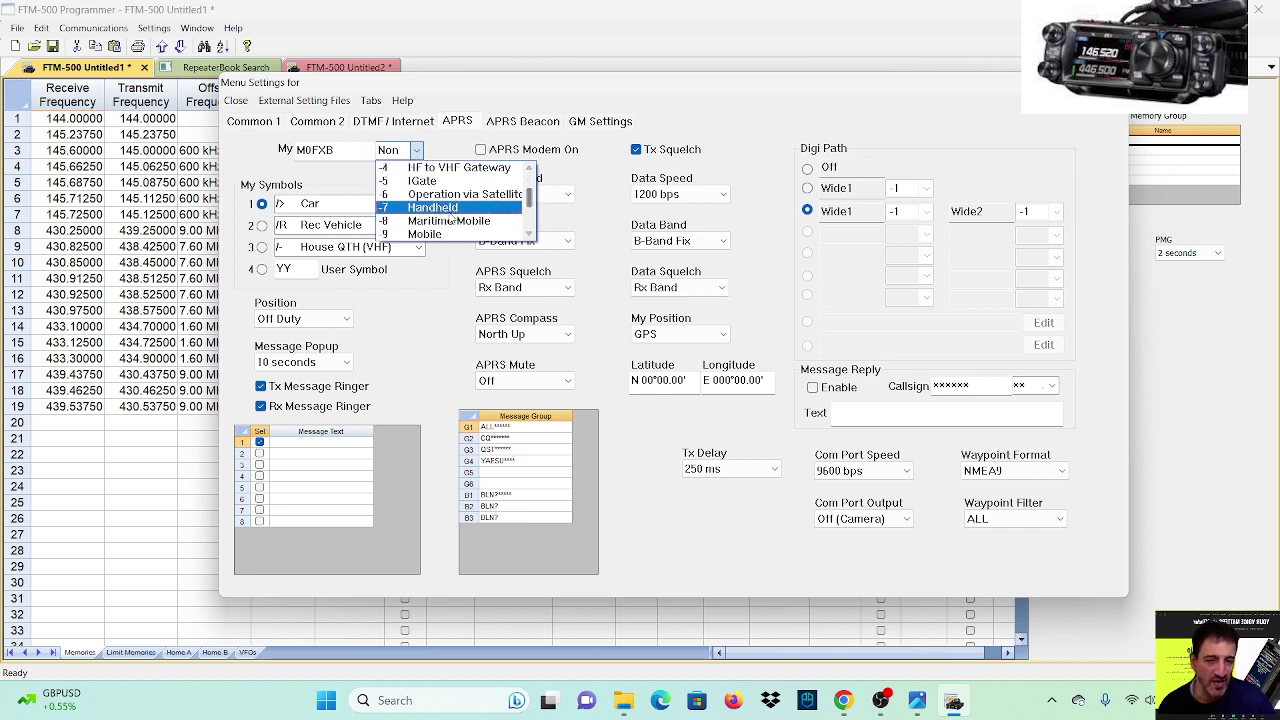
left_click(417, 234)
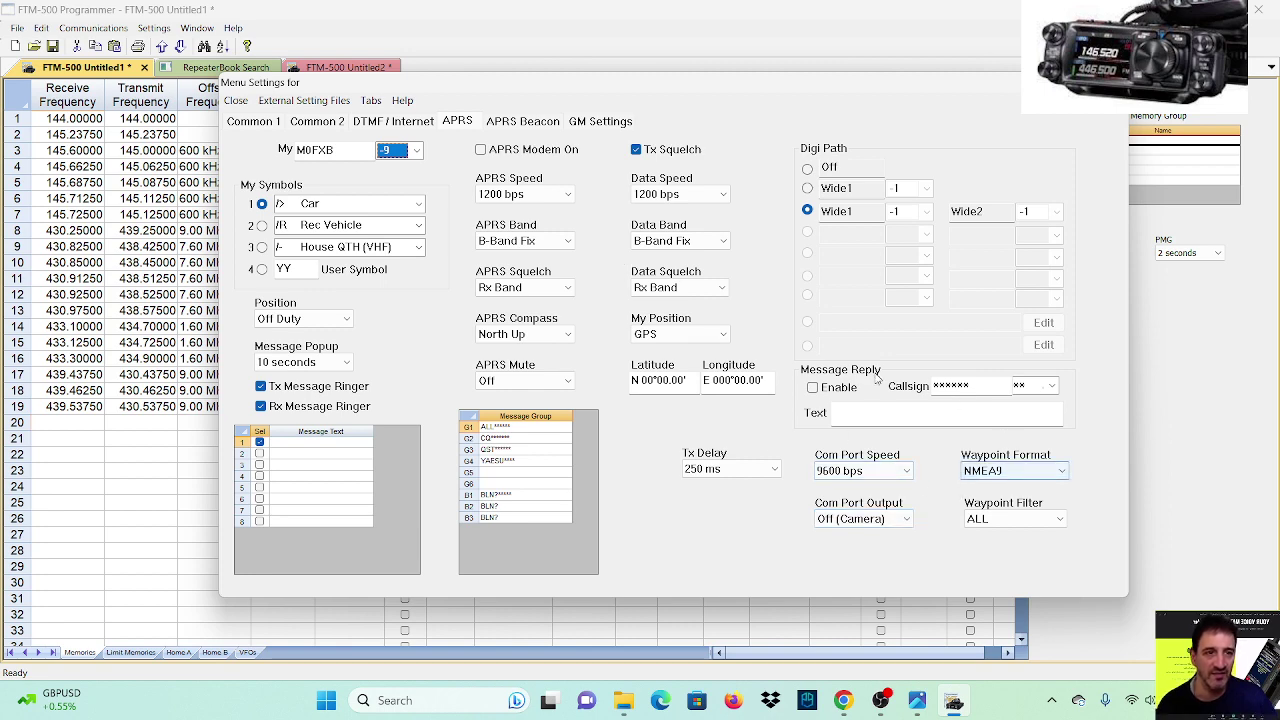
left_click(518, 122)
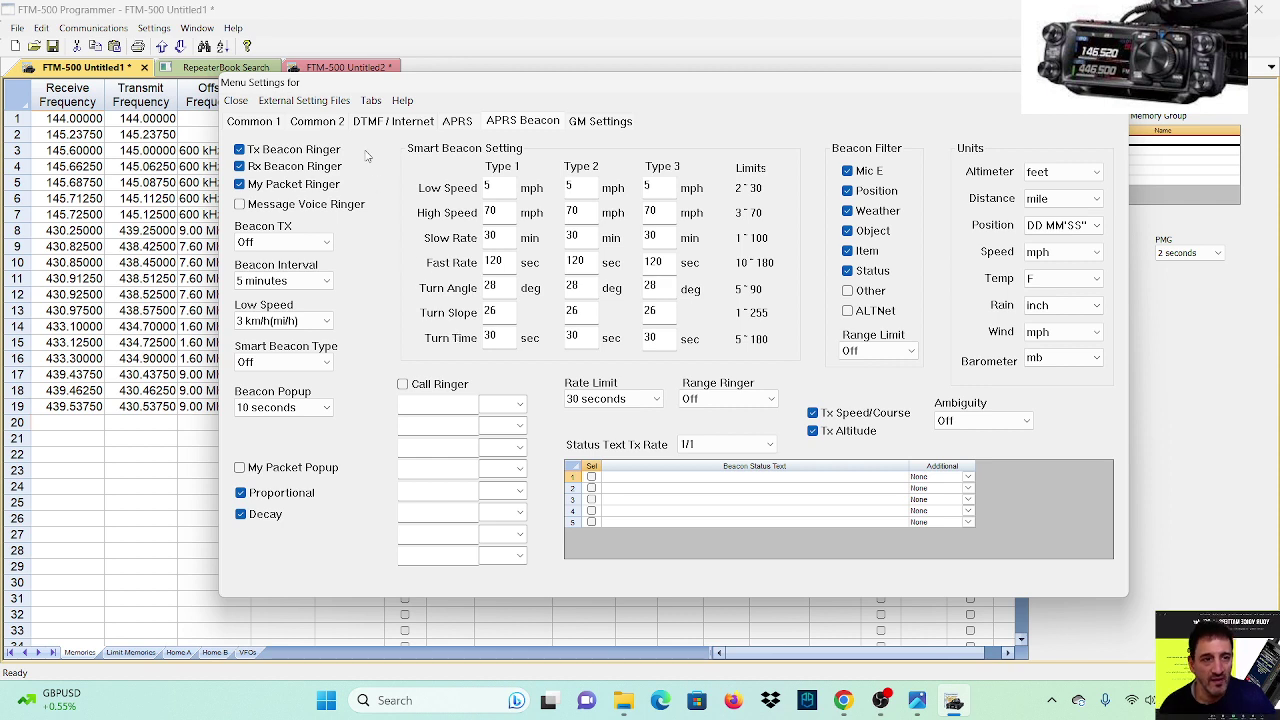
- Look over the GM Settings and Common 1 pages, then close the Menu Settings window
left_click(371, 102)
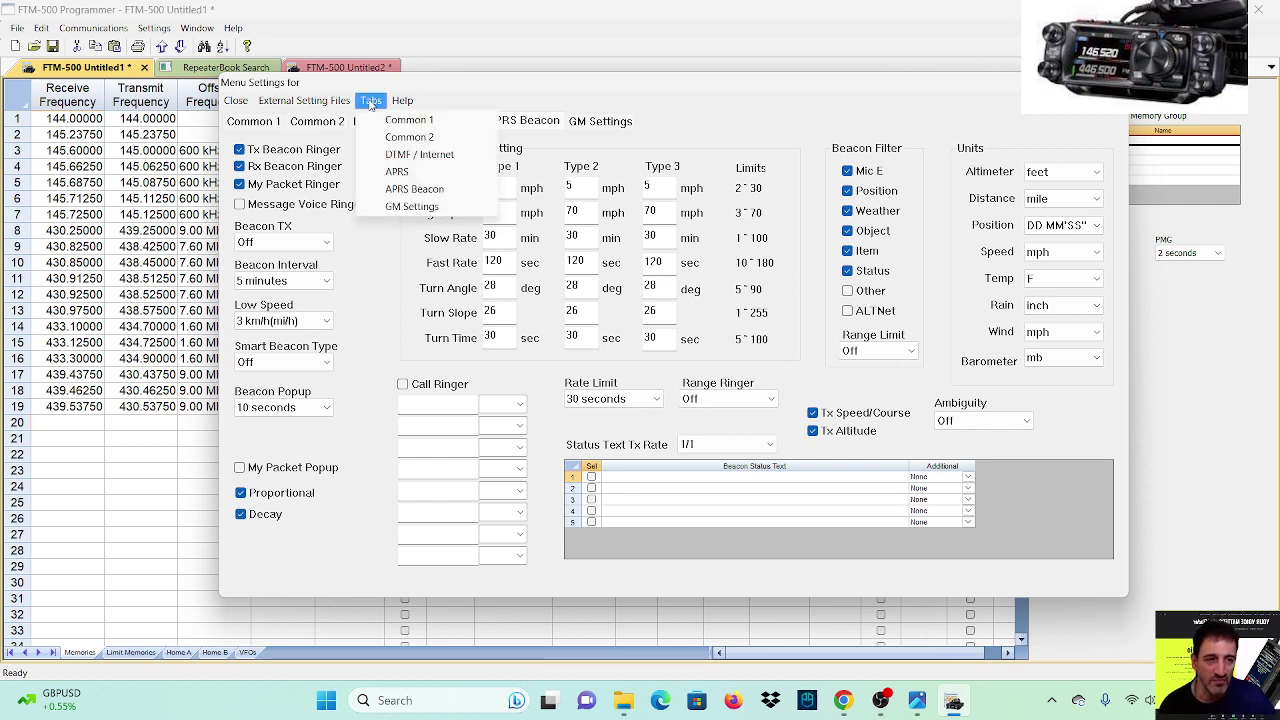
mouse_move(397, 106)
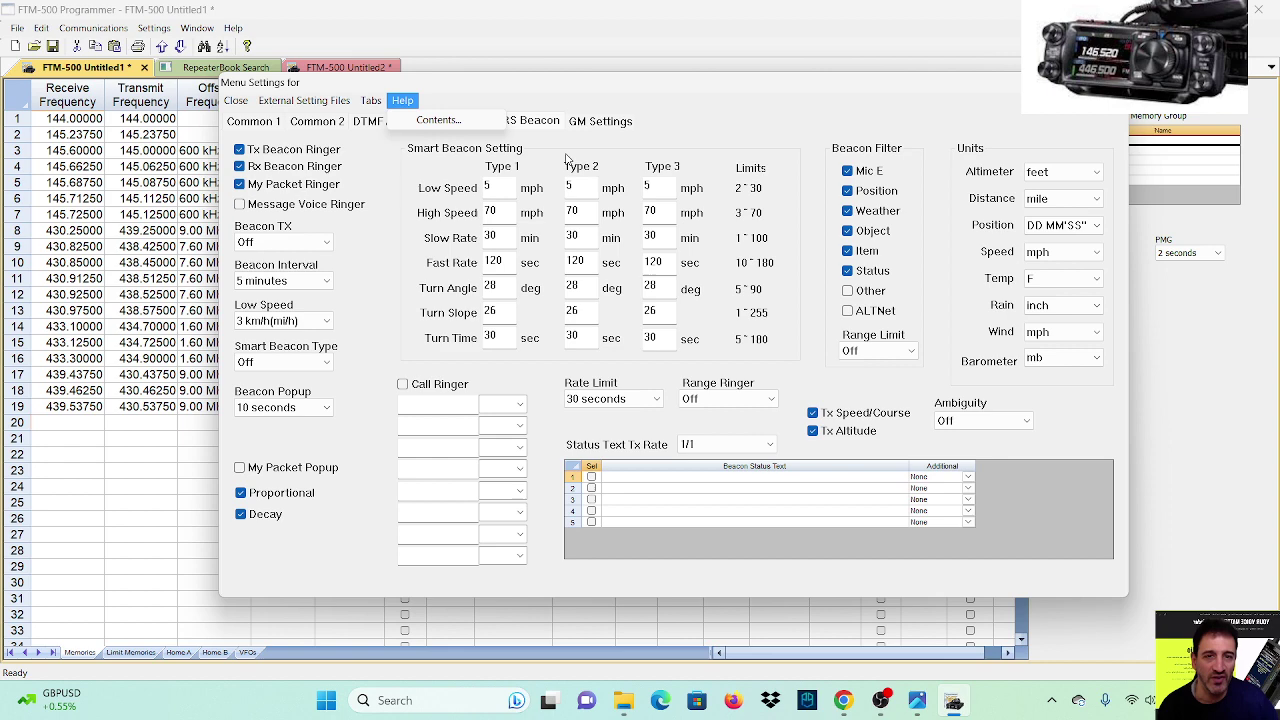
left_click(624, 128)
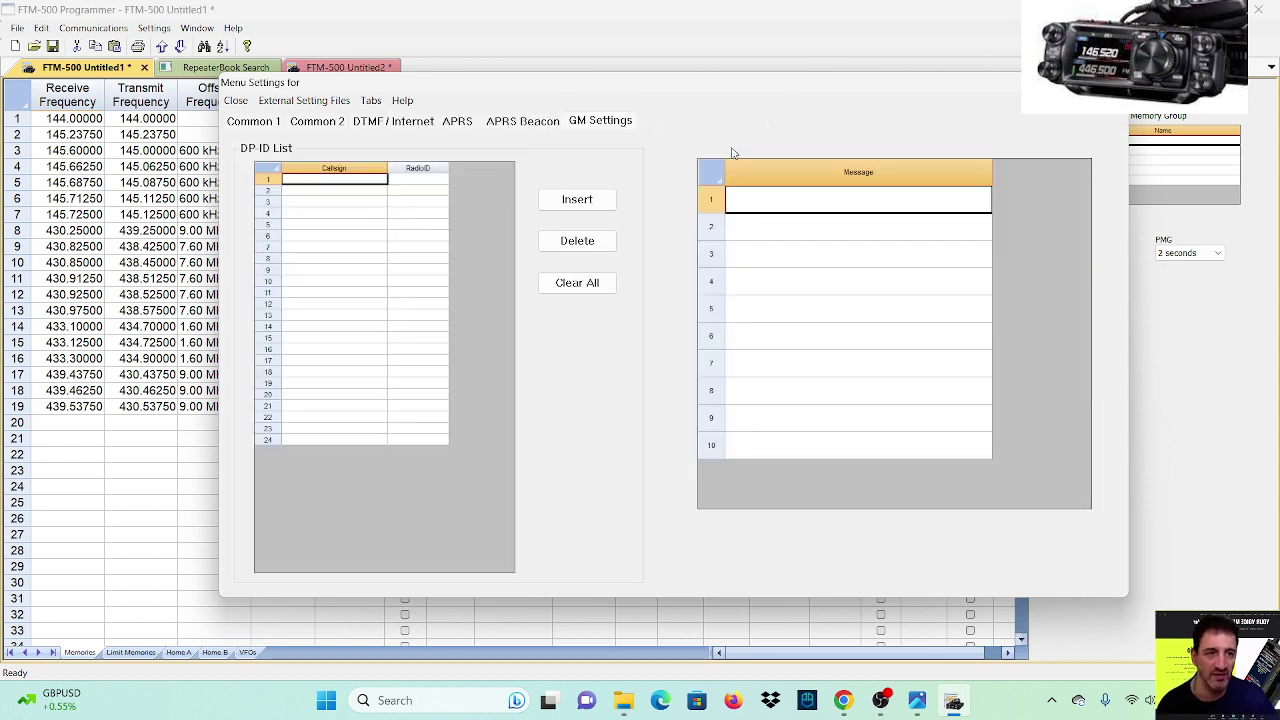
left_click(245, 122)
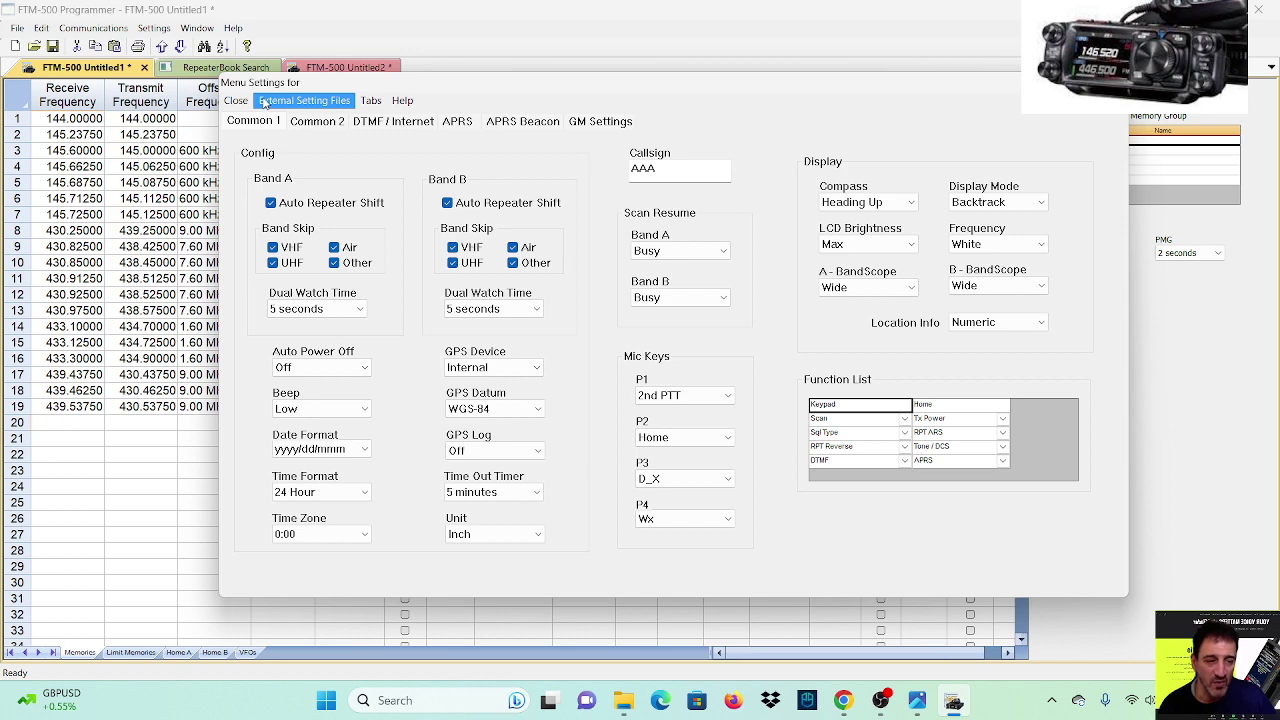
left_click(265, 102)
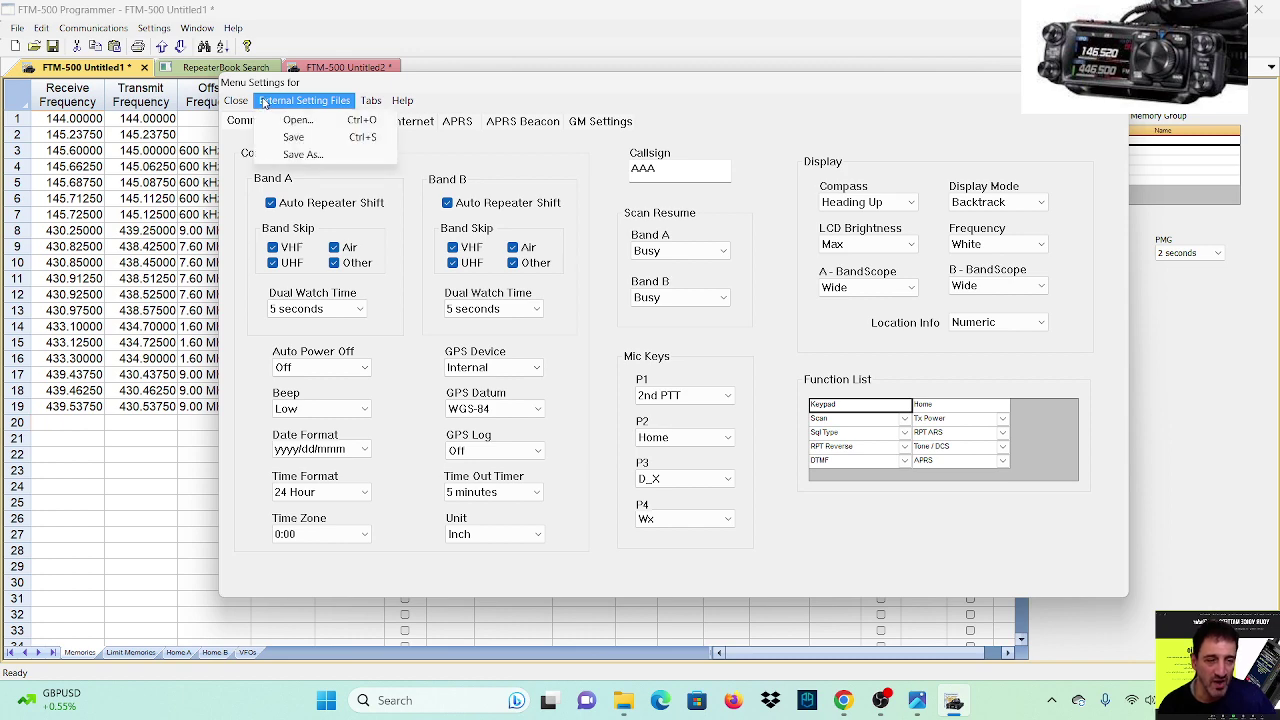
left_click(372, 103)
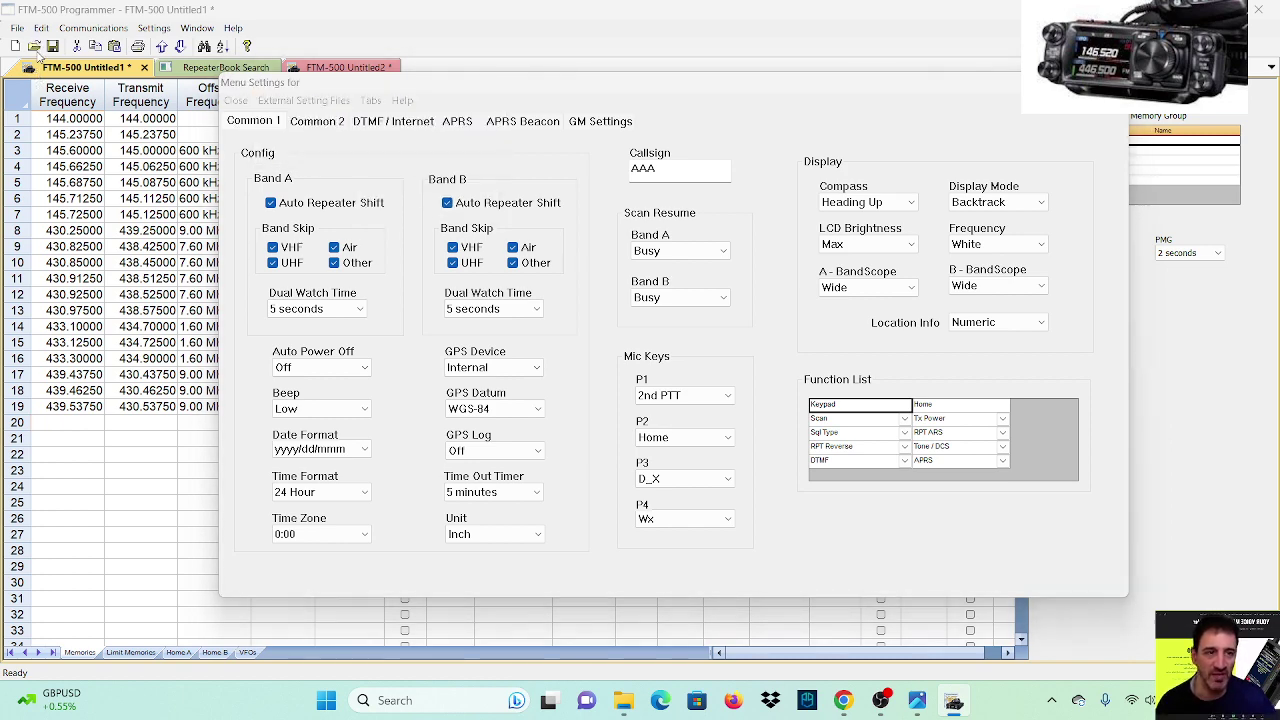
left_click(1112, 82)
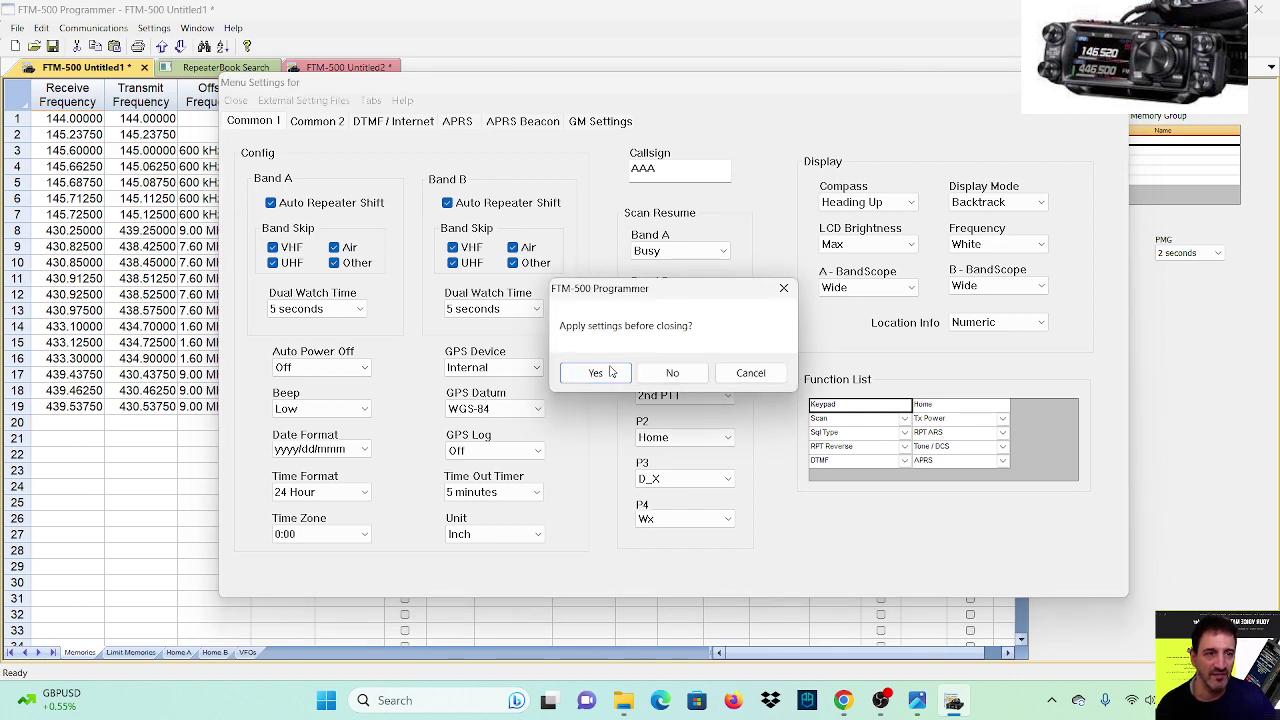
- Decline applying the settings, then browse File > External Data and the Settings menu
left_click(672, 372)
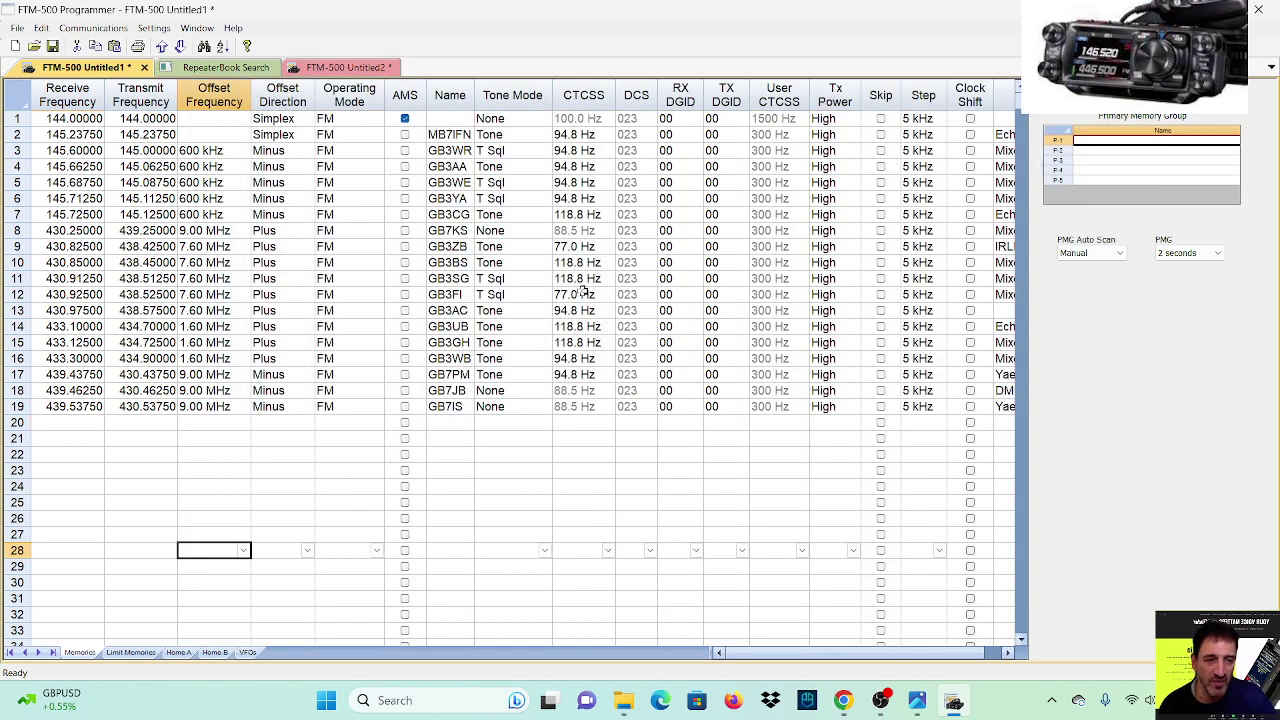
left_click(17, 28)
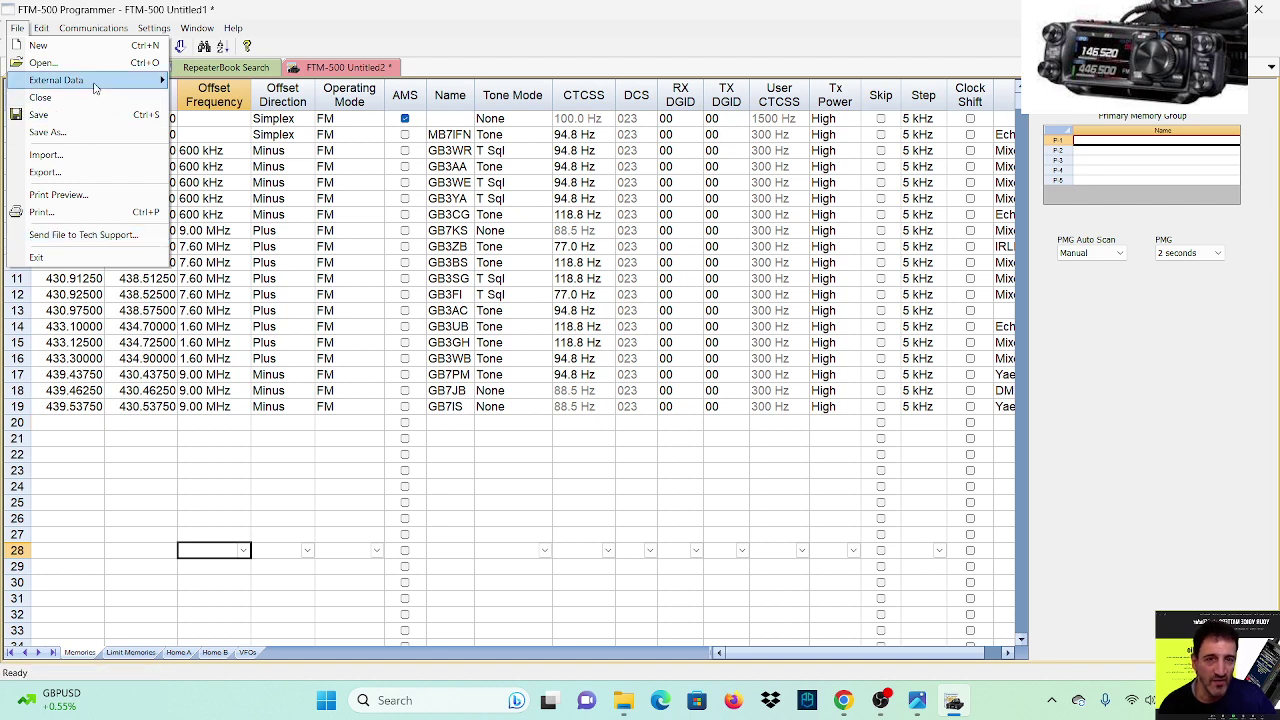
mouse_move(92, 90)
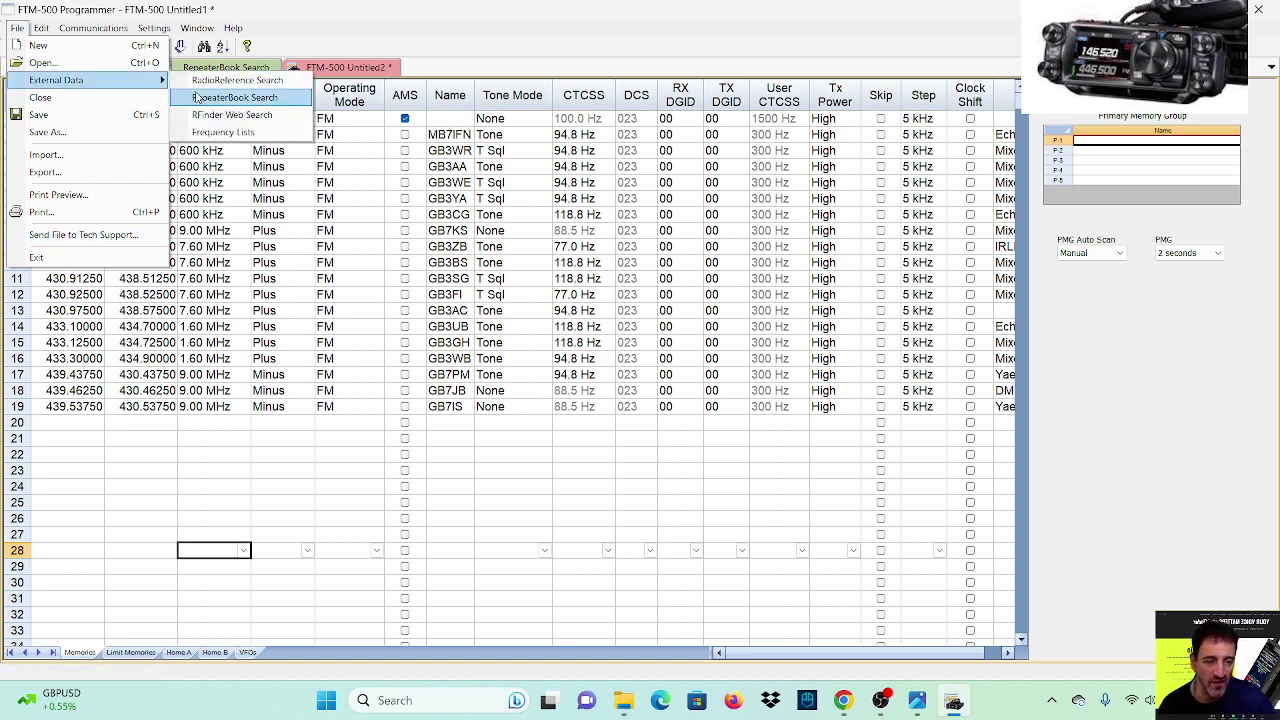
mouse_move(233, 28)
mouse_move(138, 33)
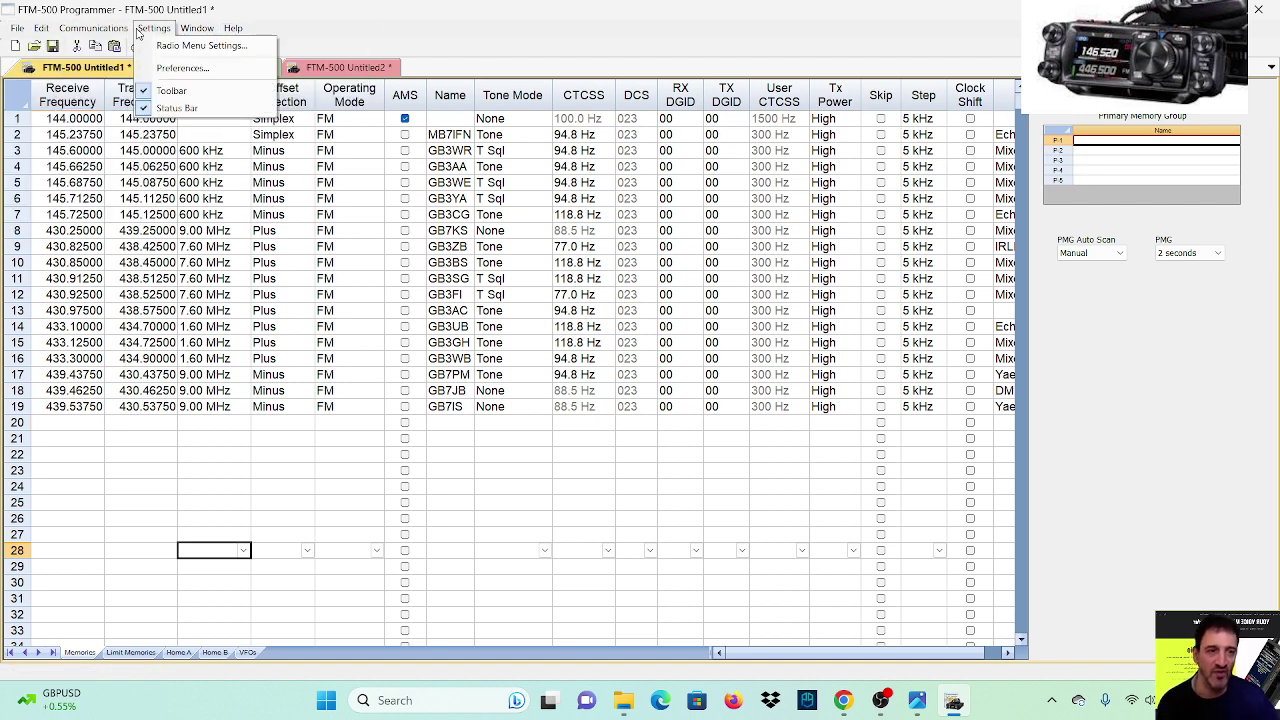
left_click(167, 72)
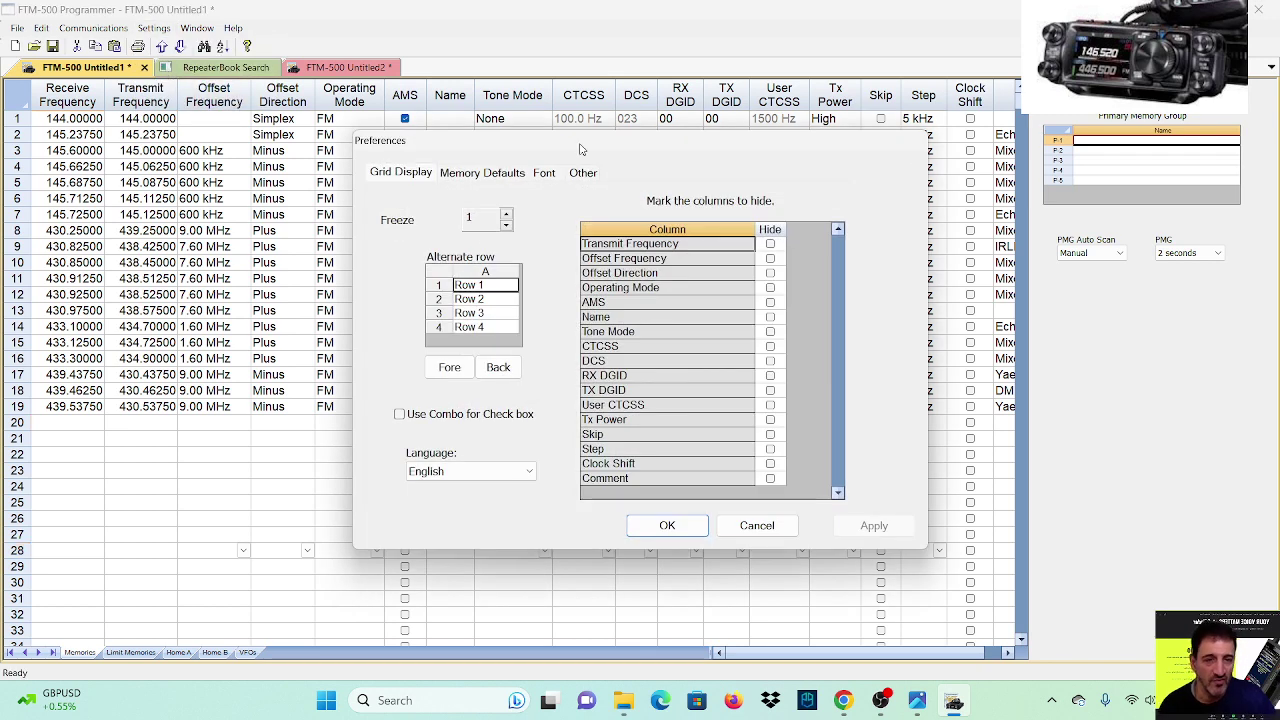
left_click_drag(686, 149, 561, 149)
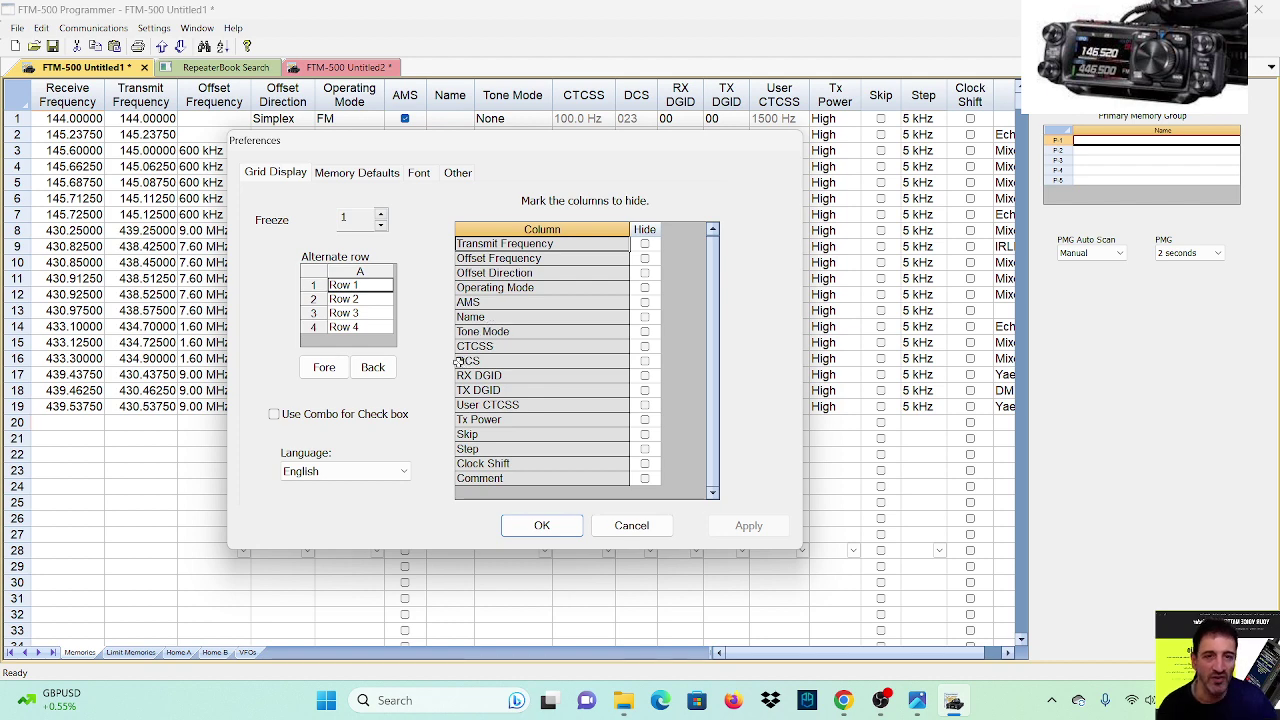
left_click(337, 178)
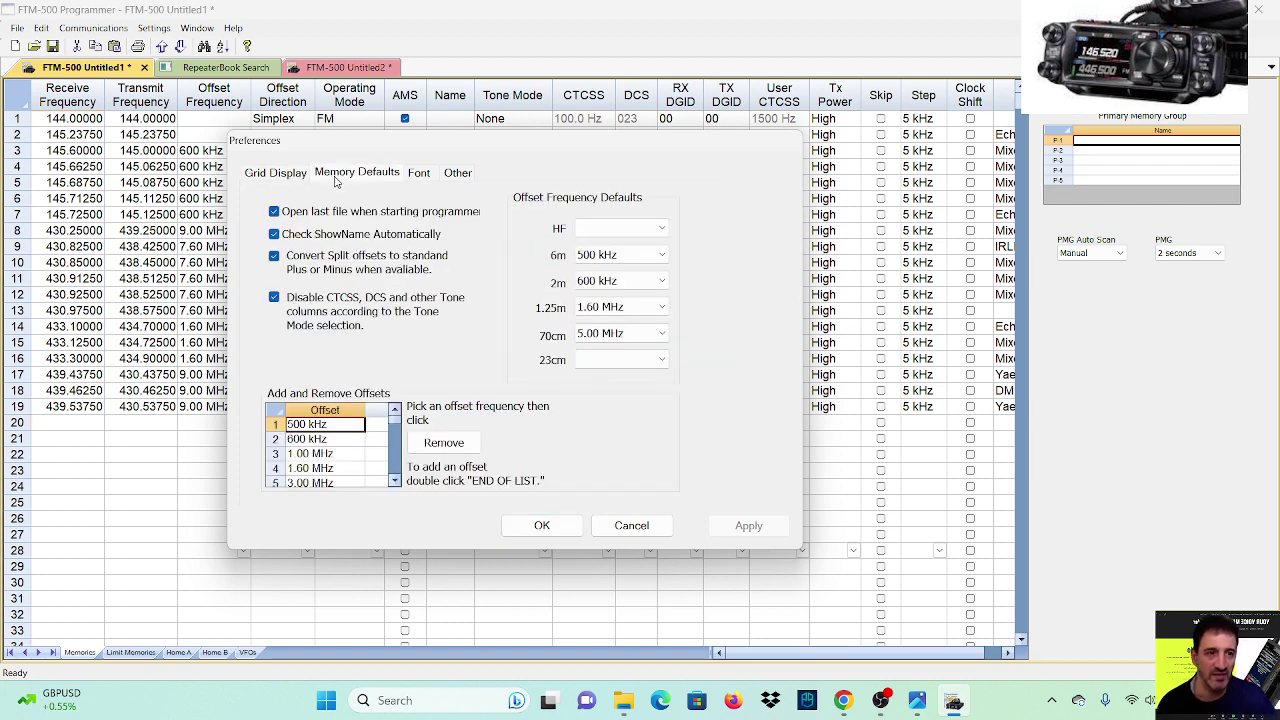
left_click(421, 175)
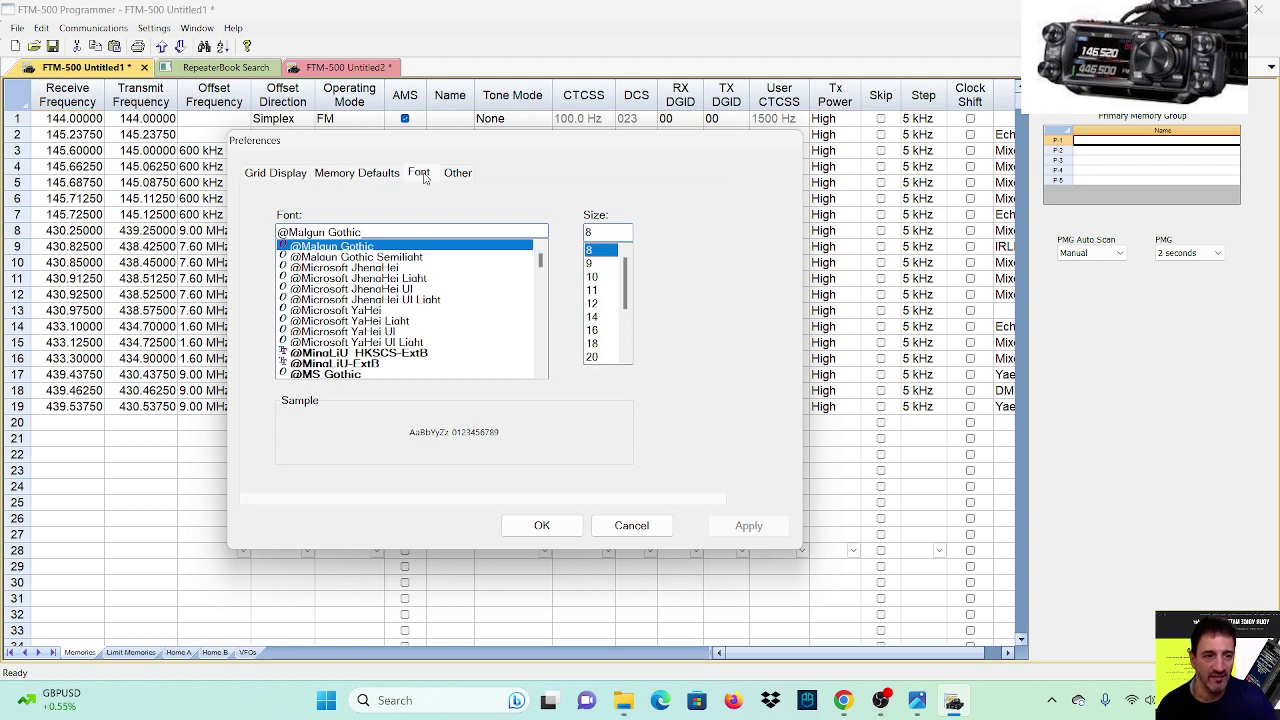
left_click(463, 178)
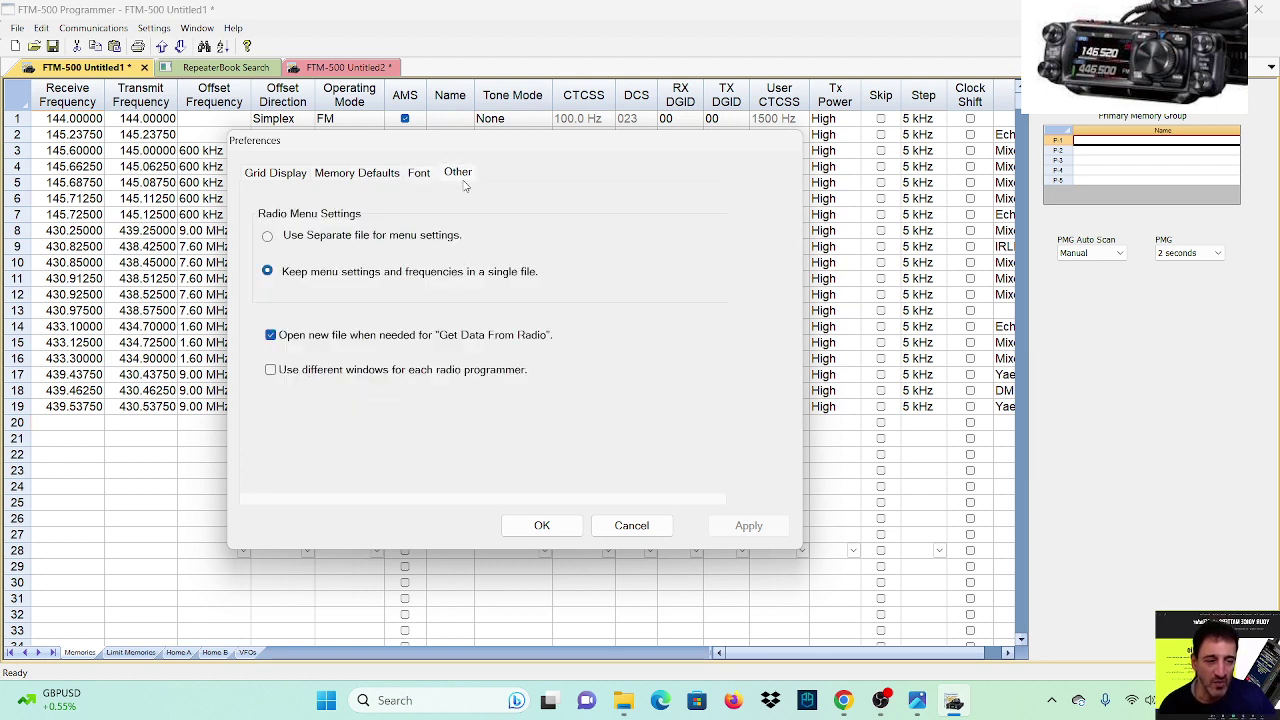
left_click(539, 527)
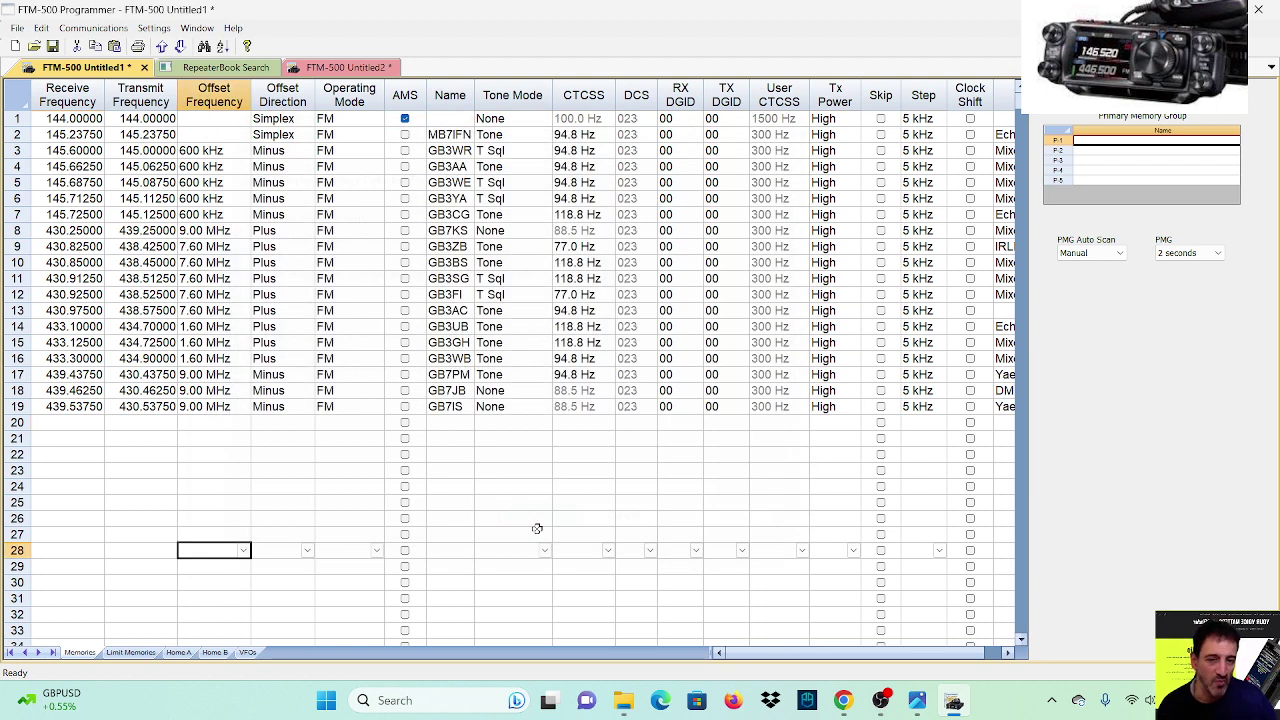
- Select row 25's Transmit Frequency cell and look through the window arrangement options
left_click(141, 502)
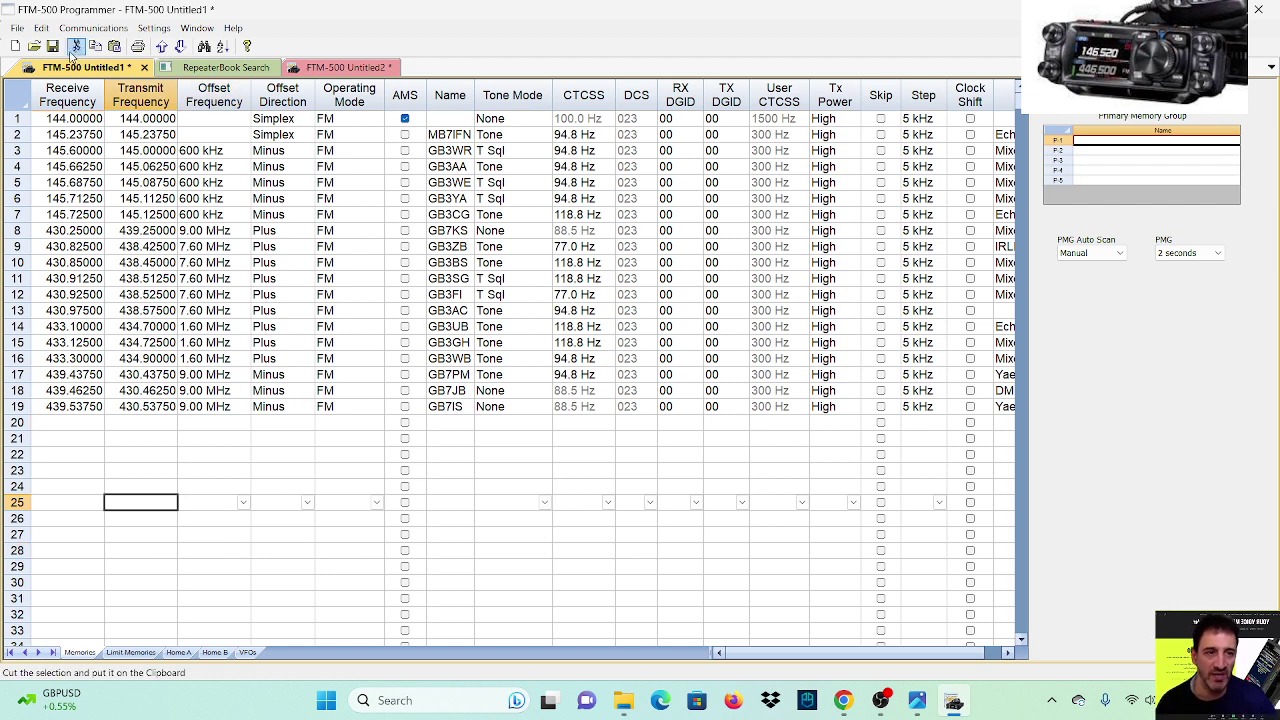
left_click(93, 28)
mouse_move(188, 34)
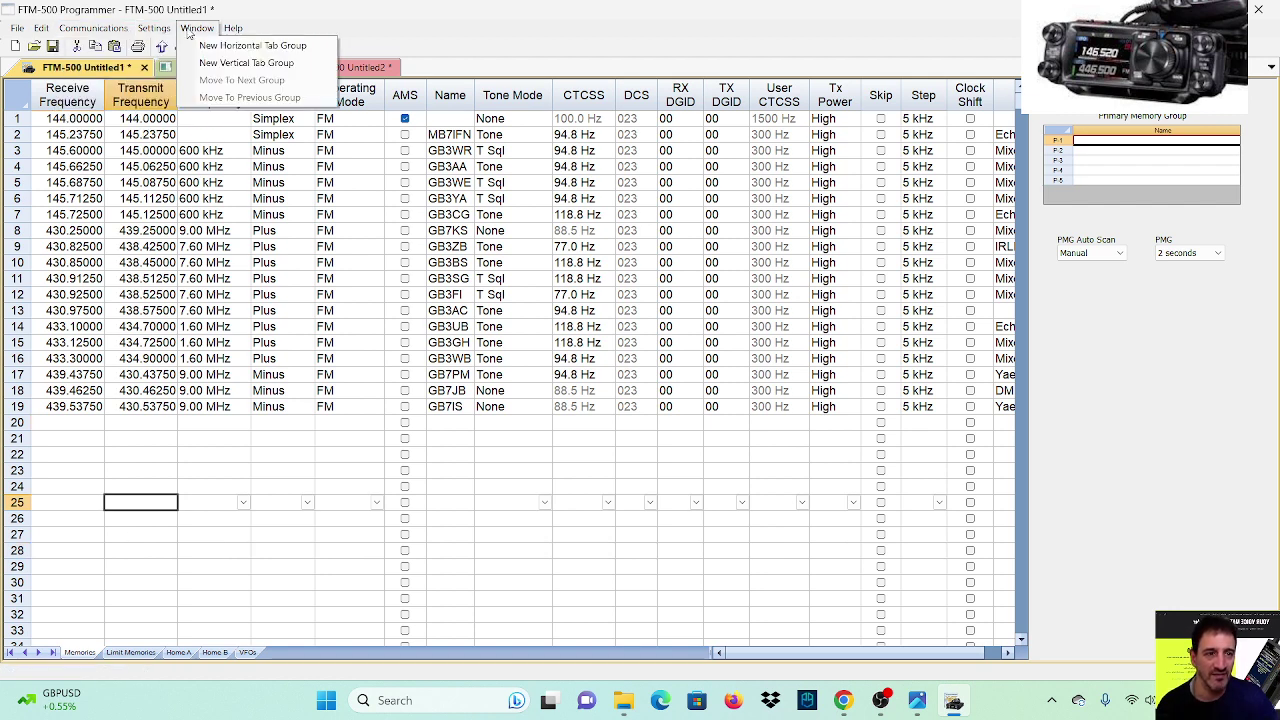
left_click(510, 484)
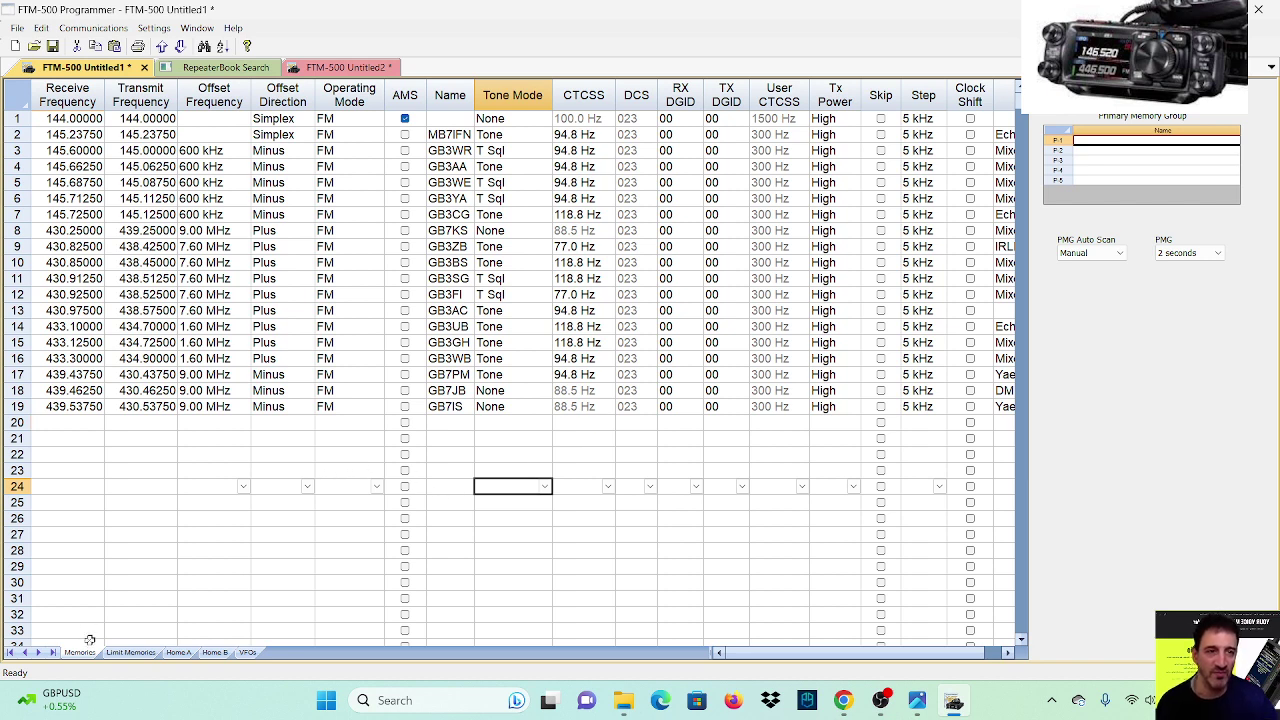
- Step through the Limit Memories, Home A and Home B sheets to the VFOs sheet
left_click(128, 653)
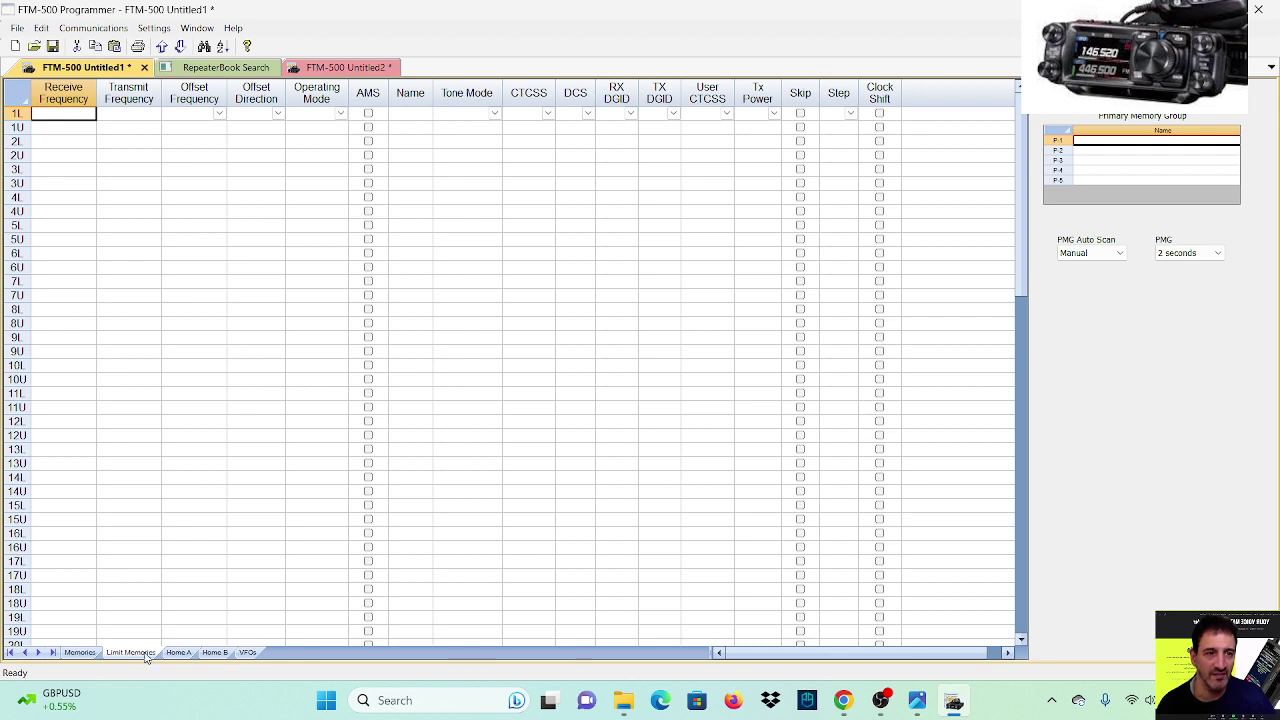
left_click(178, 653)
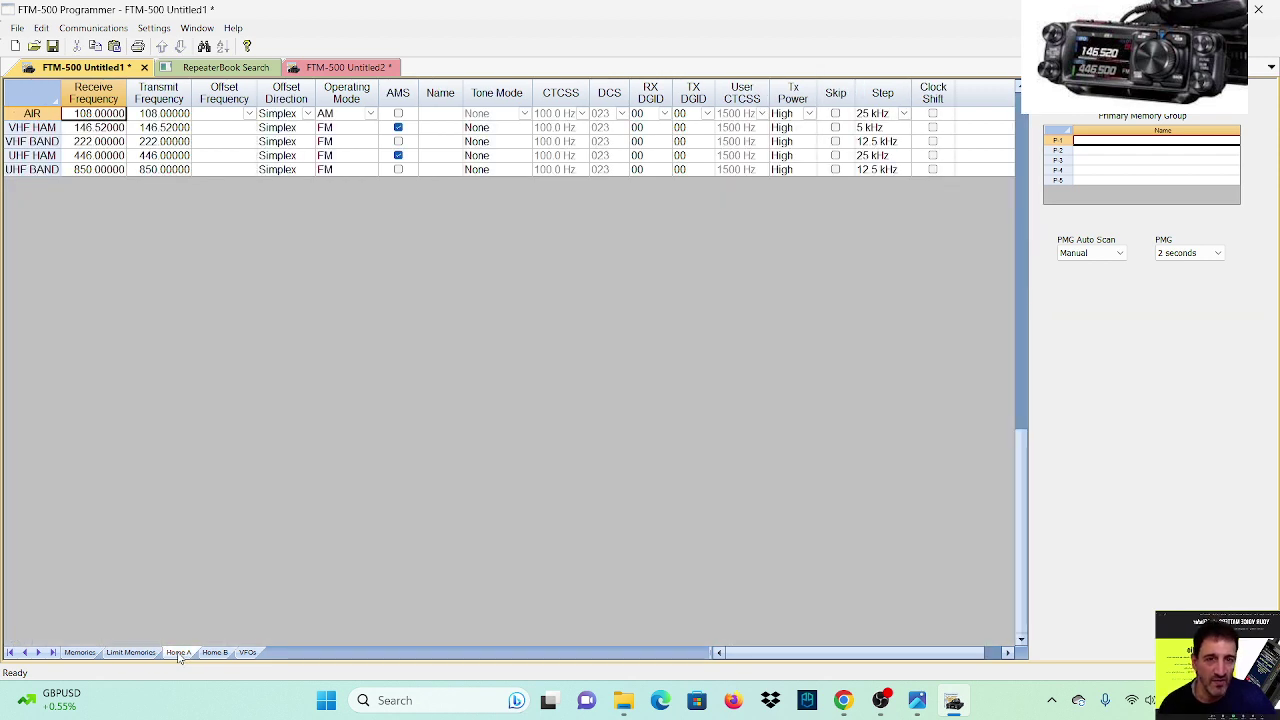
left_click(216, 655)
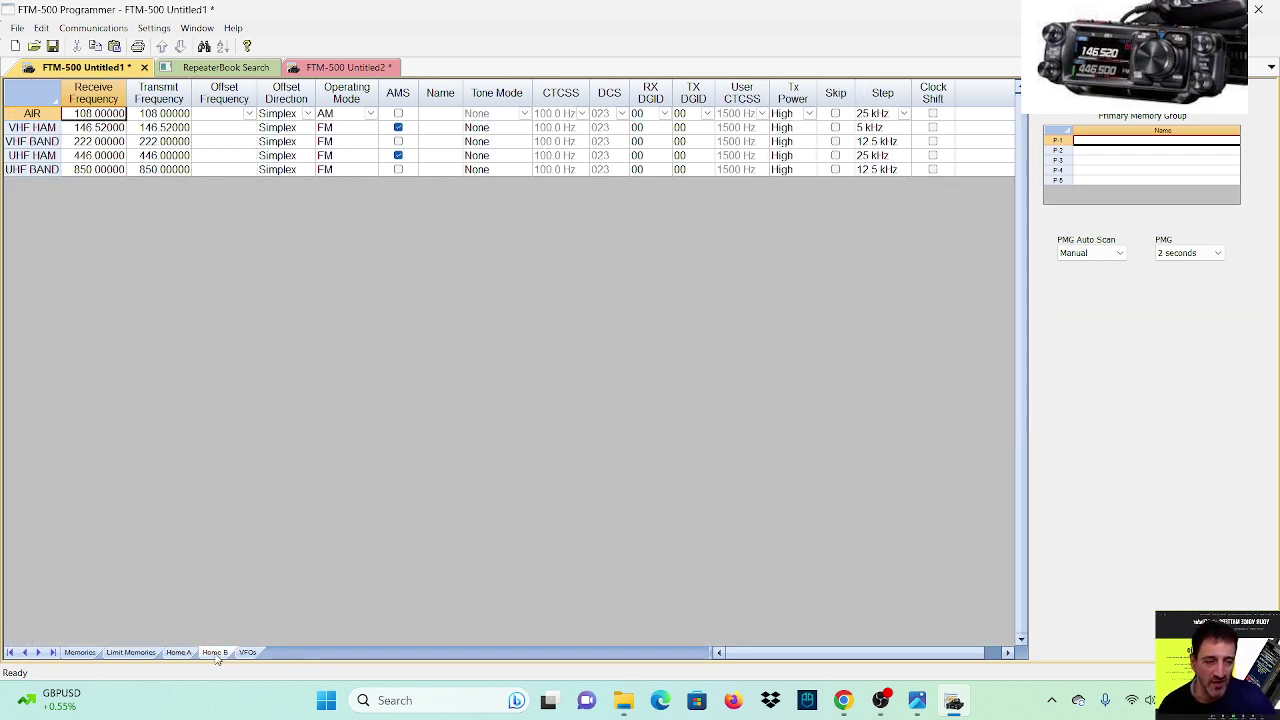
left_click(250, 653)
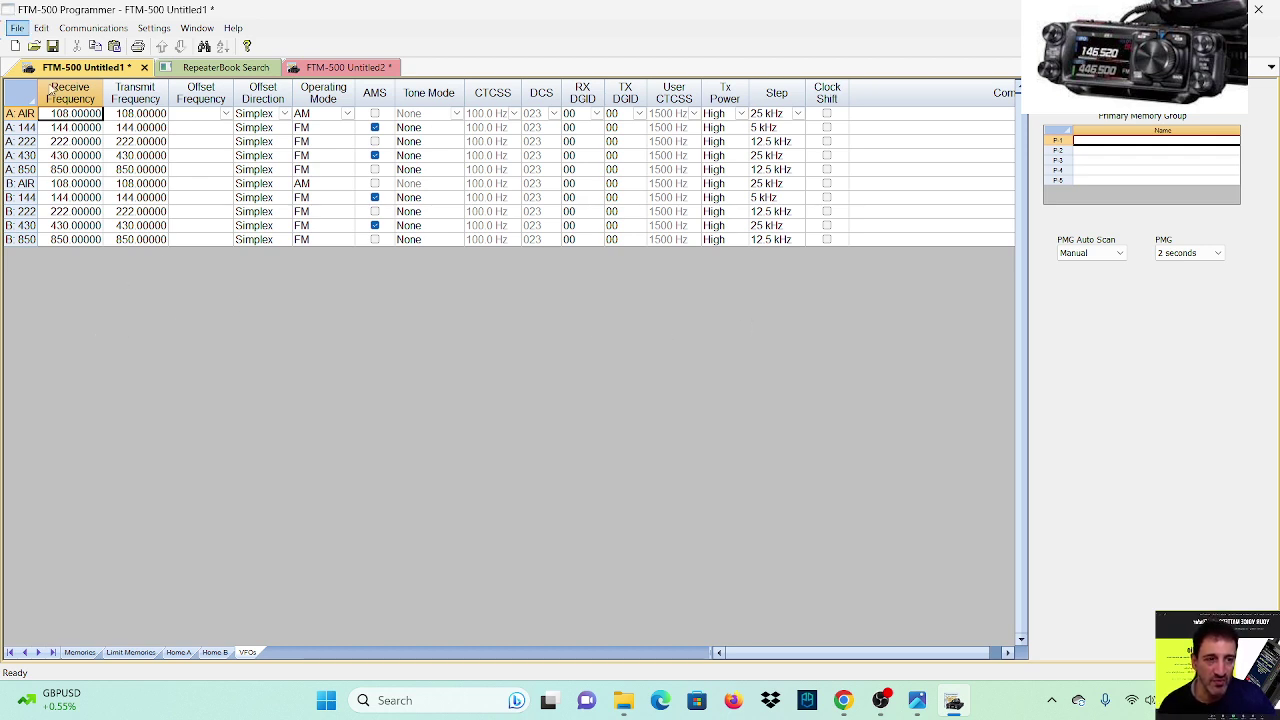
- Switch to the RepeaterBook Search results and open the built-in Frequency Lists dialog
left_click(248, 70)
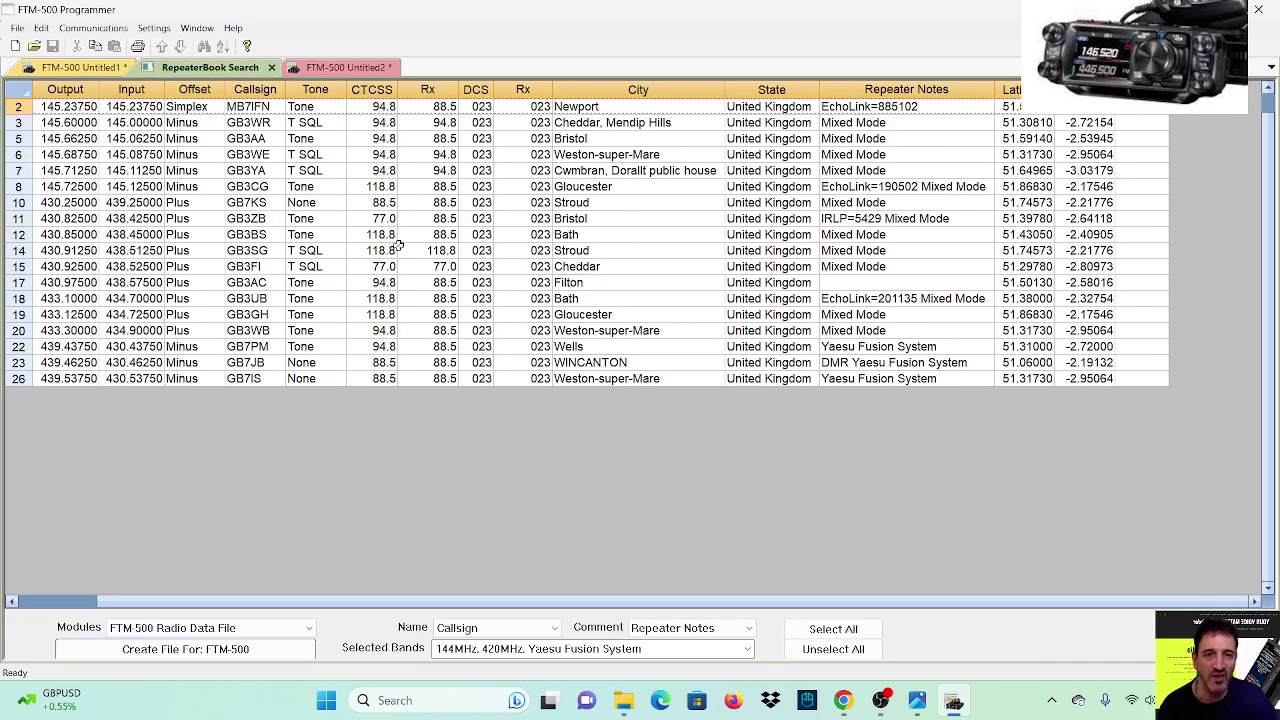
left_click(17, 28)
mouse_move(60, 88)
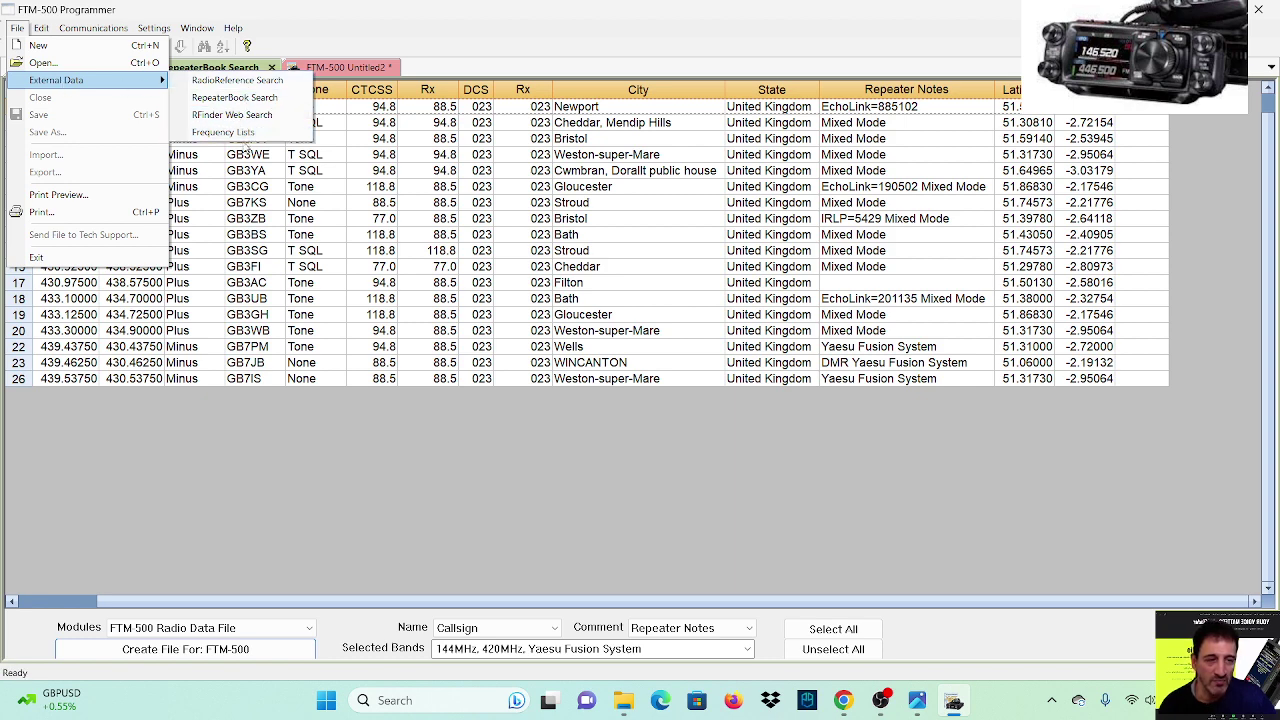
left_click(238, 134)
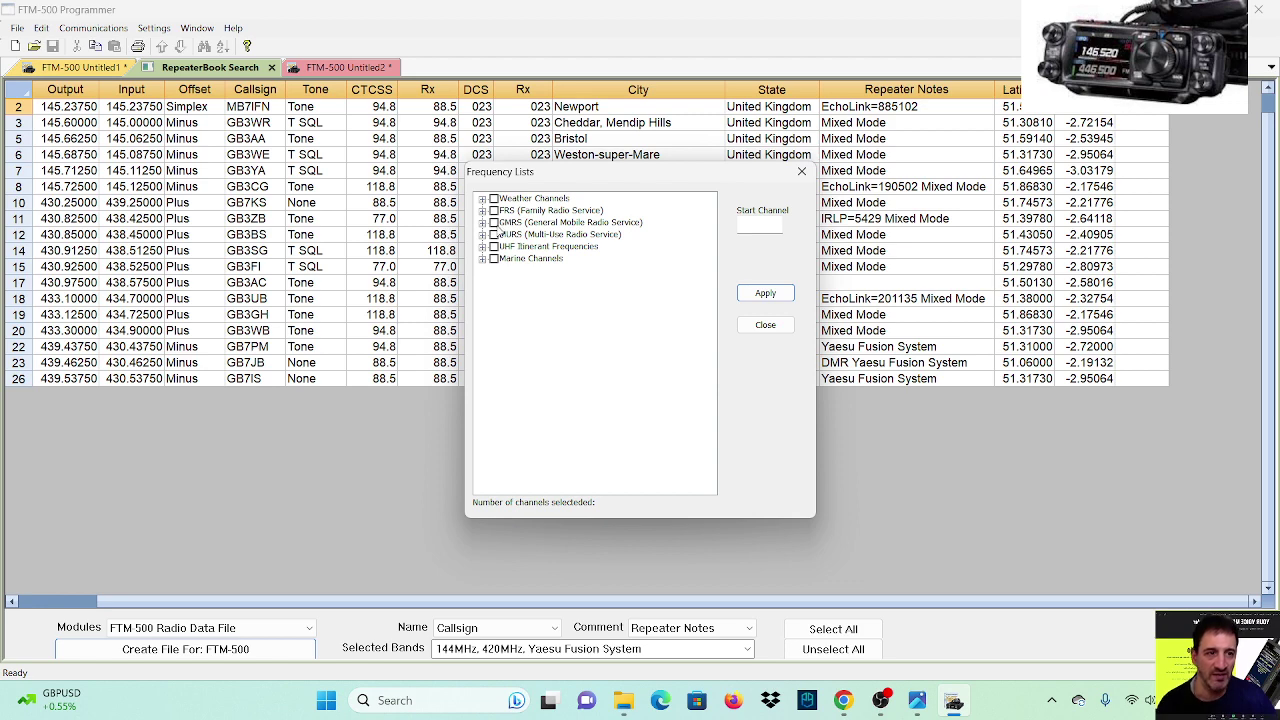
- Apply the GMRS channel list starting at channel 1
left_click(494, 223)
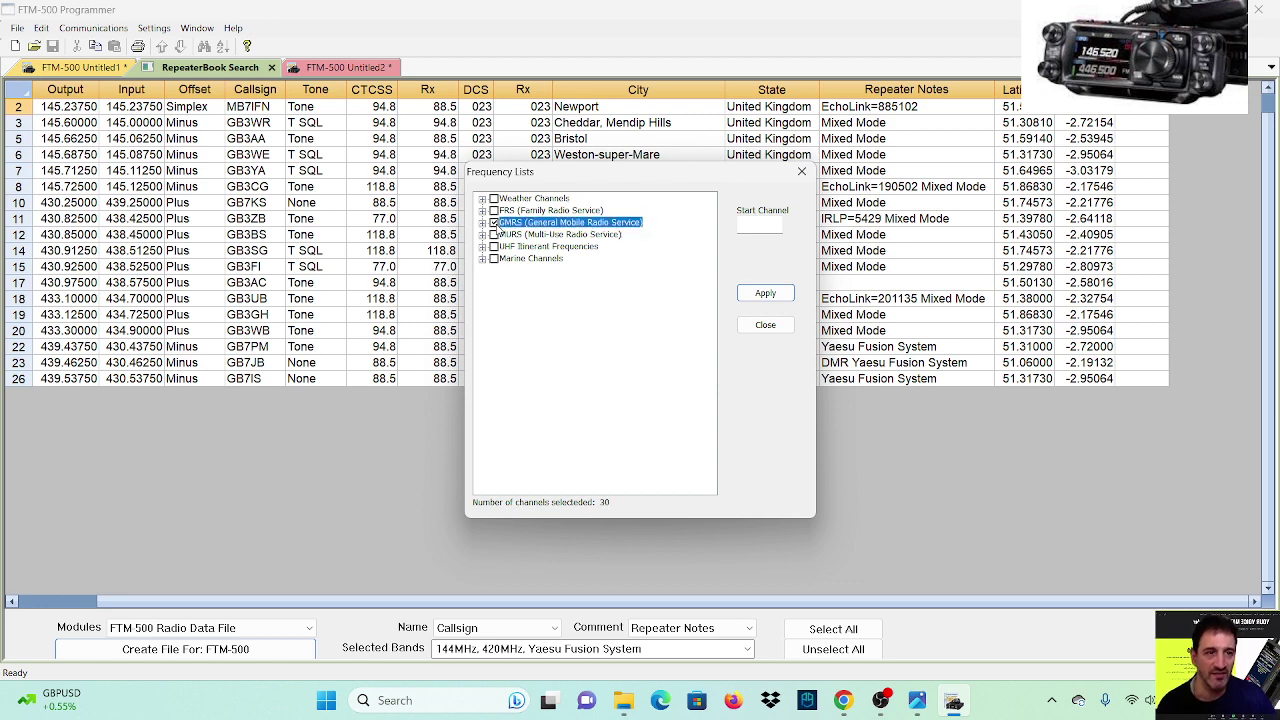
left_click(762, 293)
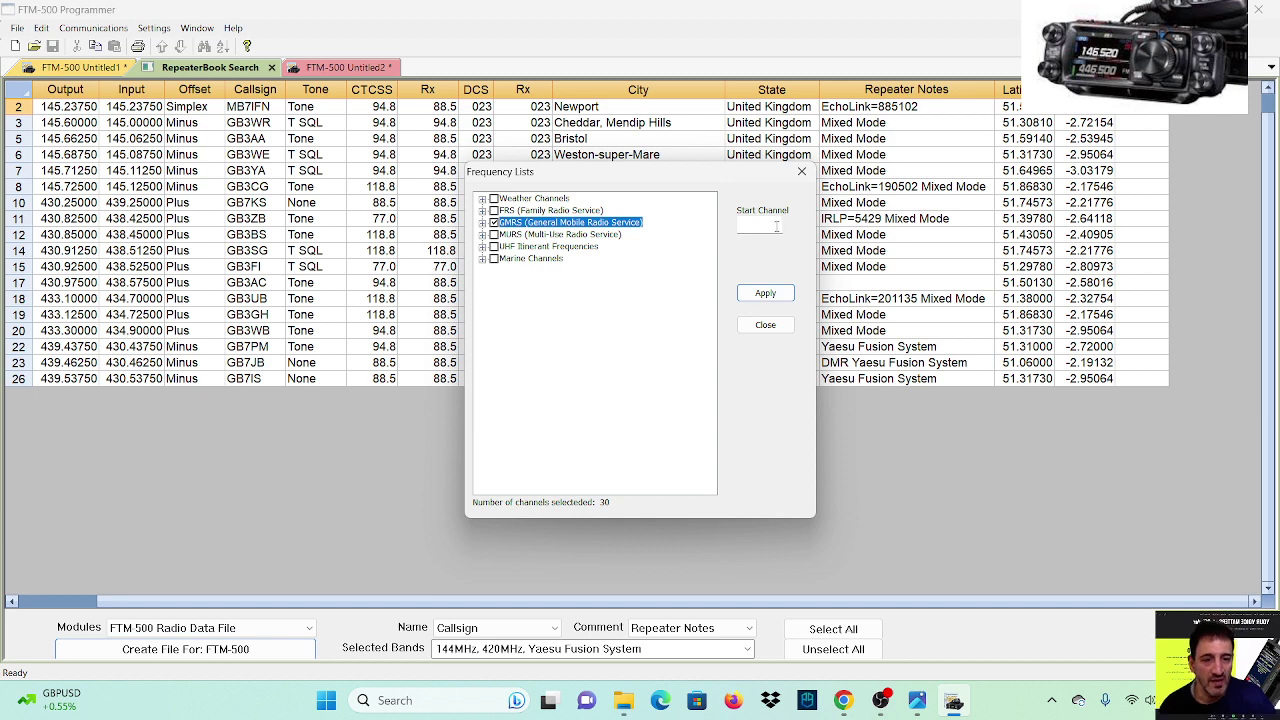
left_click(778, 224)
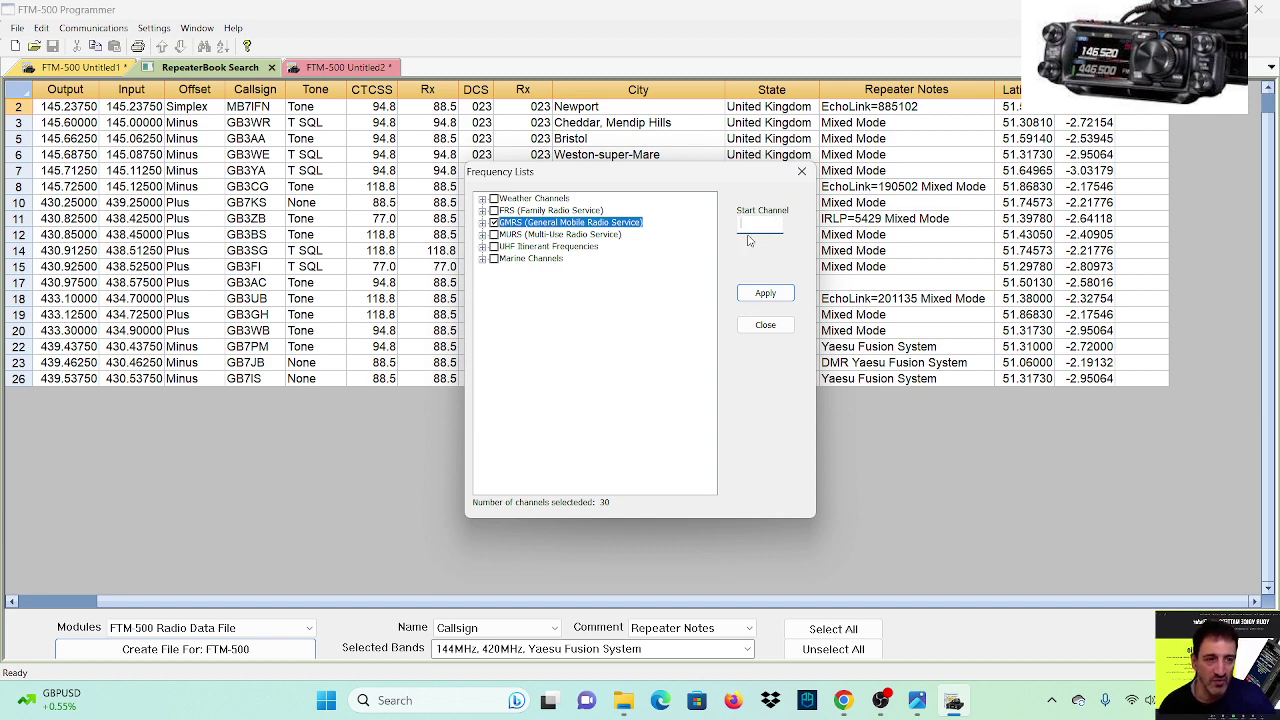
left_click(765, 293)
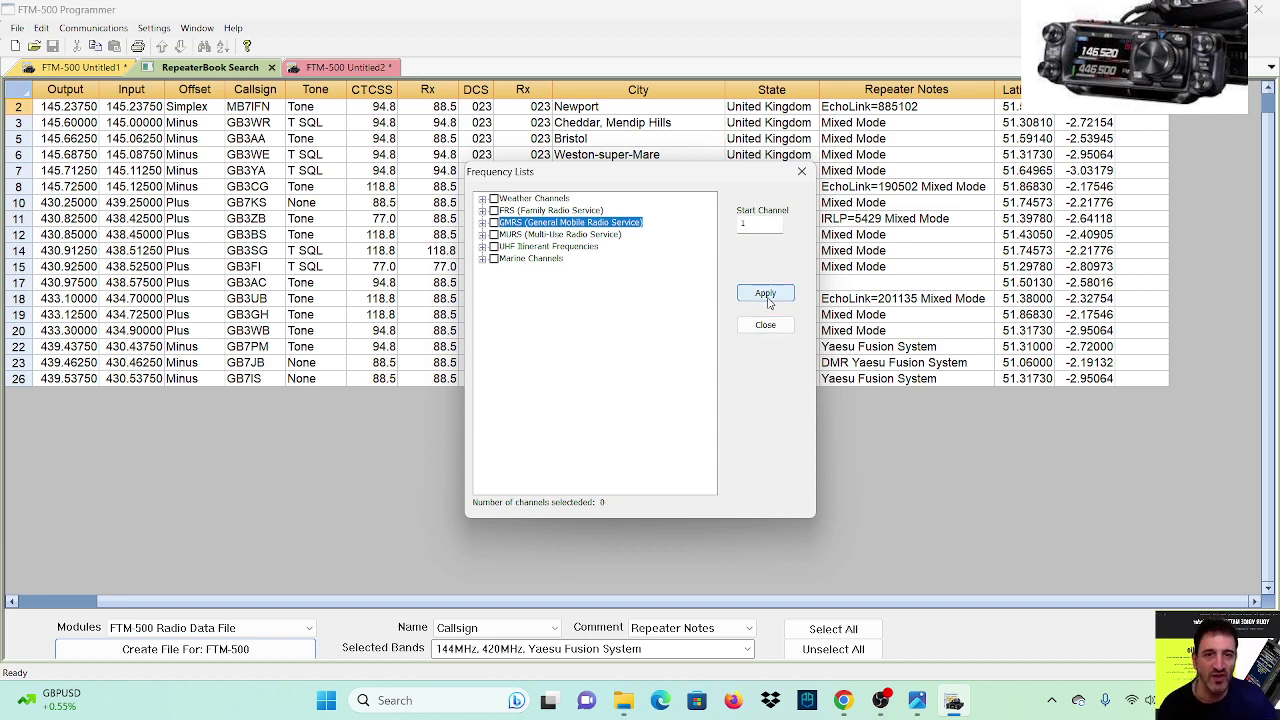
- Apply the UHF Itinerant Frequencies and Marine Channels lists, then tick MURS, GMRS, FRS and close
left_click(493, 223)
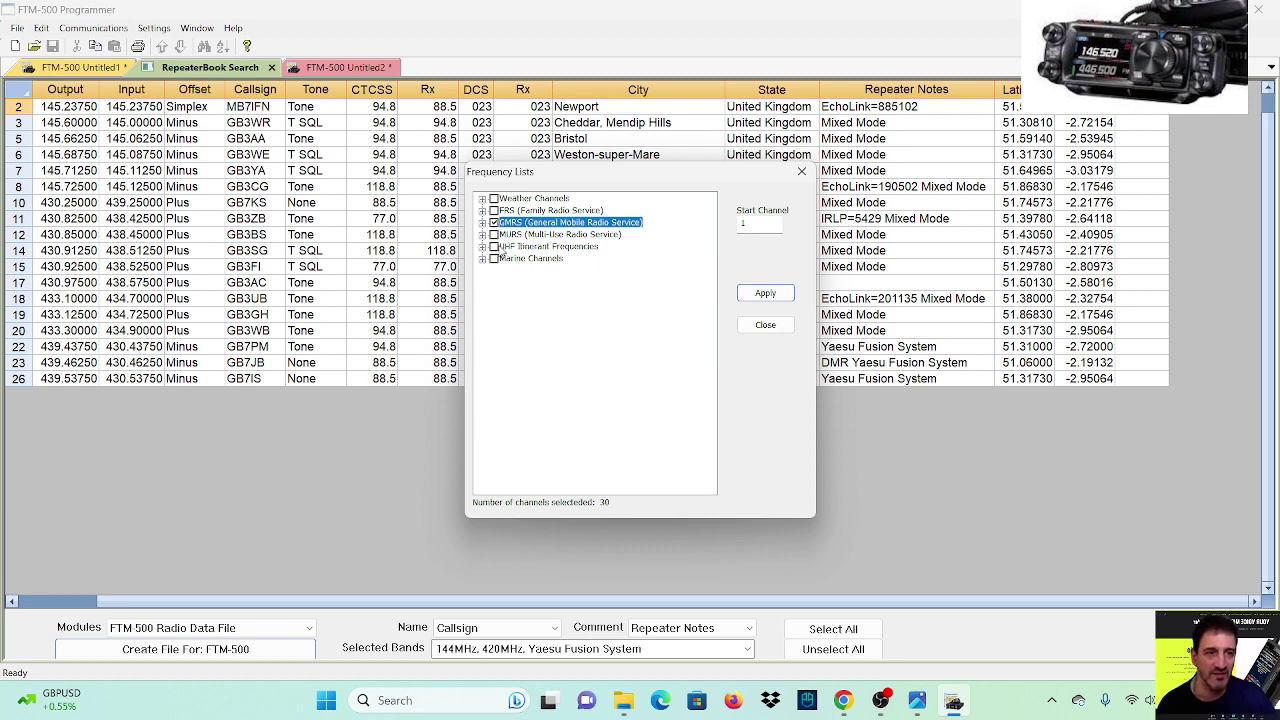
left_click(494, 246)
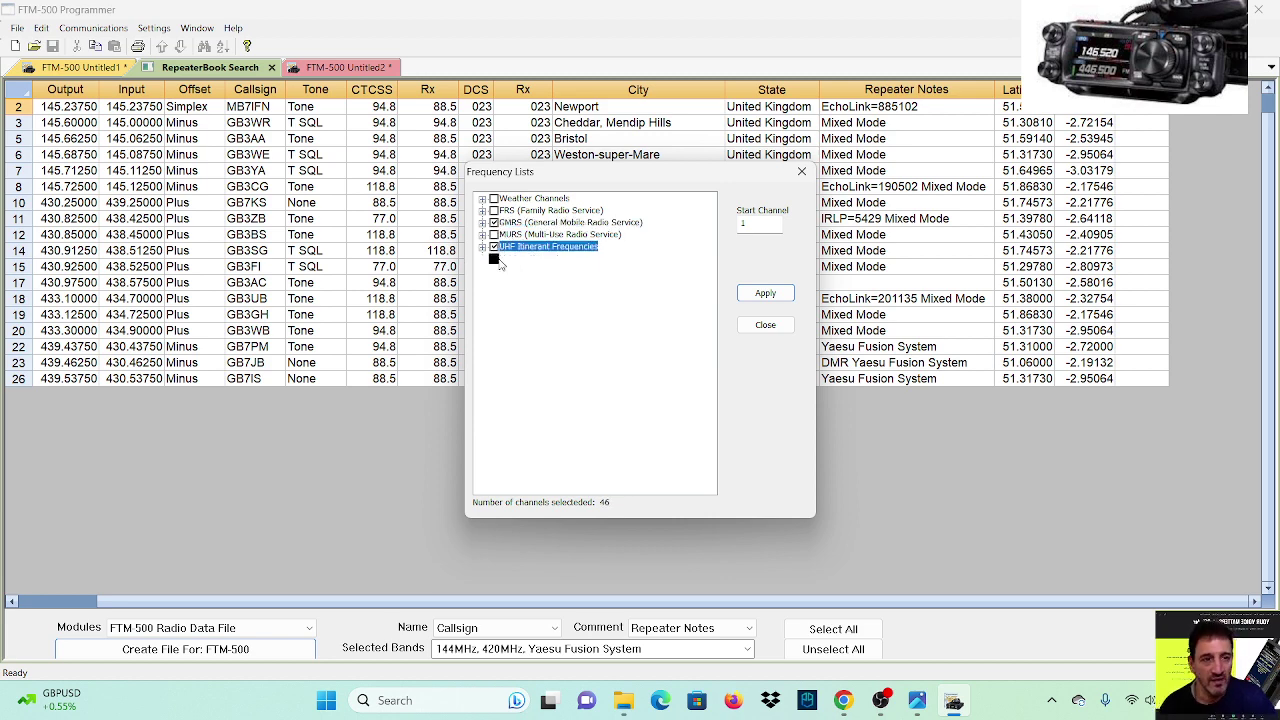
left_click(494, 259)
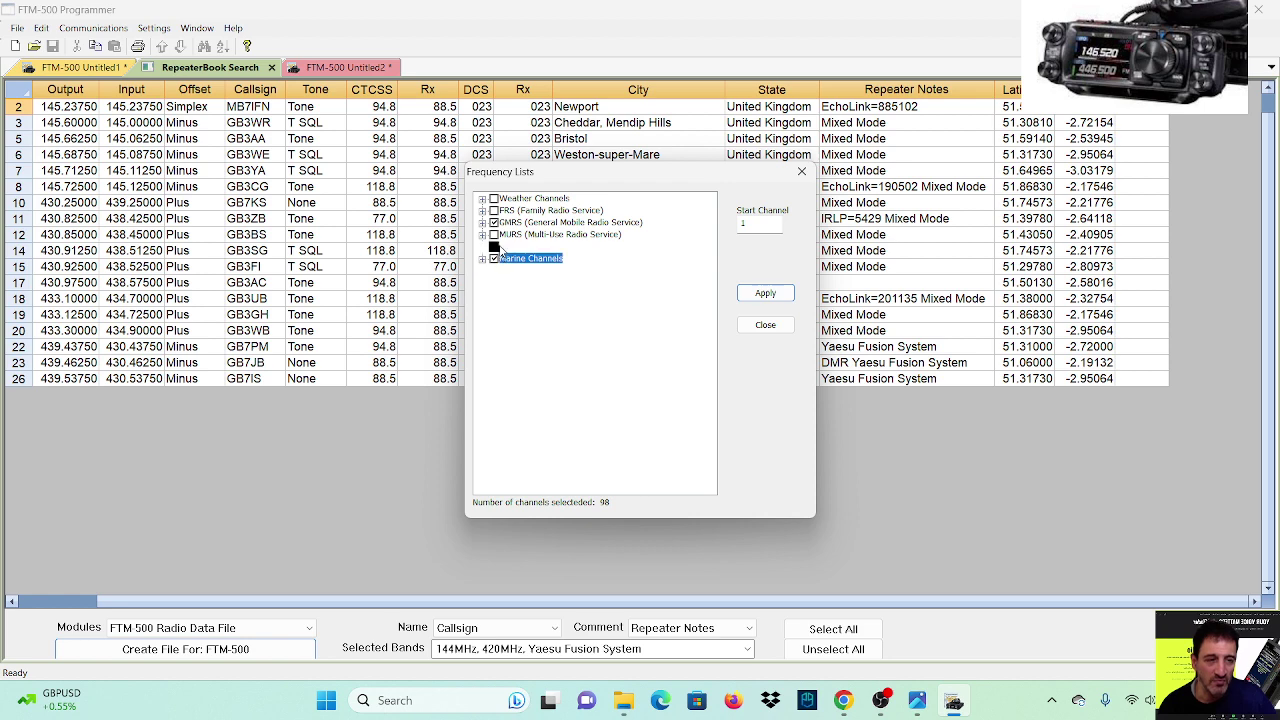
left_click(765, 293)
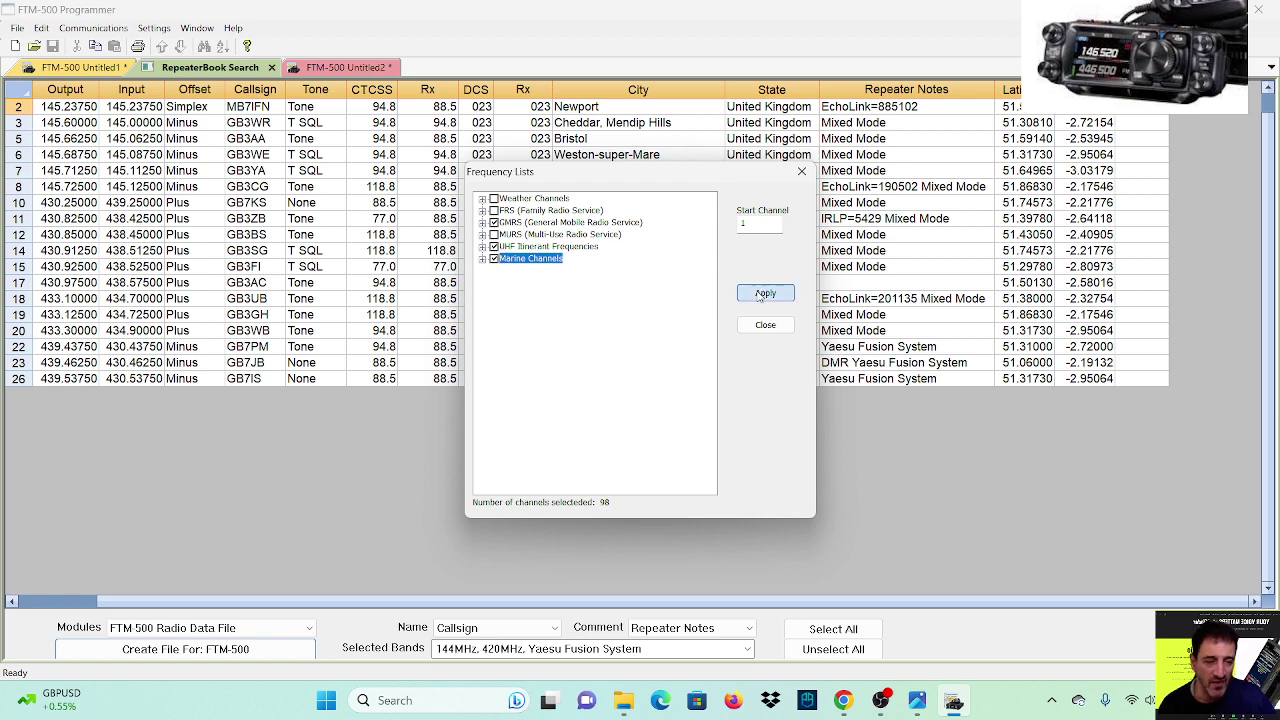
left_click(494, 234)
left_click(494, 222)
left_click(494, 210)
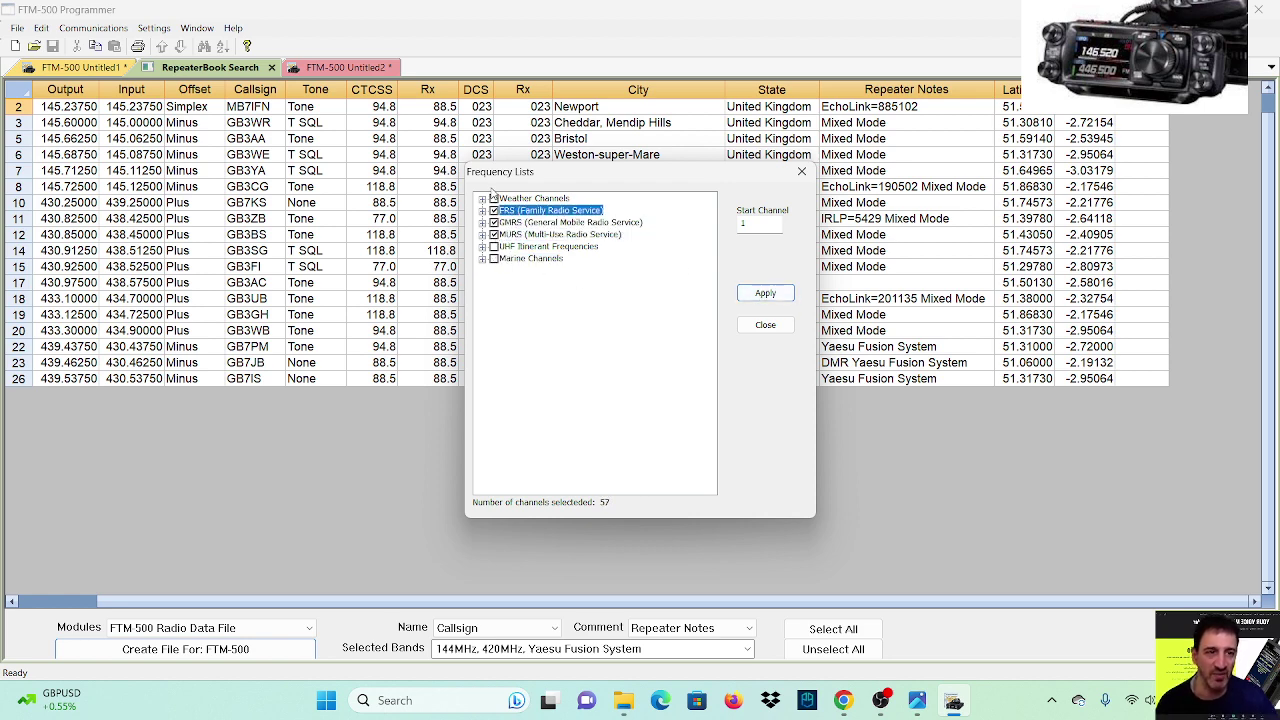
left_click(801, 171)
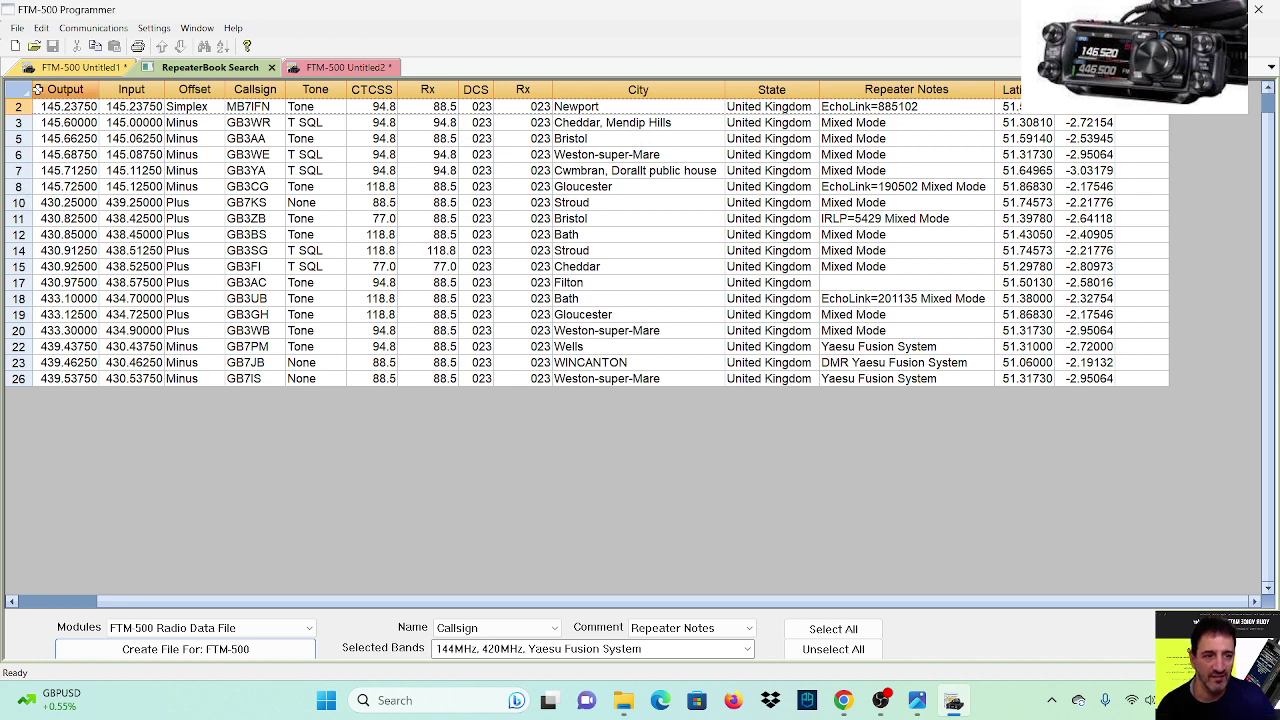
- Switch to the FTM-500 Untitled1 memory file
left_click(16, 27)
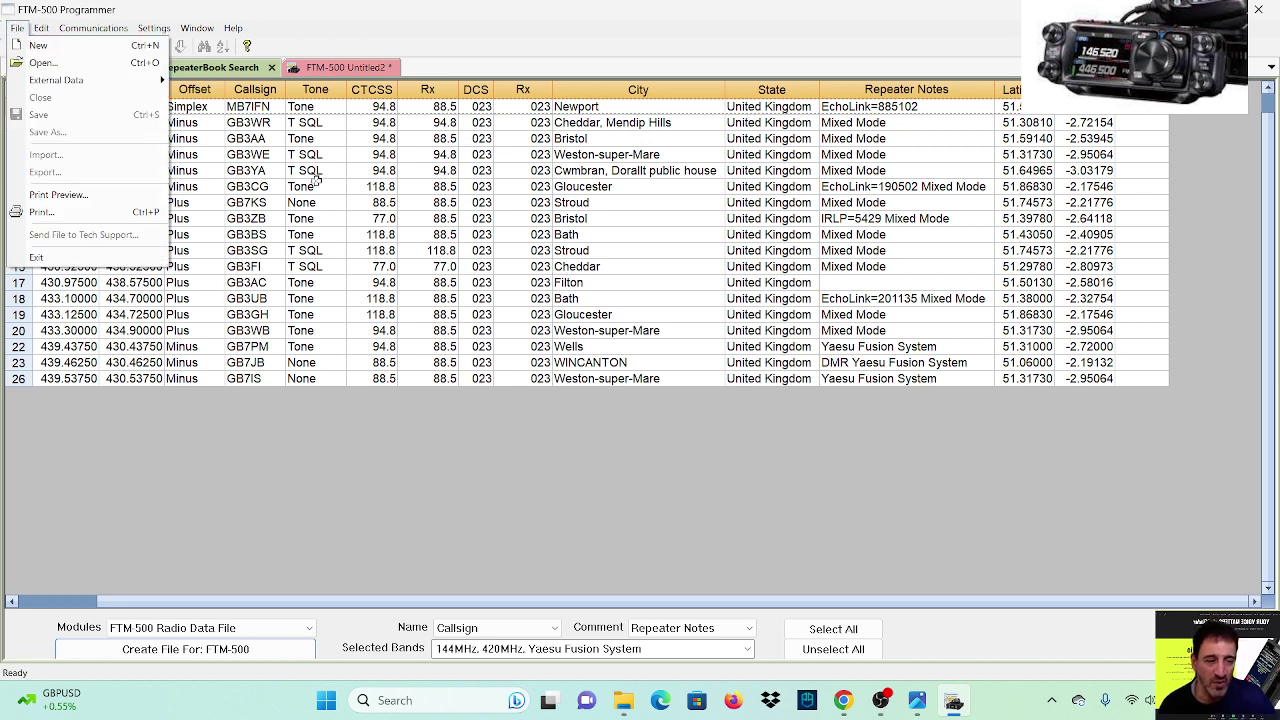
left_click(388, 471)
left_click(70, 76)
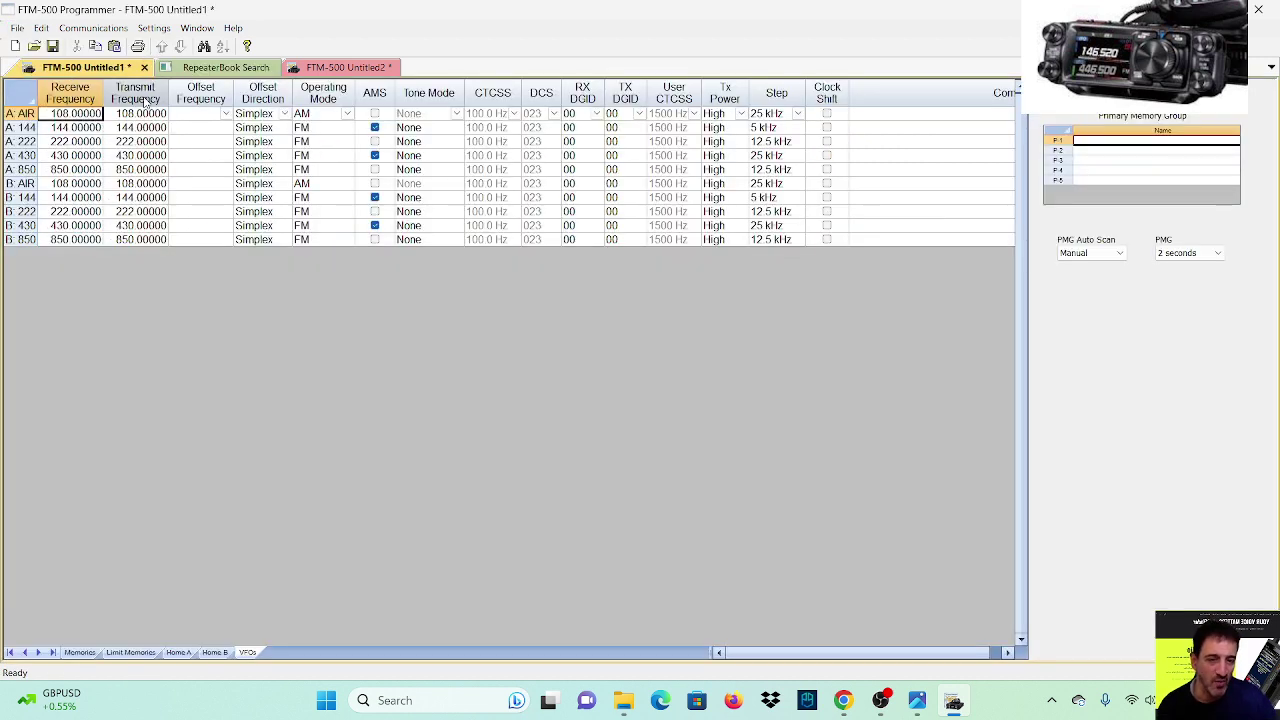
- Load the GMRS frequency list into memories 1–30 (462.56250 to 467.72500 MHz)
left_click(17, 30)
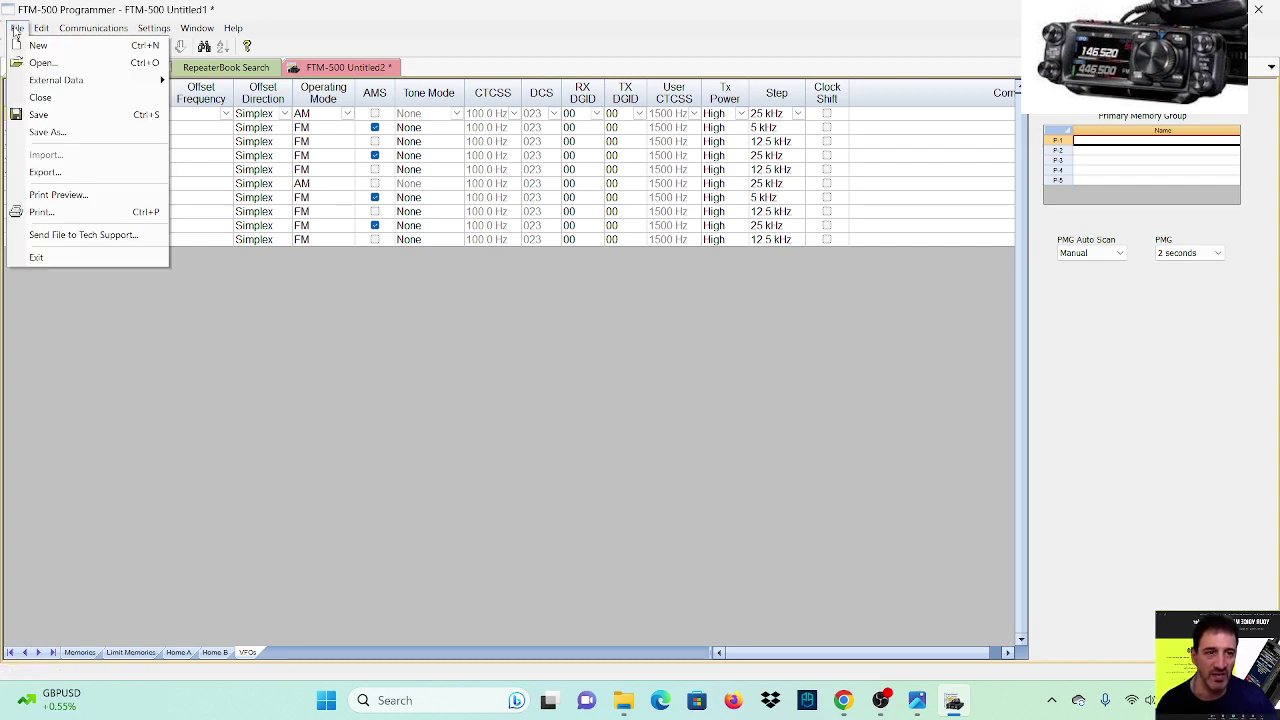
mouse_move(153, 79)
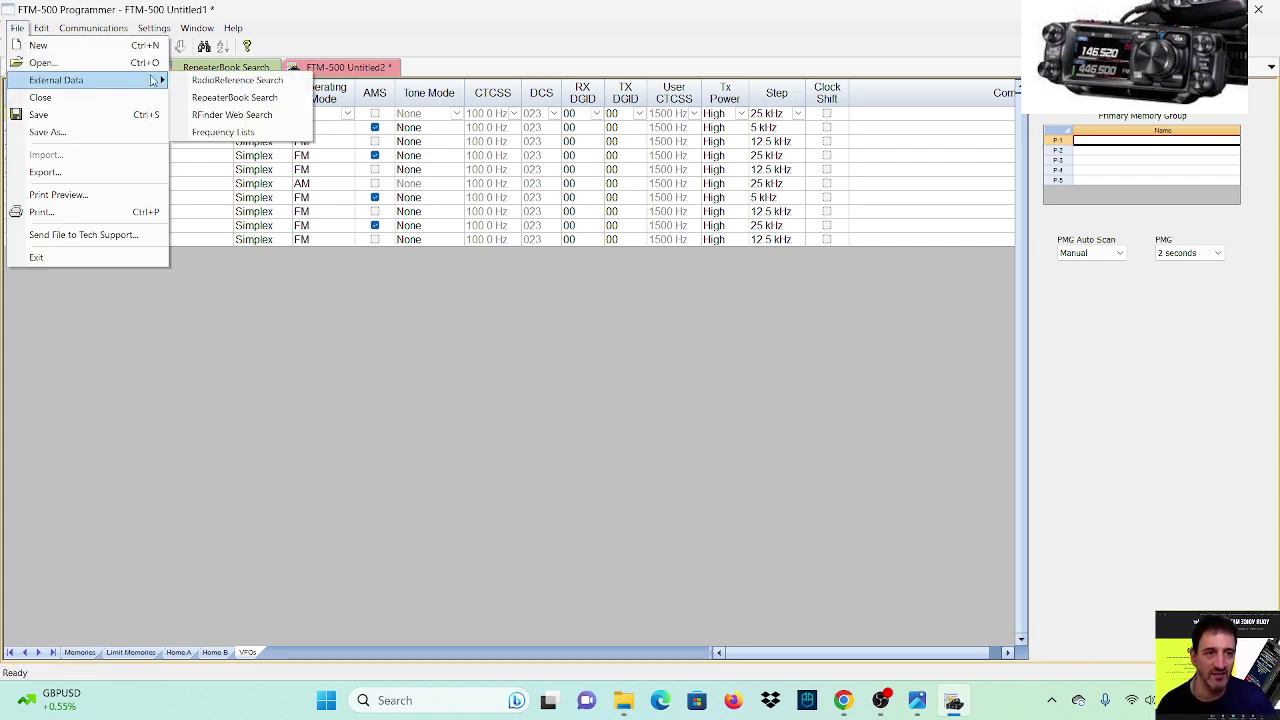
left_click(270, 139)
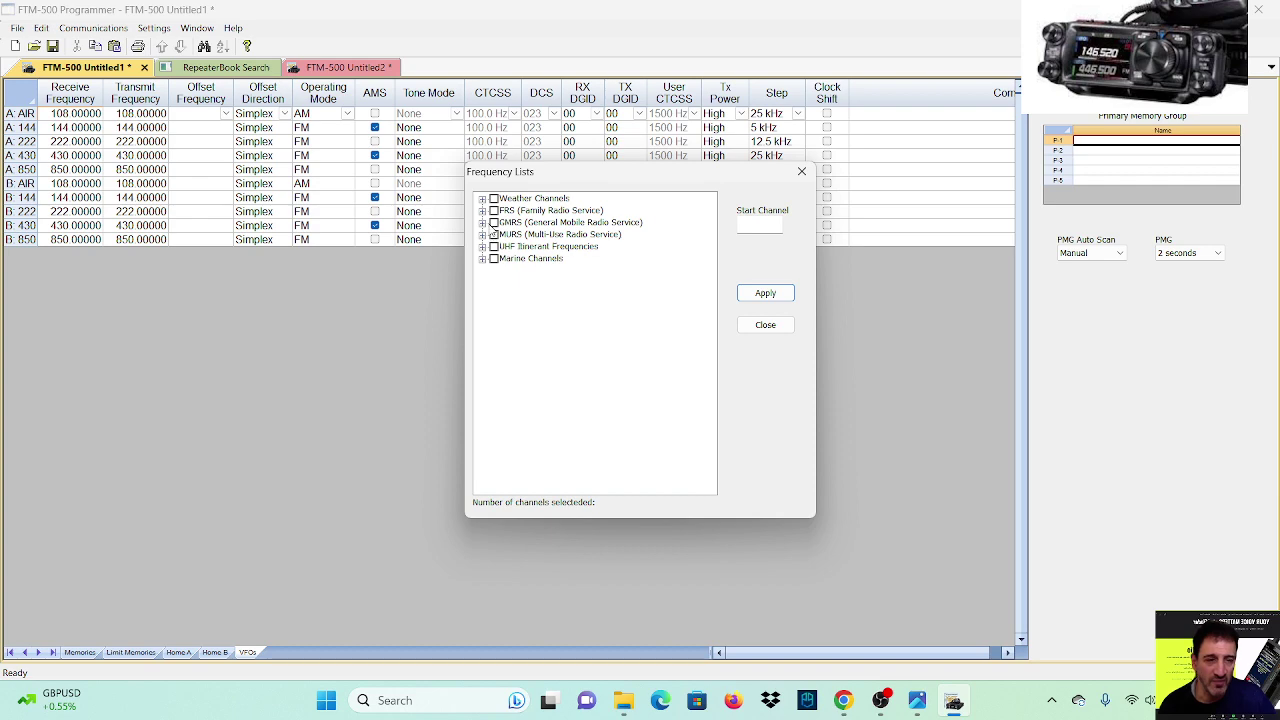
left_click(568, 222)
left_click(767, 294)
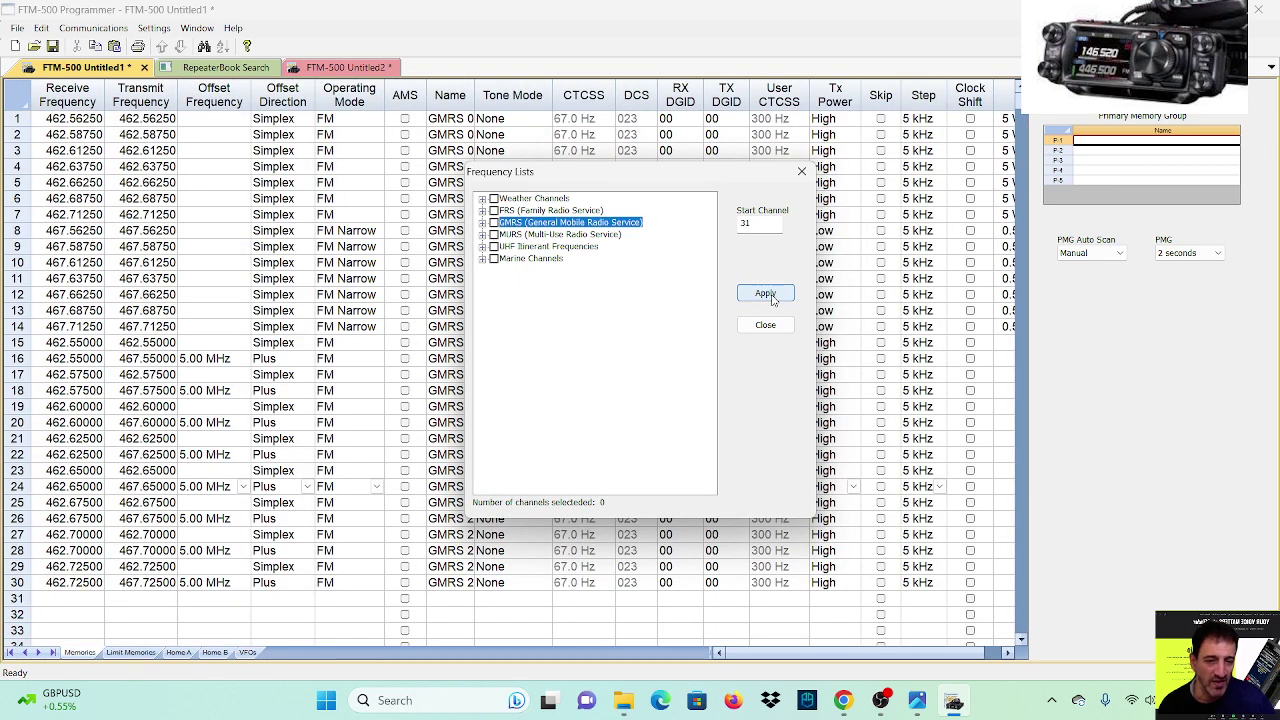
left_click(802, 172)
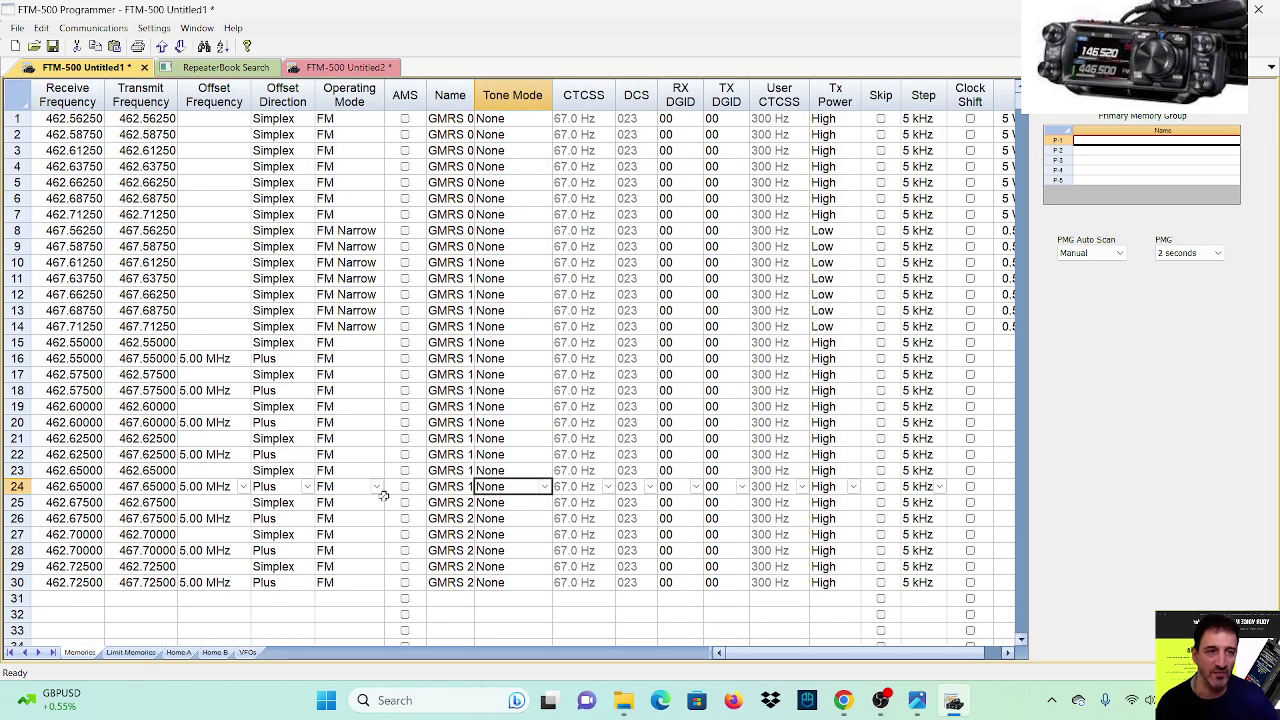
left_click(349, 69)
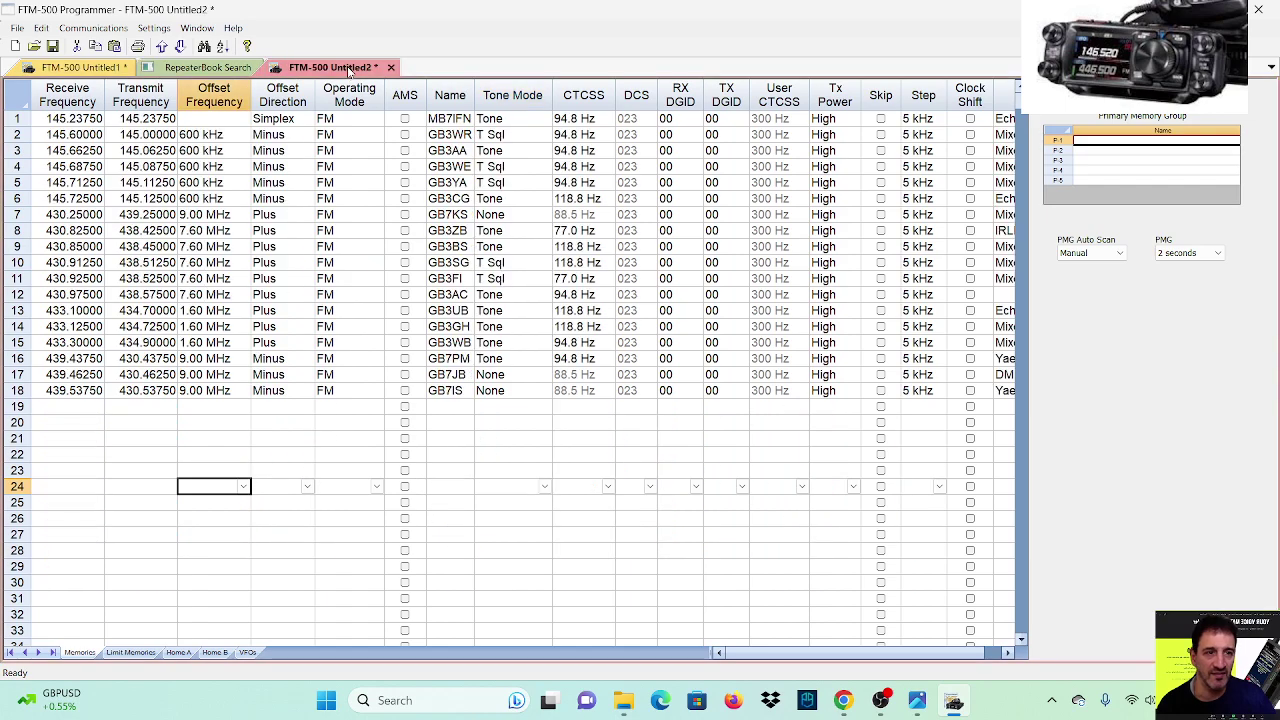
left_click(215, 70)
left_click(318, 68)
left_click(215, 72)
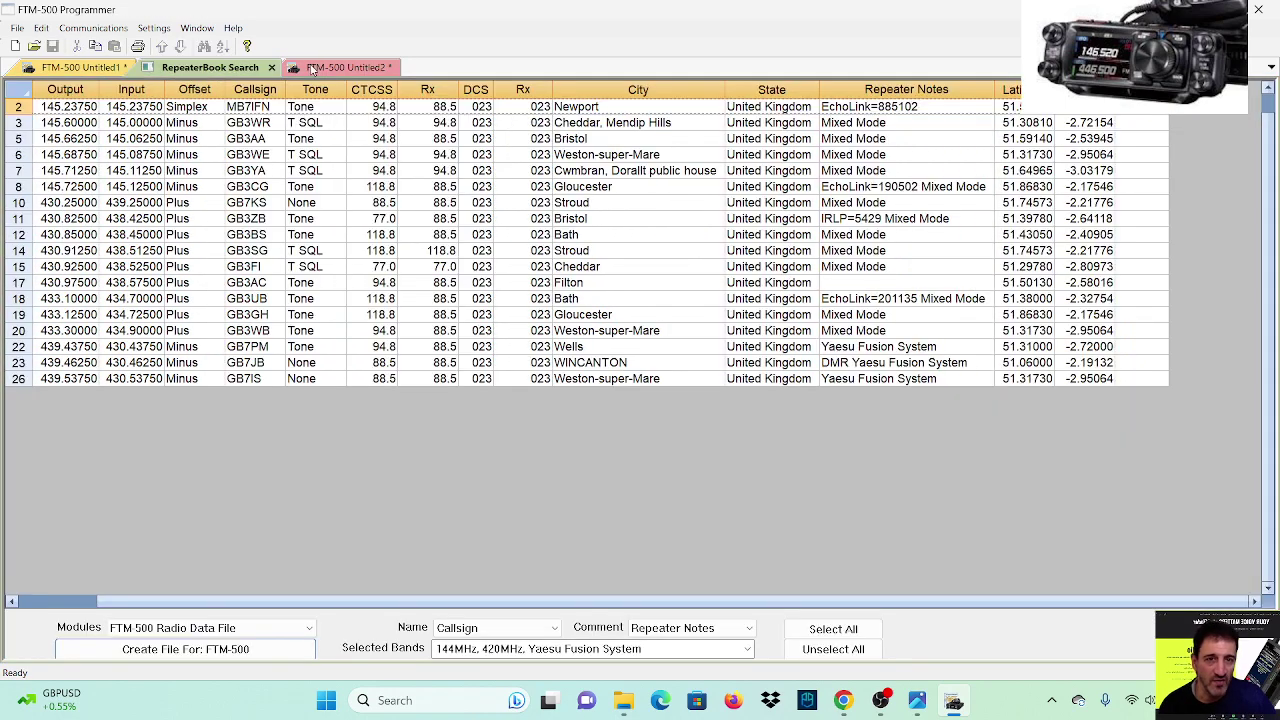
left_click(318, 68)
left_click(210, 68)
left_click(325, 68)
left_click(100, 72)
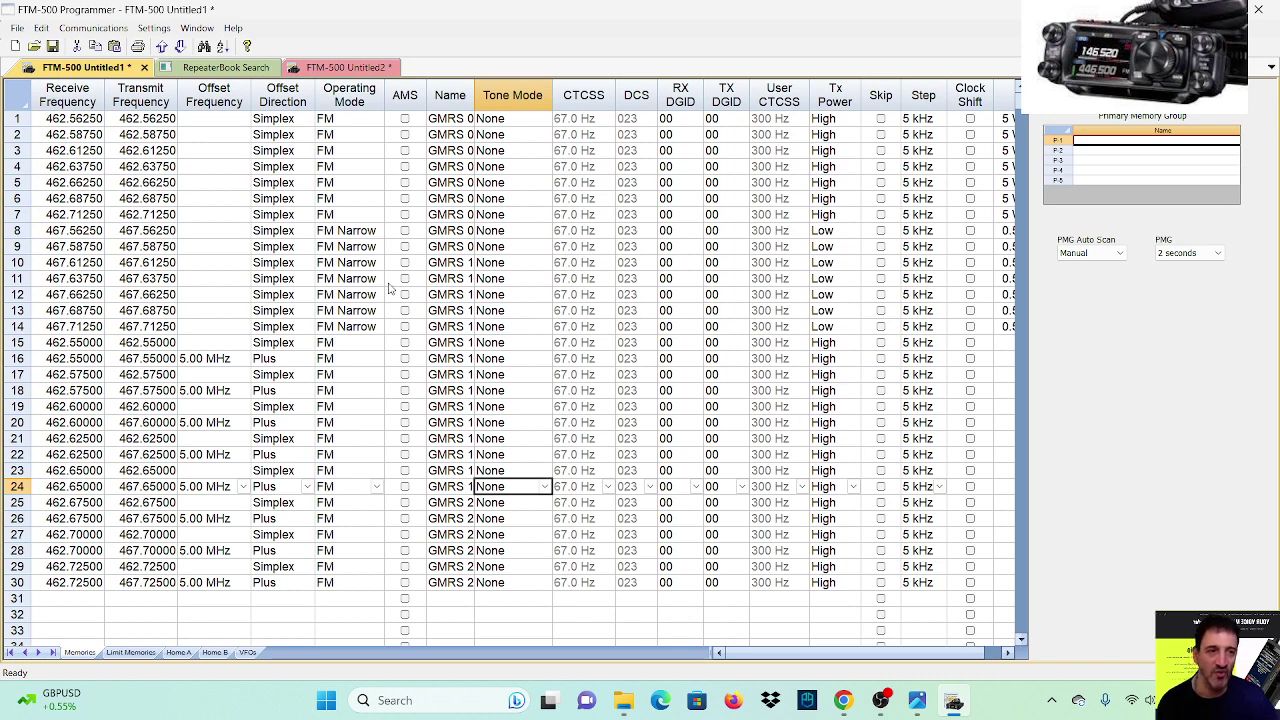
left_click(90, 30)
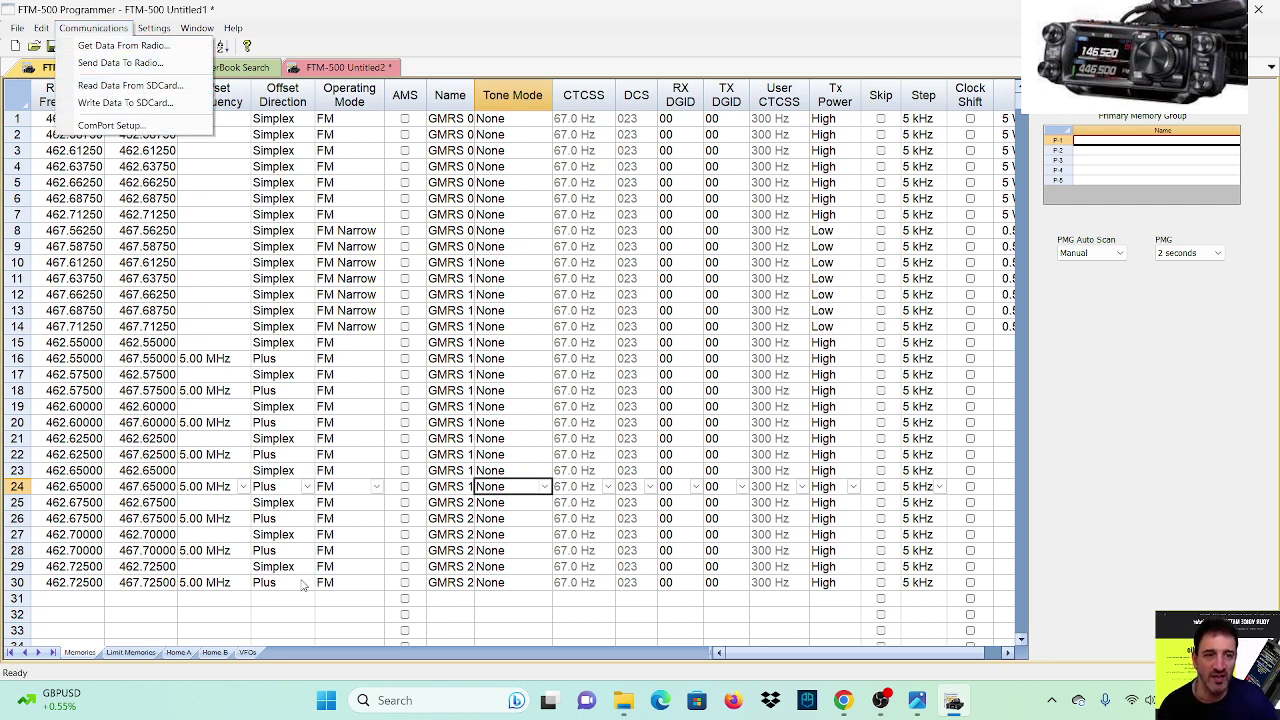
left_click(290, 630)
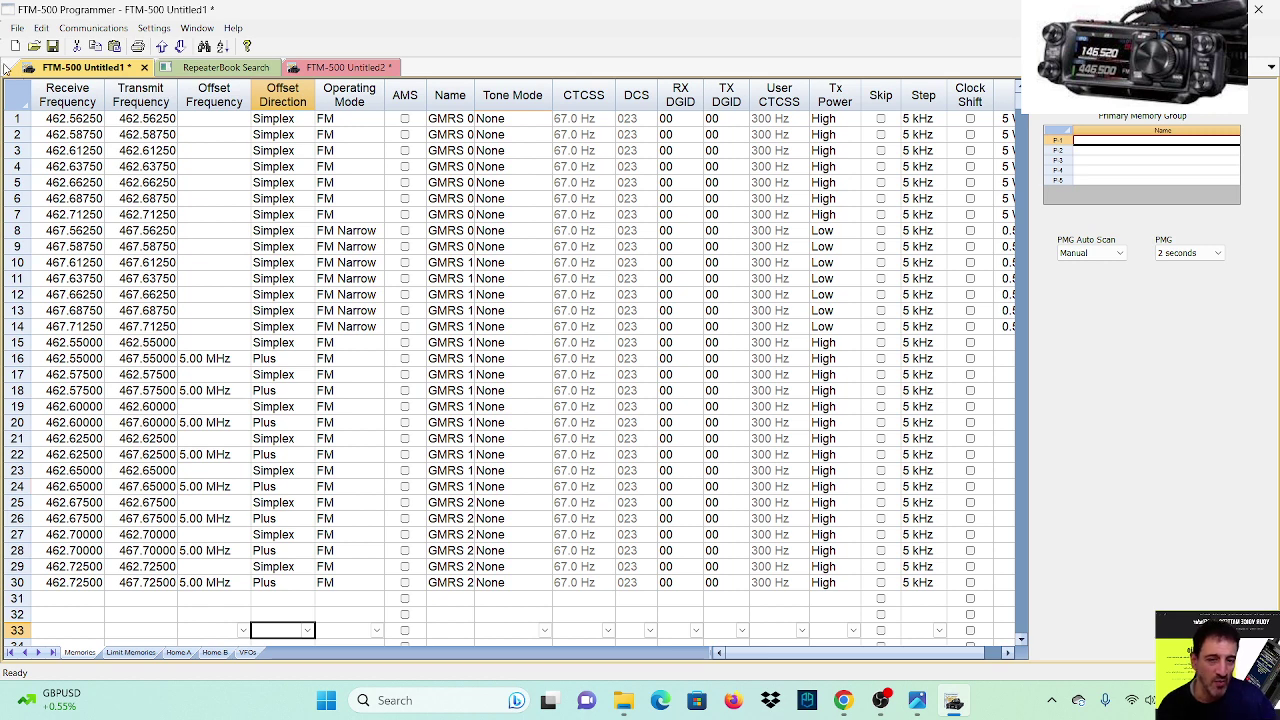
- Replace the GMRS list with the Weather and Marine channel frequency lists
left_click(17, 28)
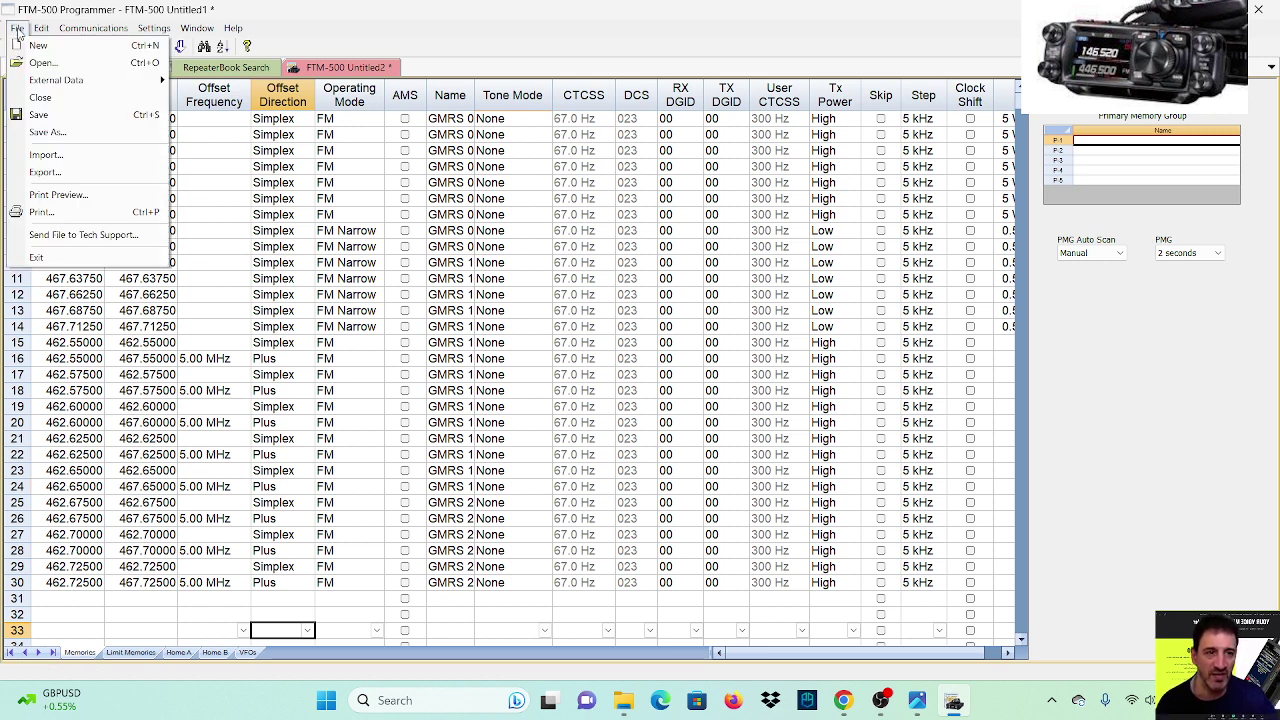
mouse_move(44, 86)
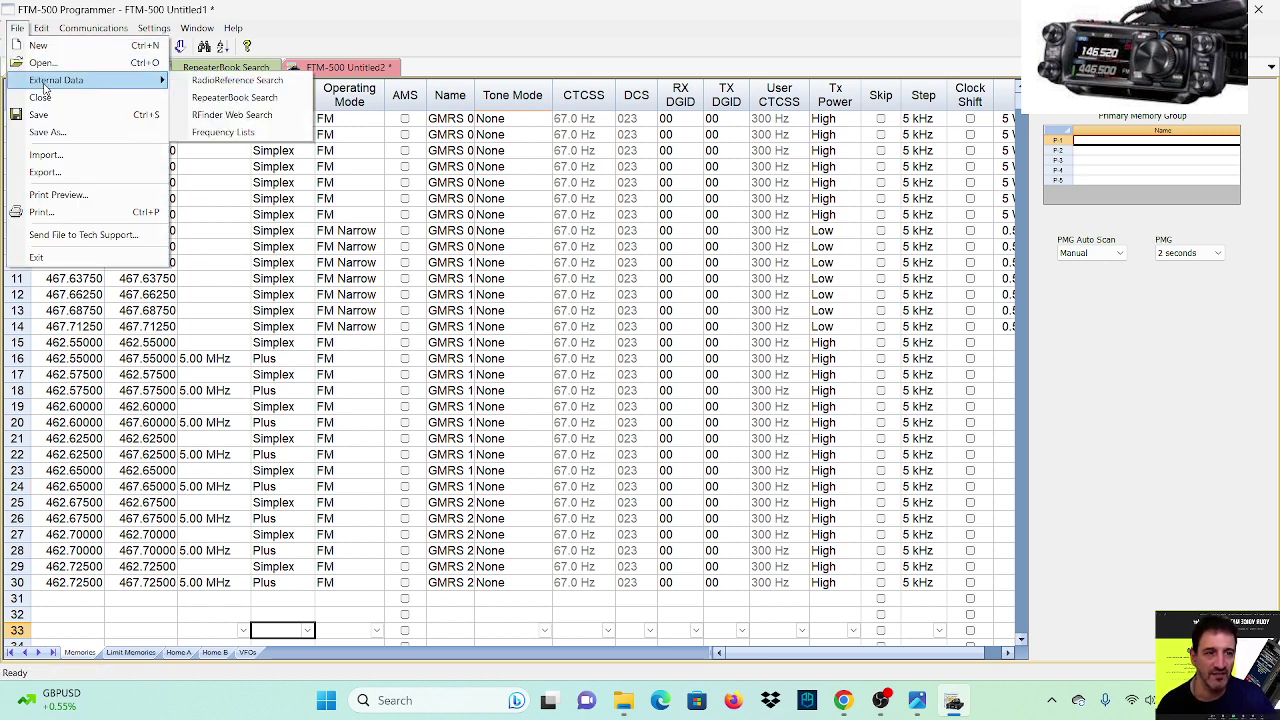
left_click(237, 134)
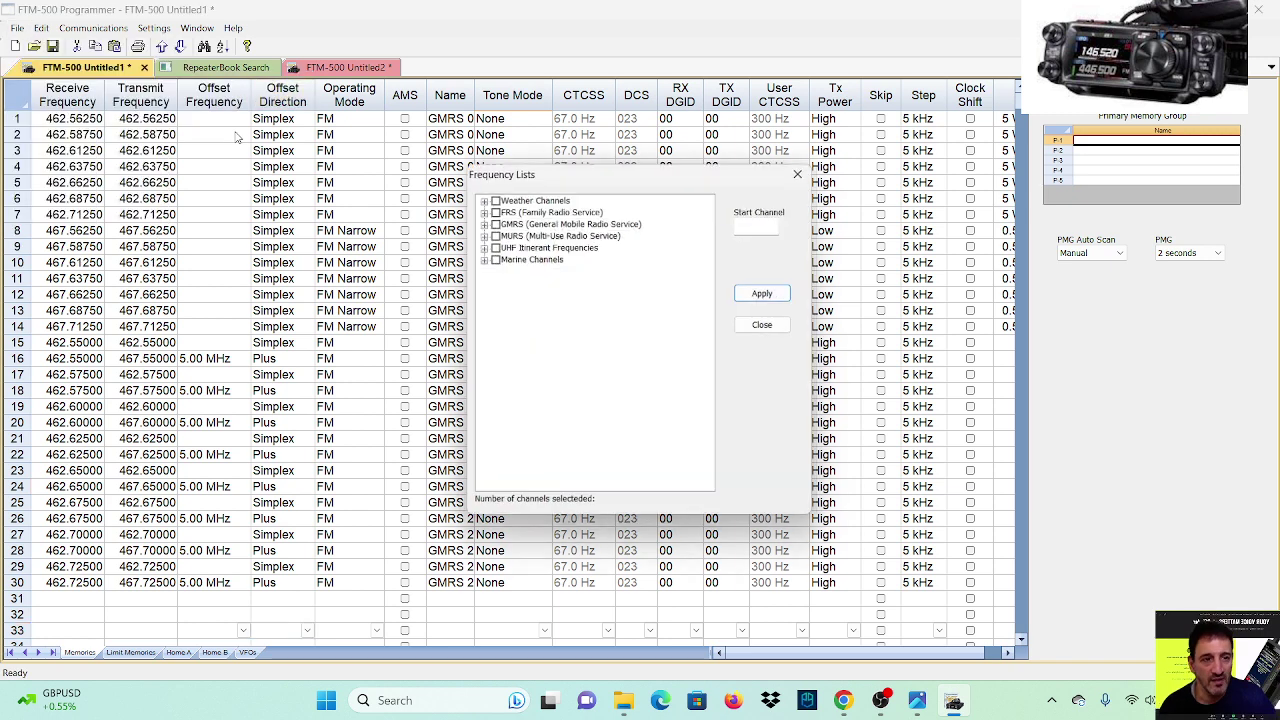
left_click(494, 259)
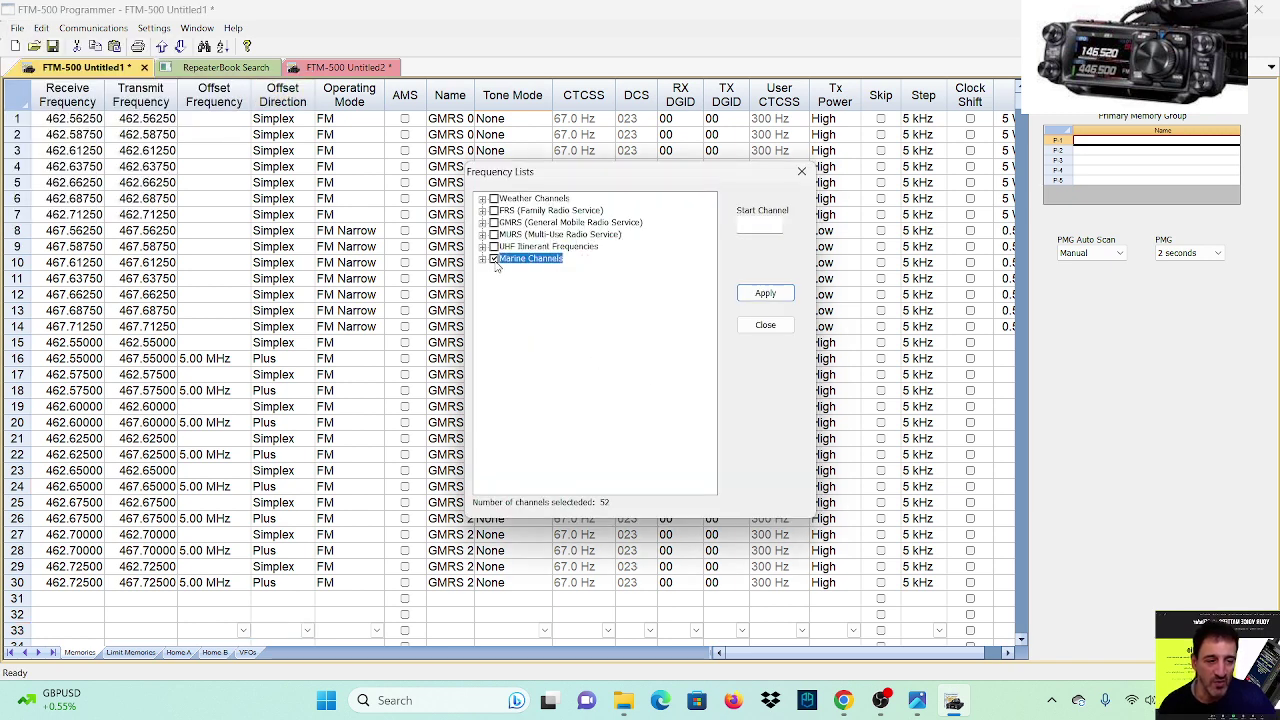
left_click(494, 198)
left_click(766, 296)
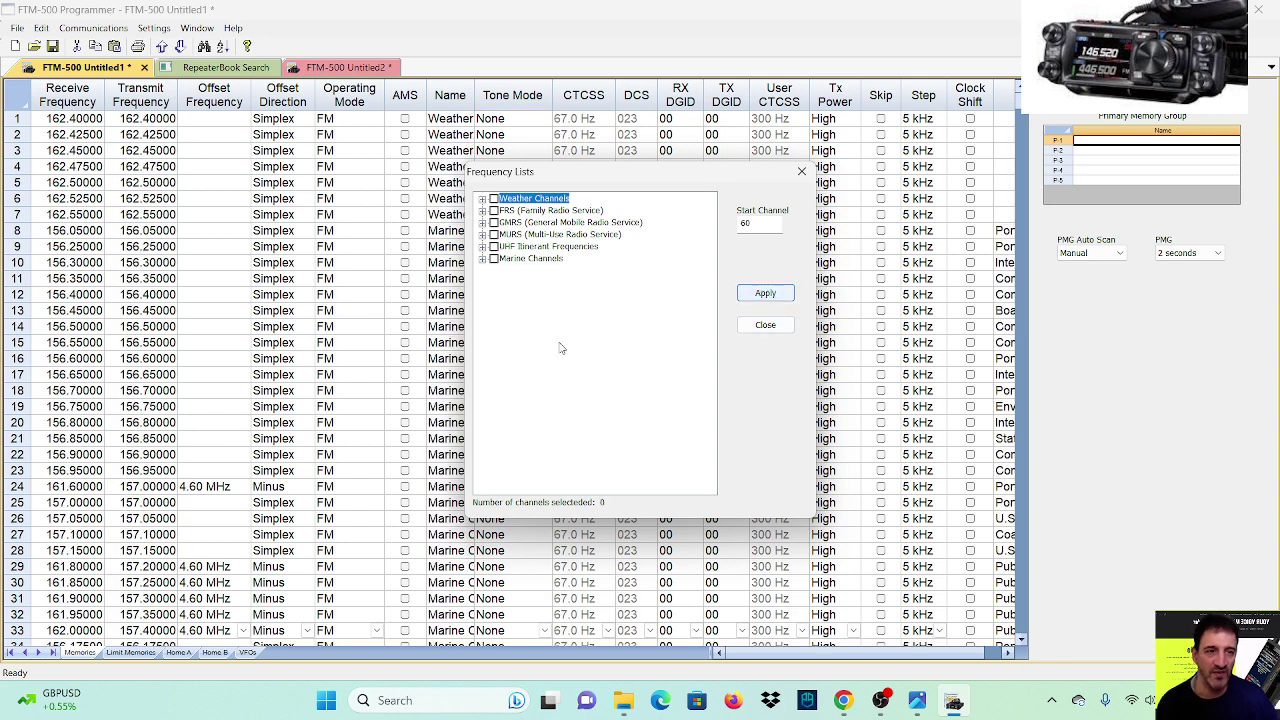
left_click(802, 174)
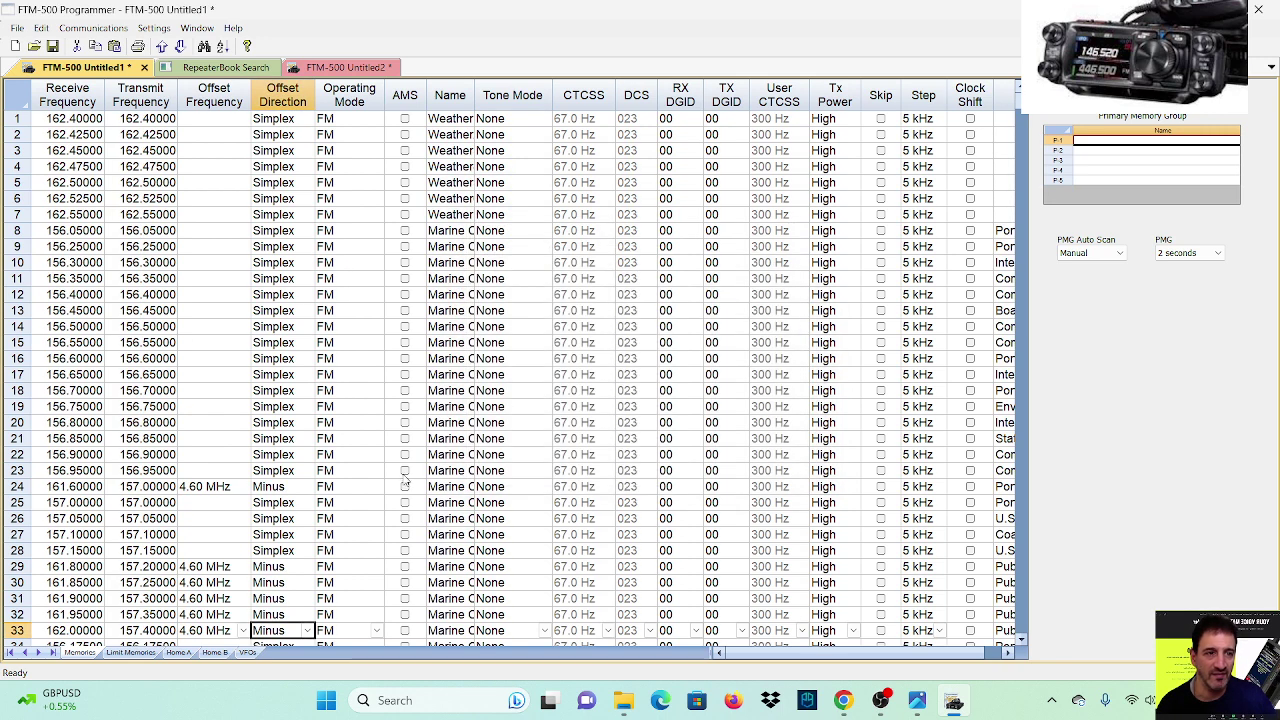
- Review weather channels in memories 1–7 and marine channels in 8–59
scroll(377, 449, "down", 6)
scroll(678, 378, "down", 4)
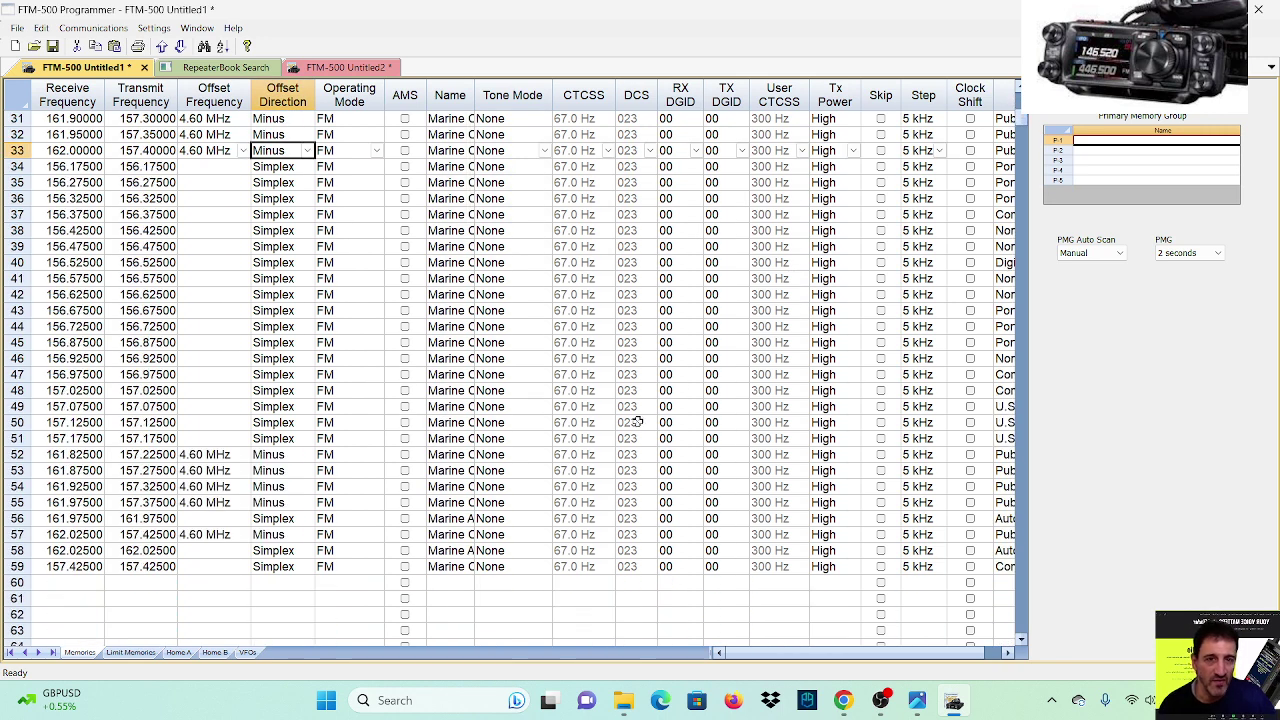
scroll(638, 418, "up", 10)
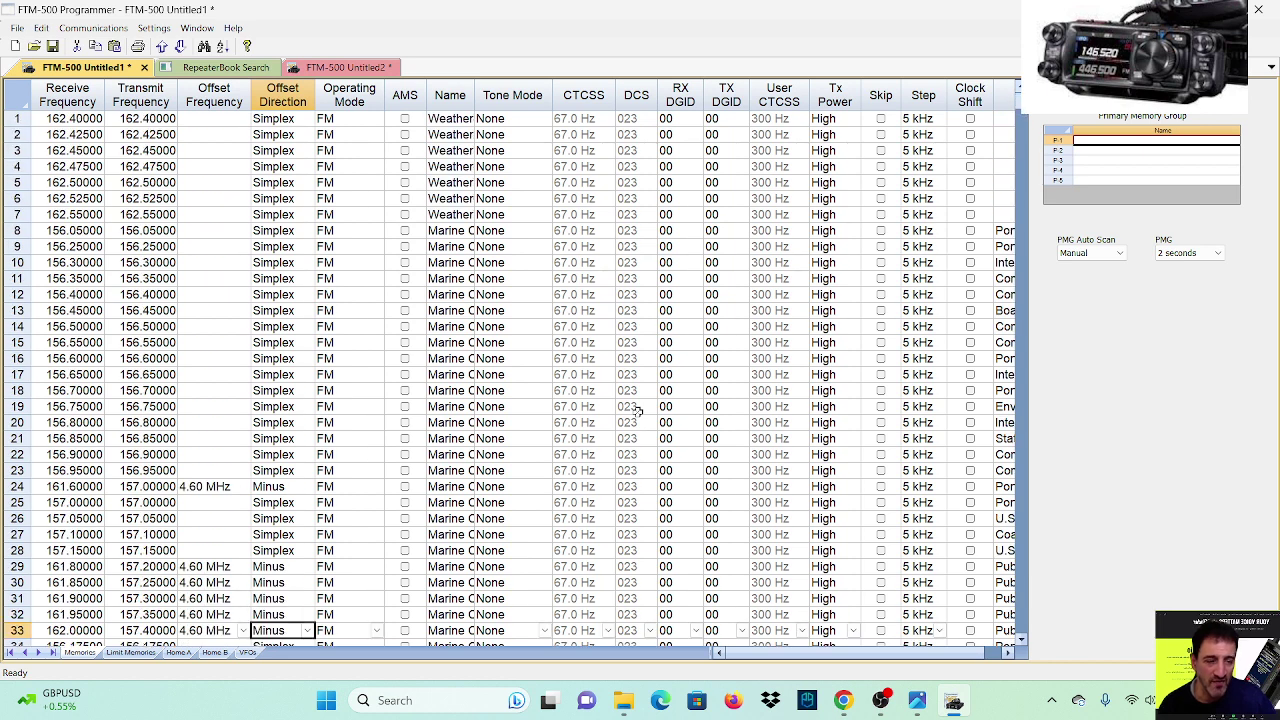
scroll(638, 412, "down", 14)
scroll(638, 412, "up", 14)
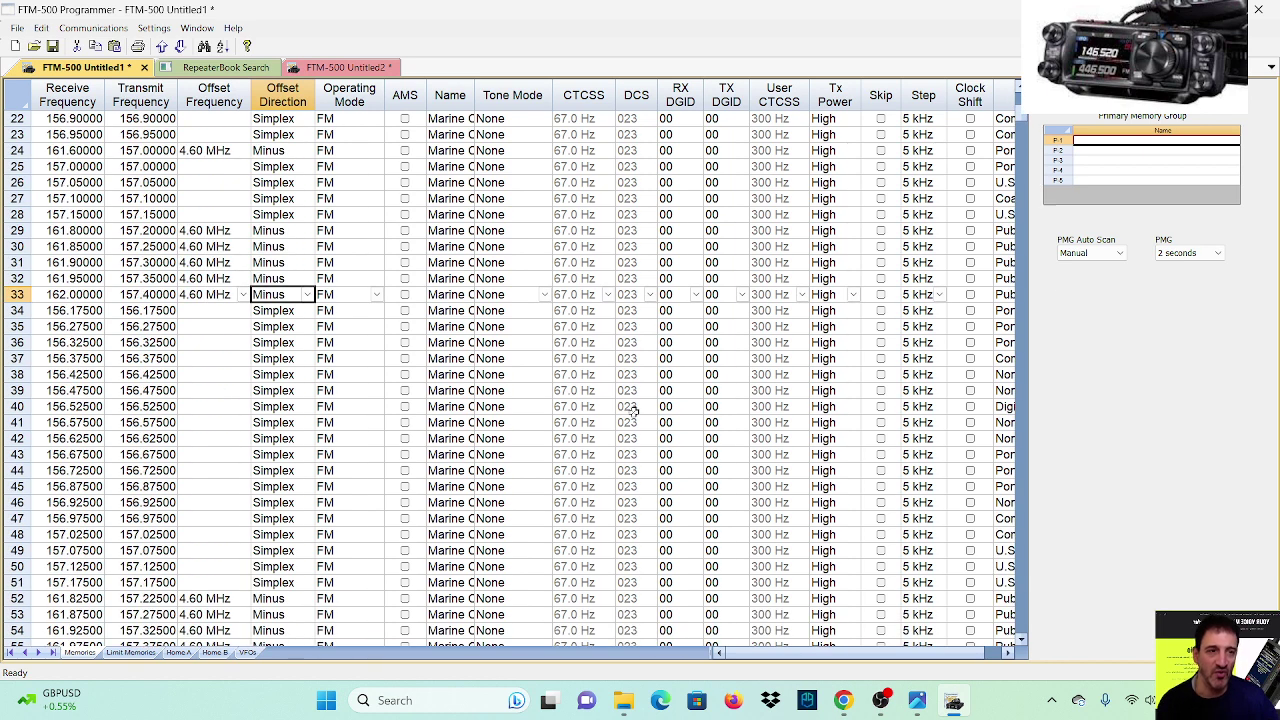
scroll(636, 413, "down", 8)
scroll(632, 414, "up", 6)
scroll(632, 414, "down", 2)
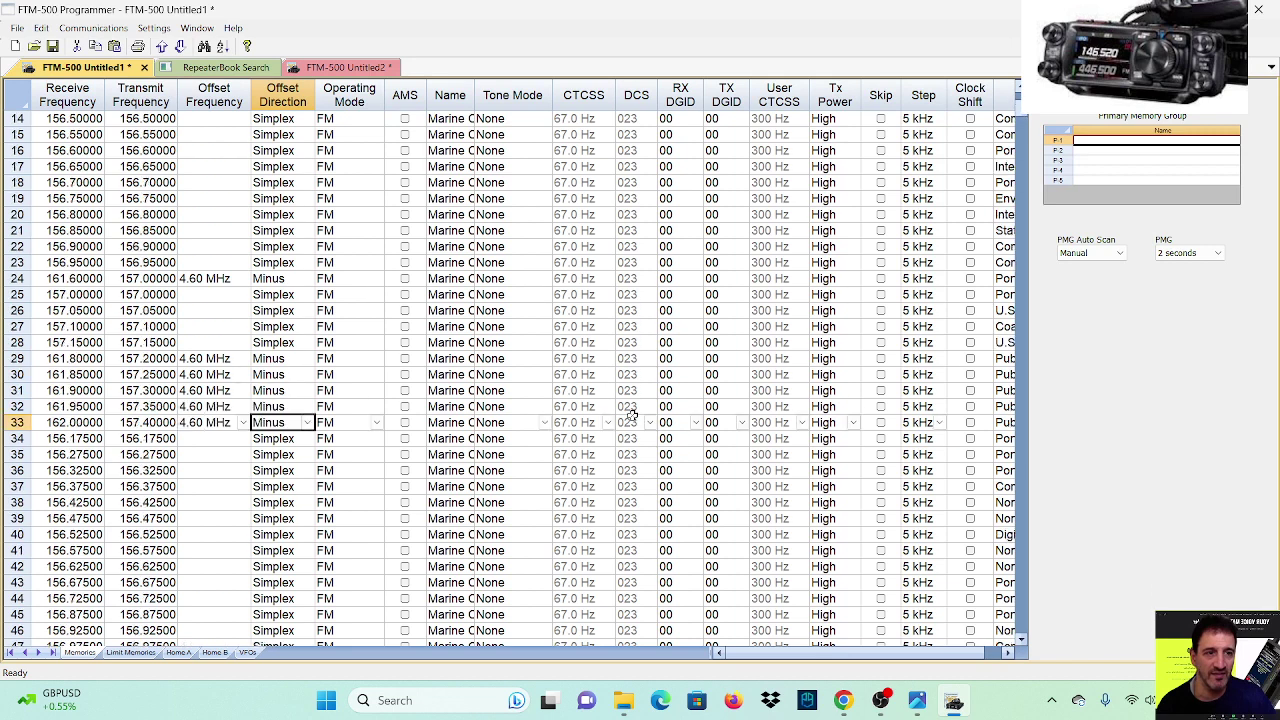
scroll(632, 414, "up", 4)
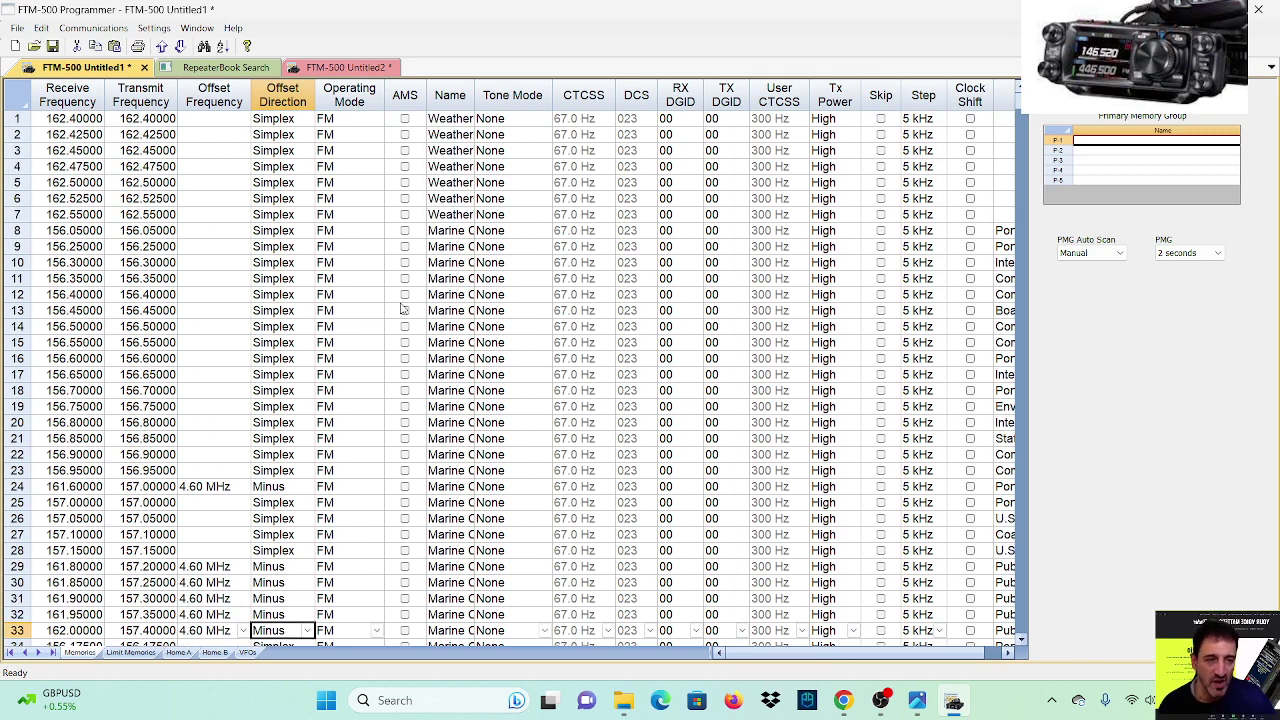
left_click(93, 27)
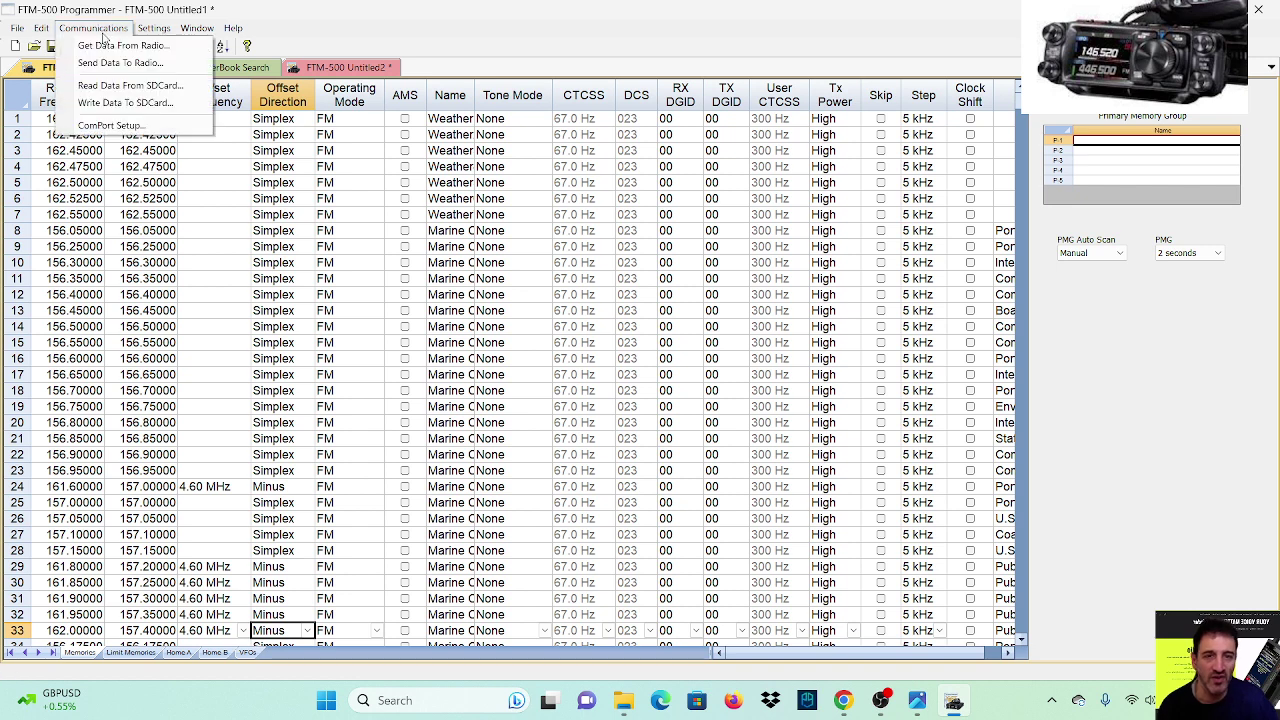
left_click(158, 125)
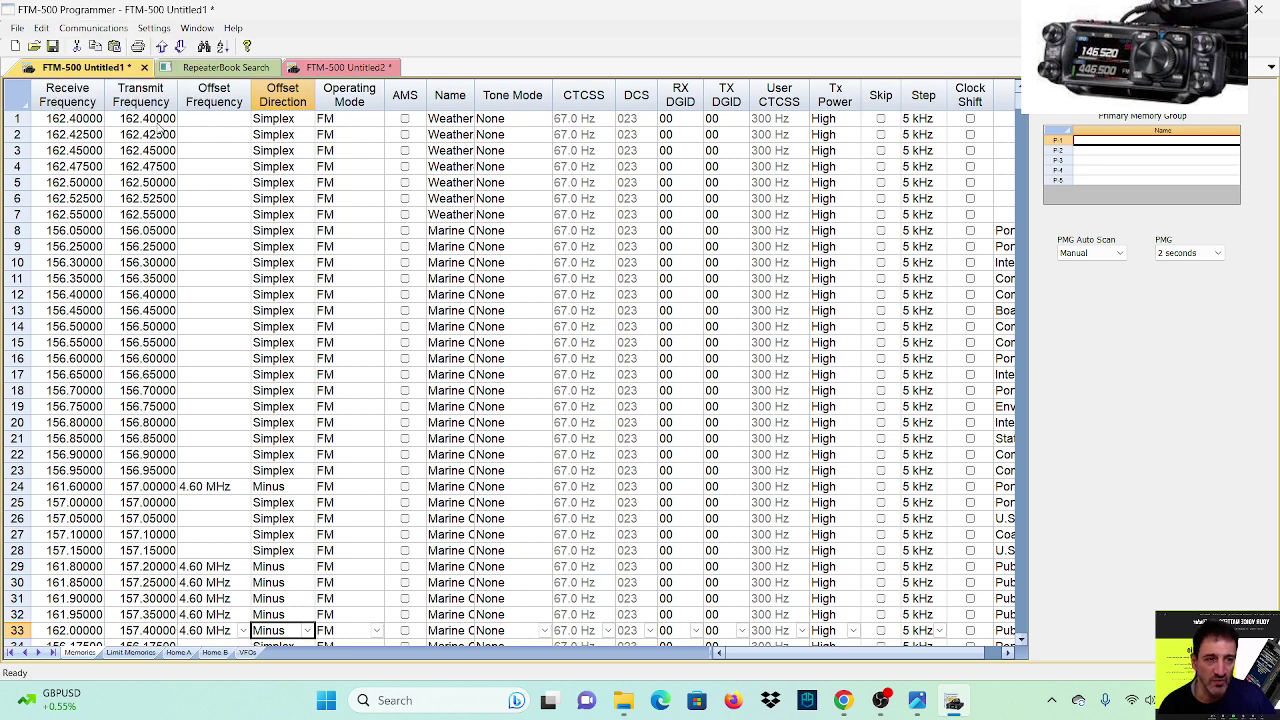
left_click(822, 340)
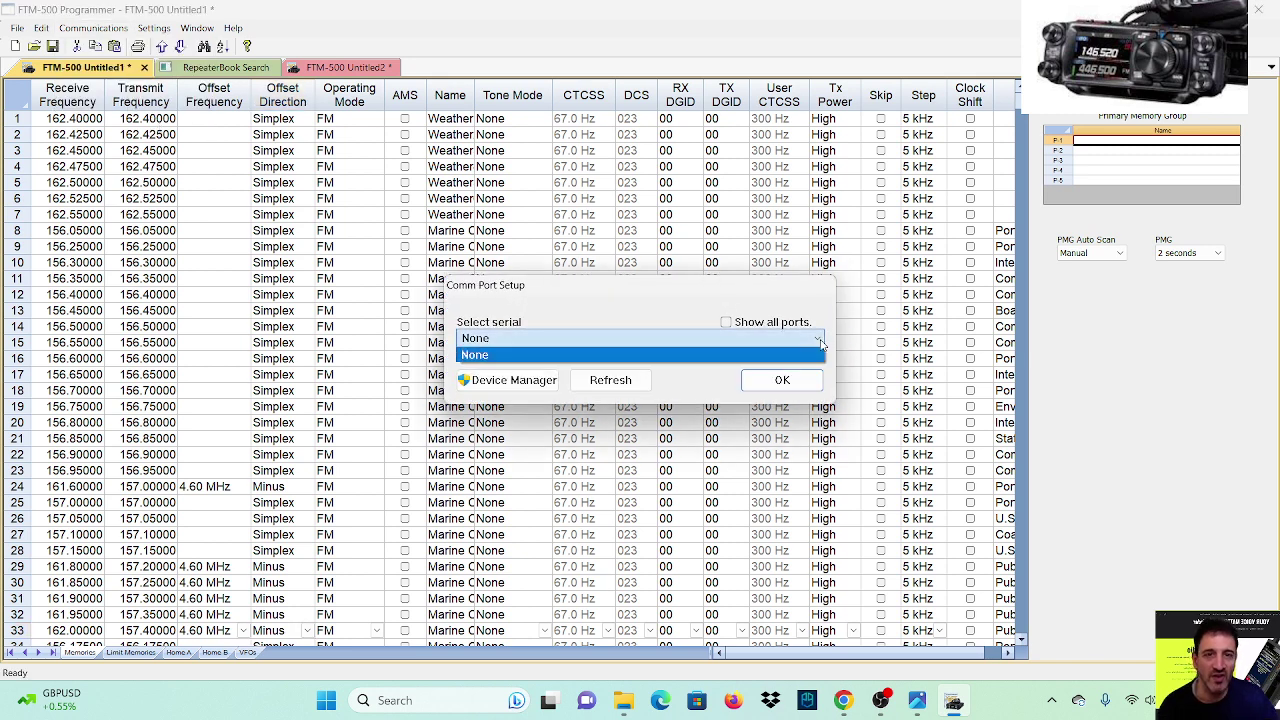
left_click(640, 356)
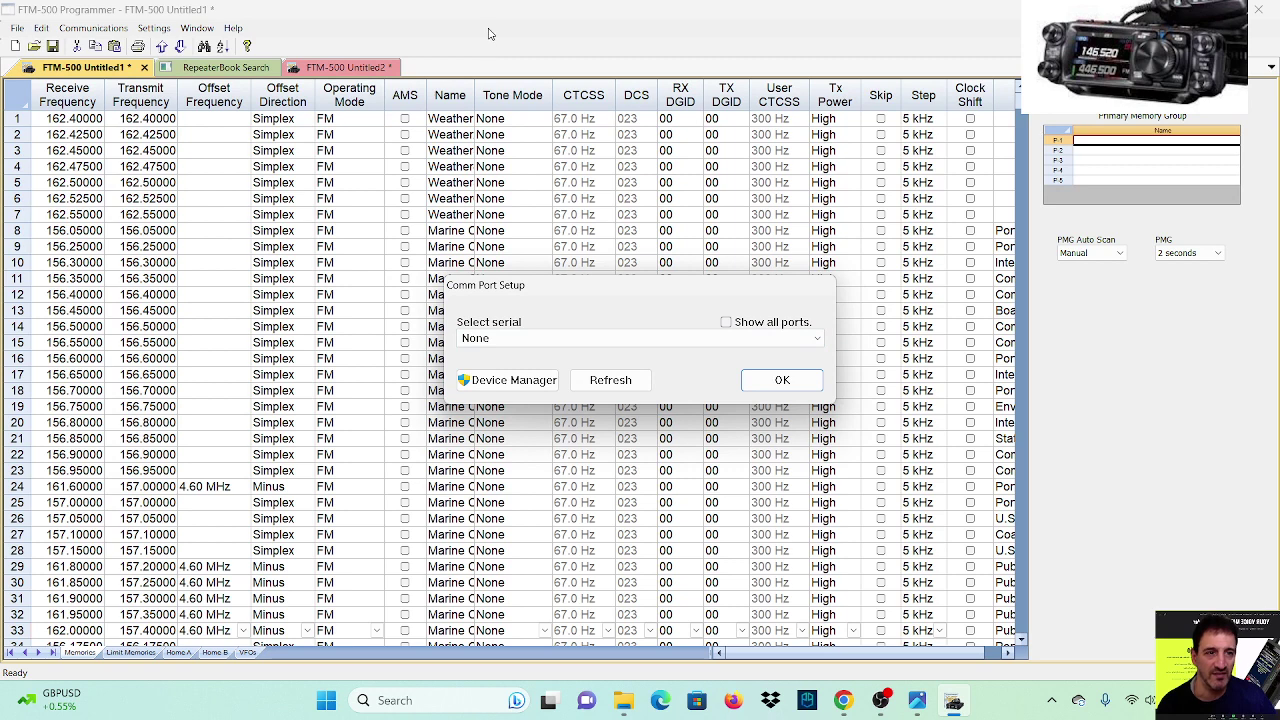
left_click(790, 380)
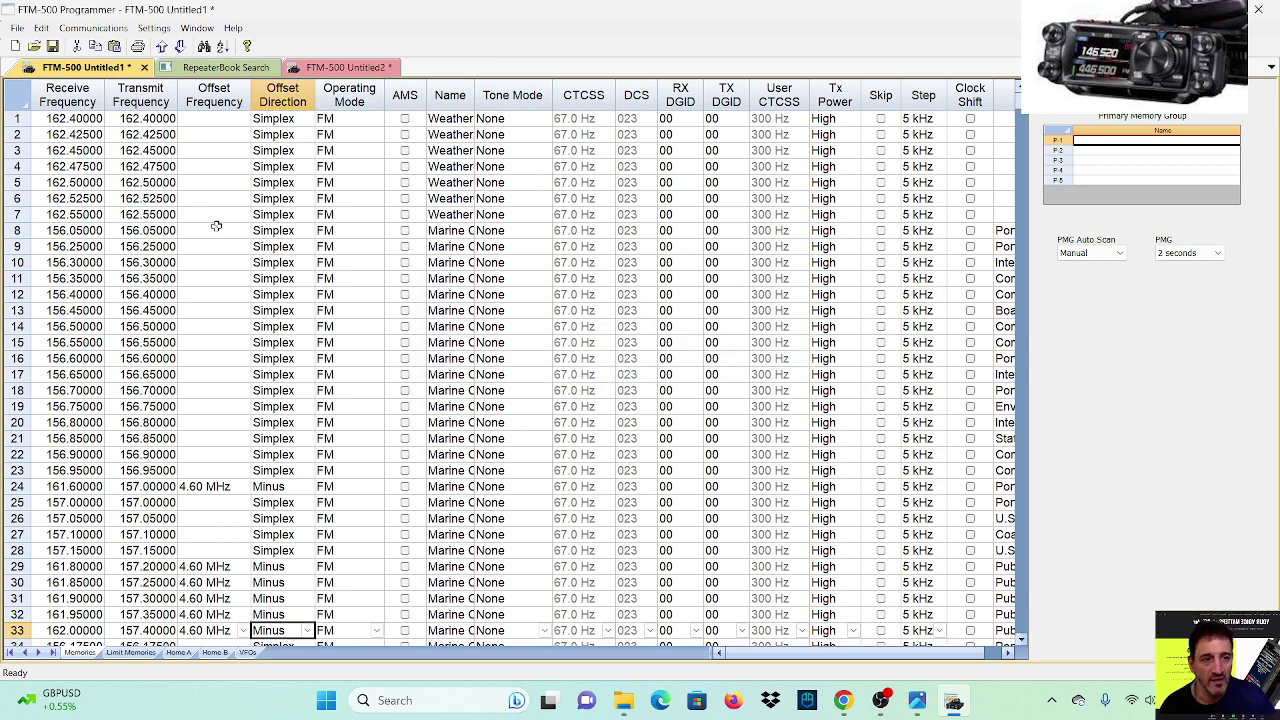